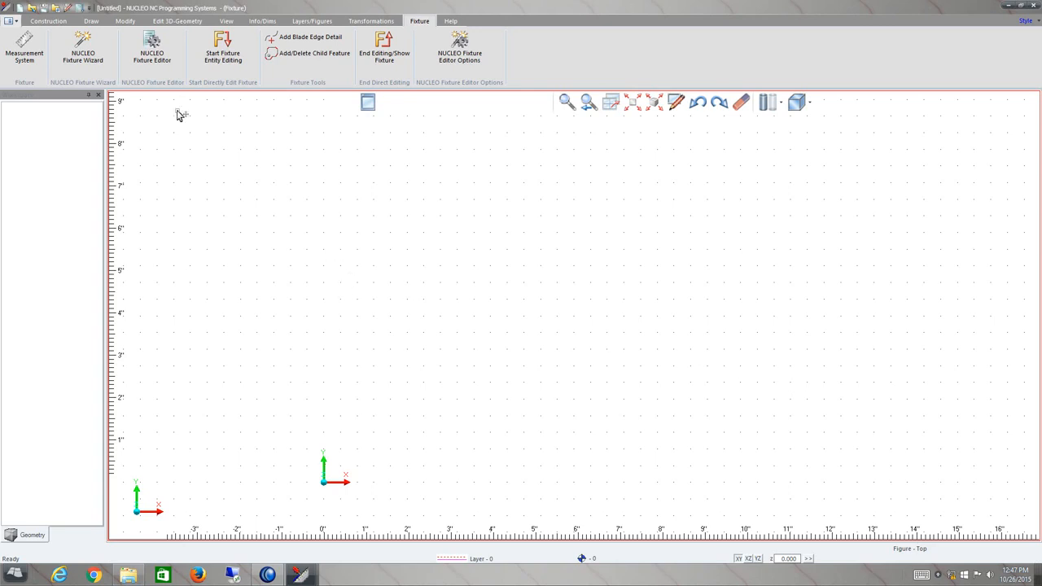
Browse each ribbon tab in turn to review the available command groups.
left_click(62, 22)
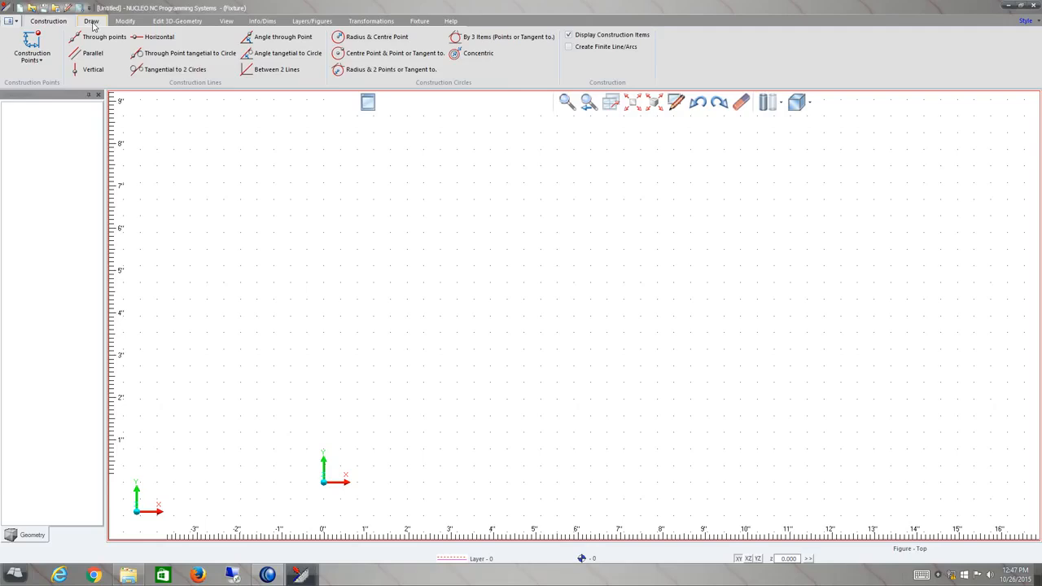
left_click(91, 22)
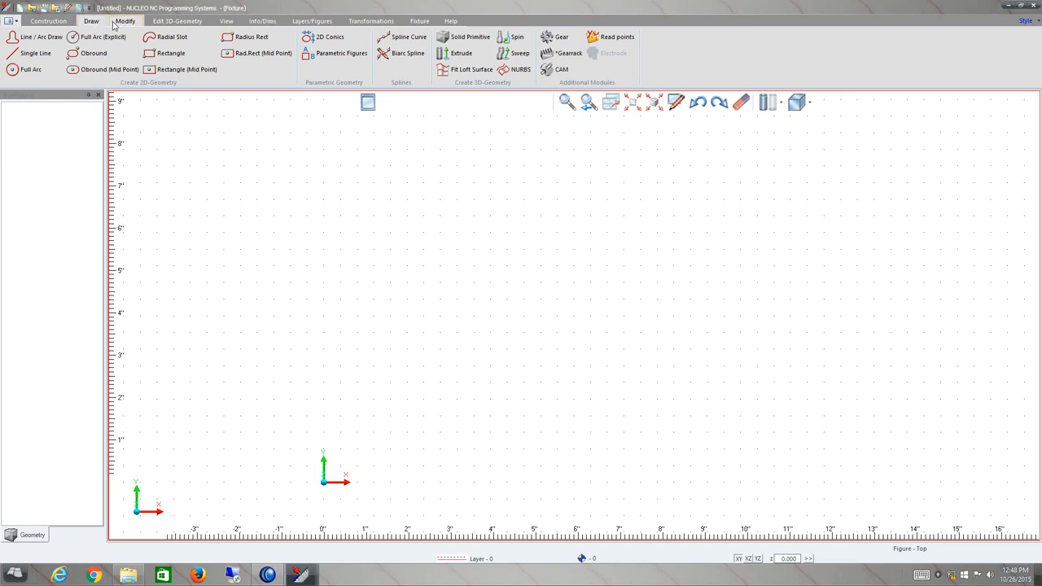
left_click(123, 22)
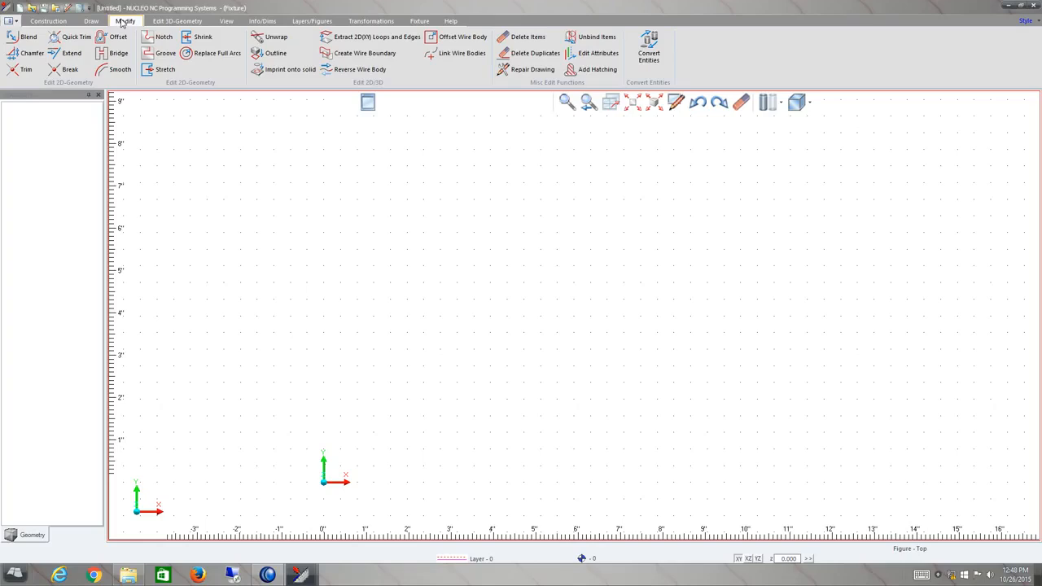
left_click(181, 23)
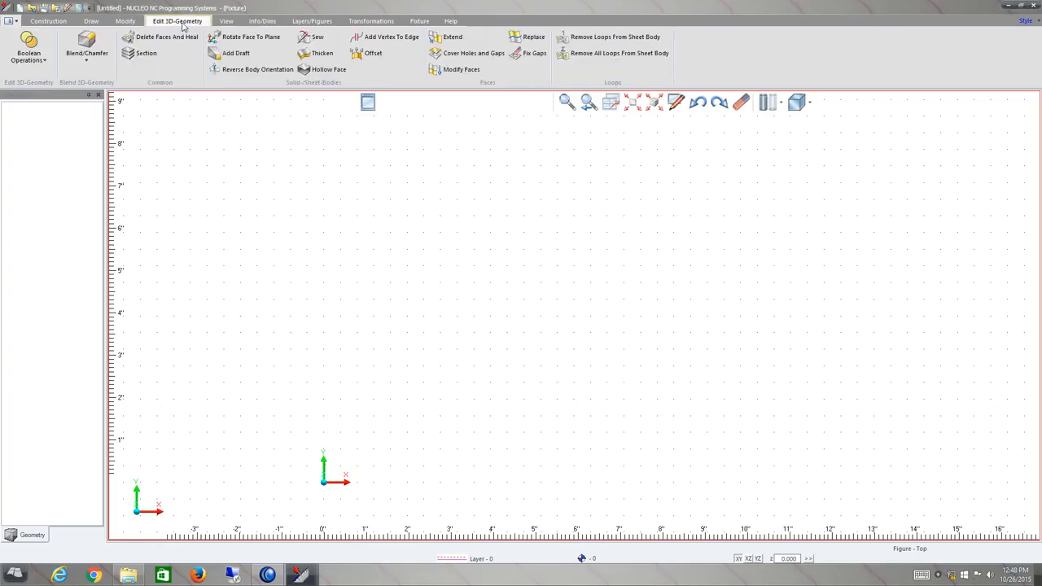
left_click(230, 25)
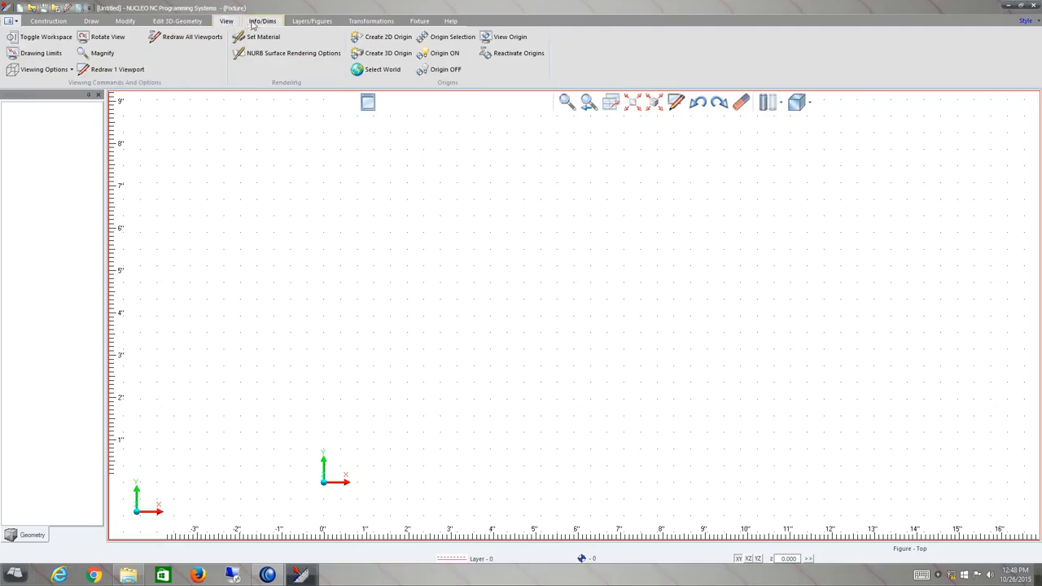
left_click(253, 25)
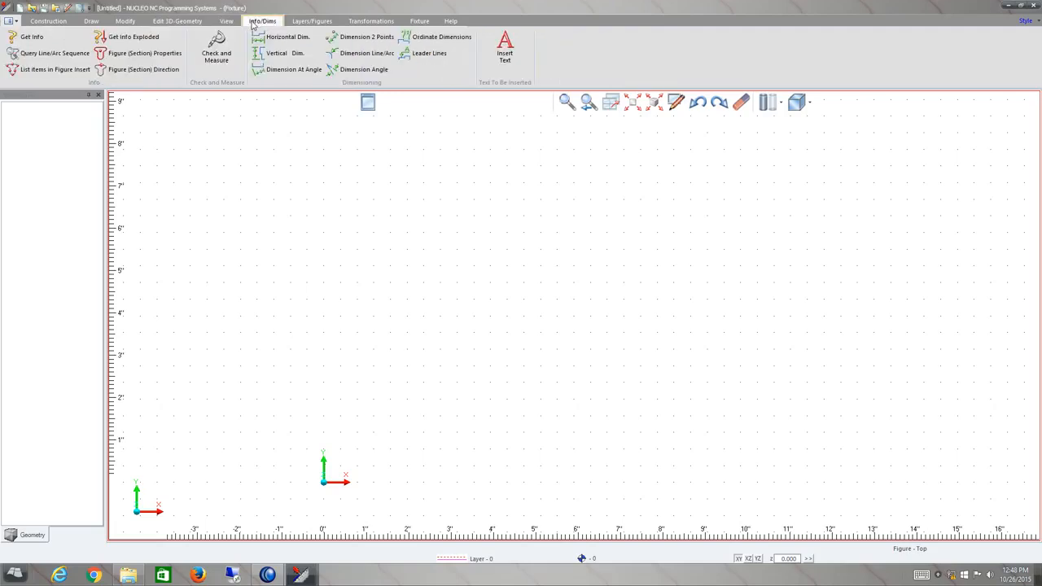
left_click(302, 25)
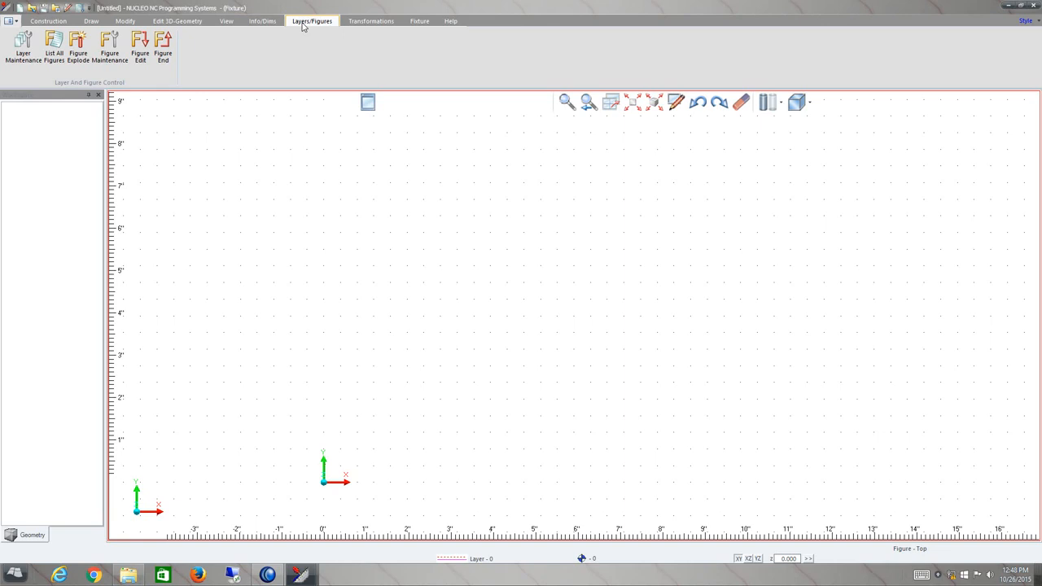
left_click(350, 23)
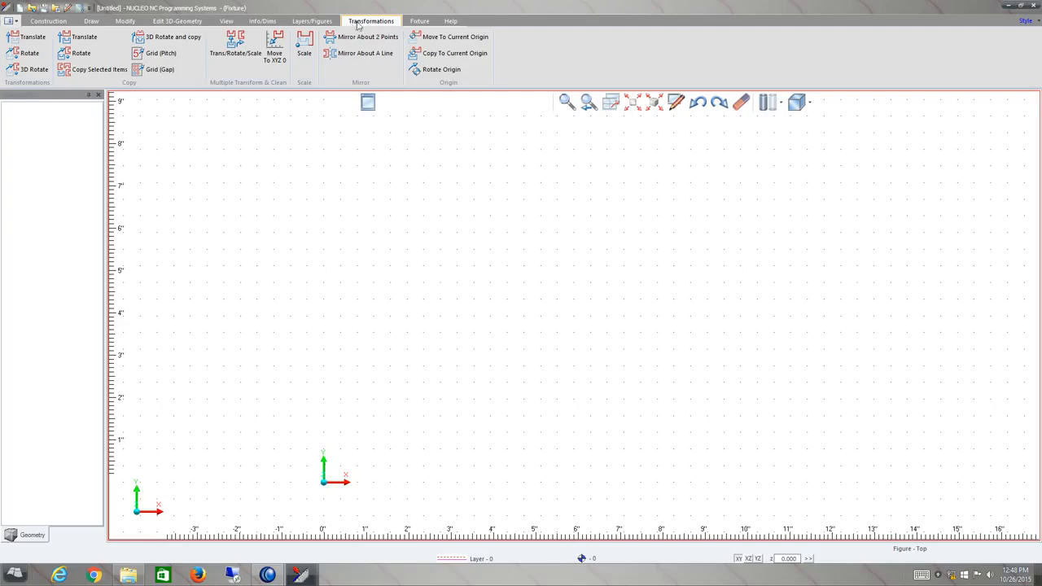
left_click(418, 23)
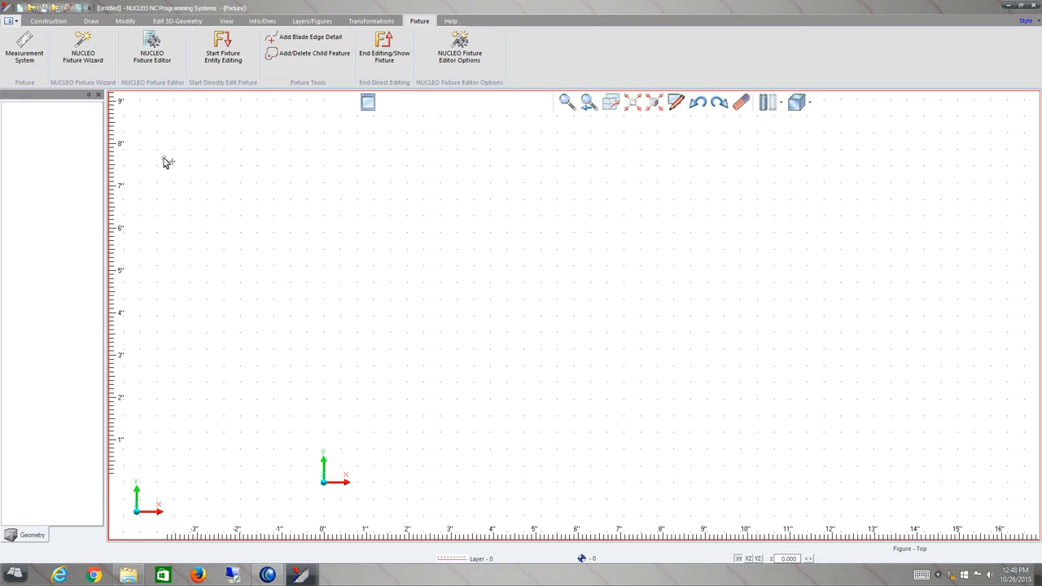
Import the Box.x_t CAD file from the Customer & Demo Parts folder.
left_click(14, 22)
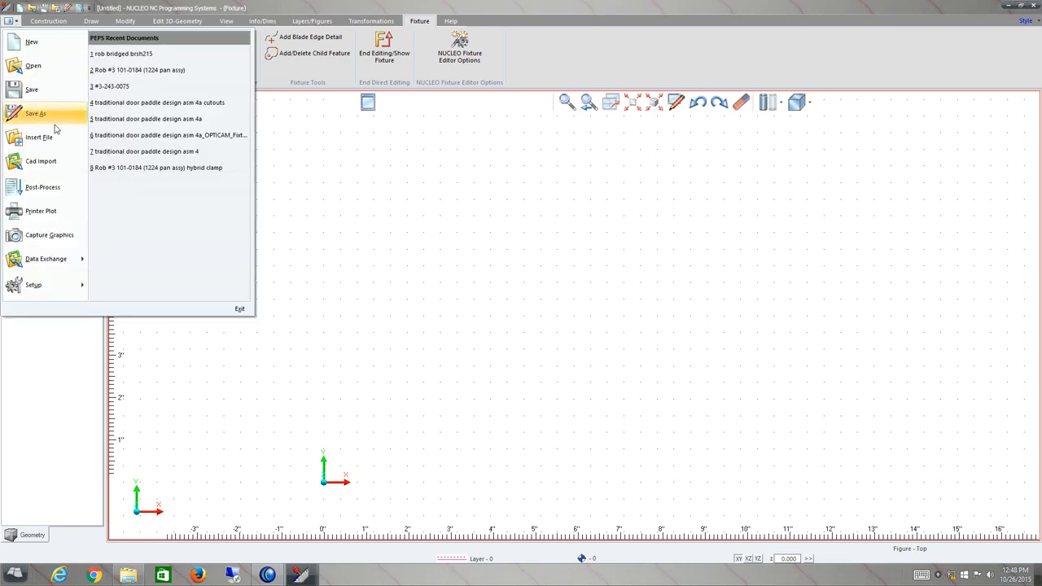
left_click(59, 161)
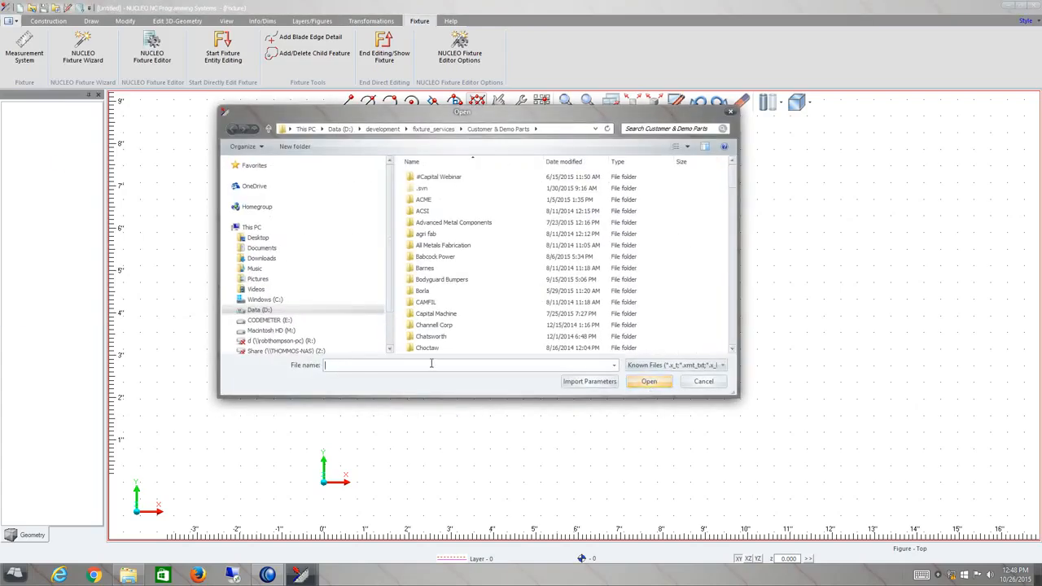
type("box.")
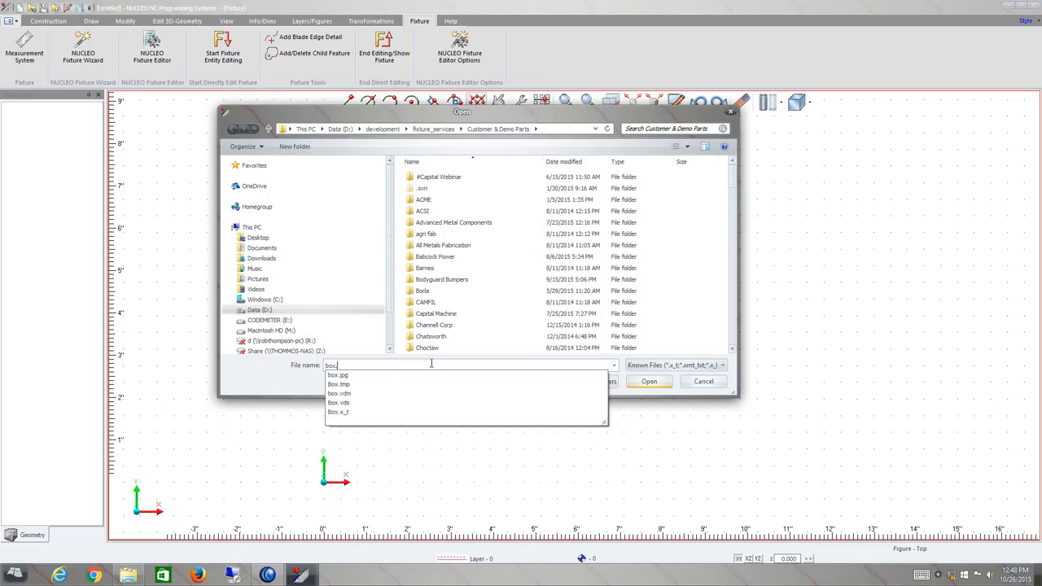
left_click(379, 413)
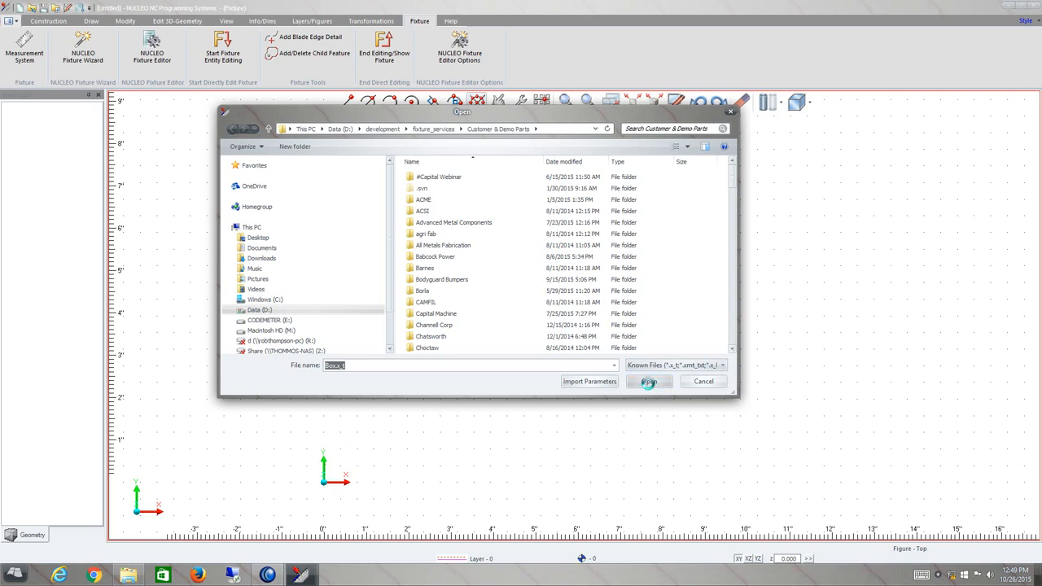
left_click(649, 382)
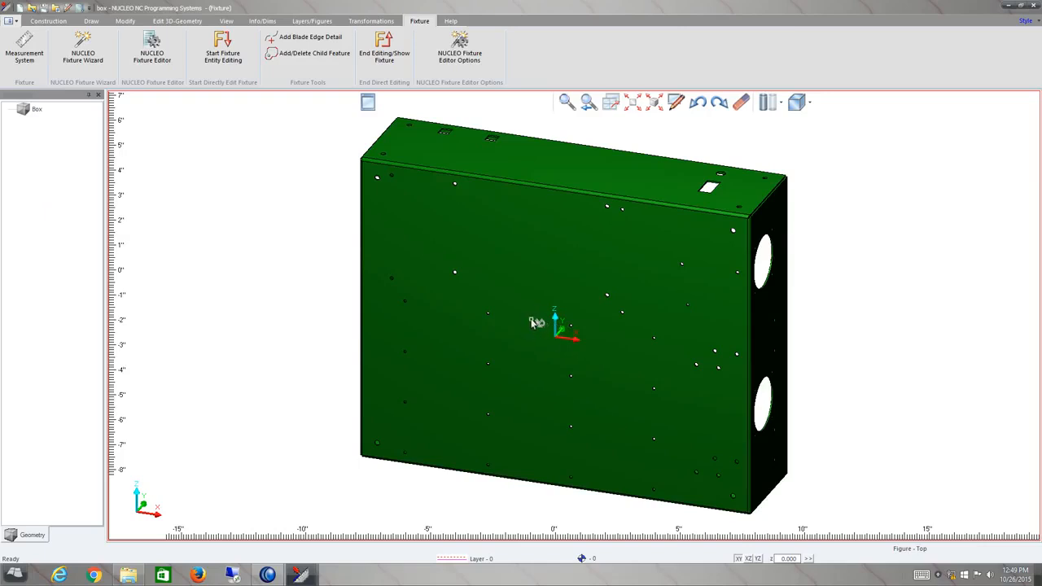
Orbit the view to inspect the imported box from slightly different angles.
mouse_move(530, 315)
middle_mouse_down()
mouse_move(512, 349)
mouse_move(528, 324)
middle_mouse_up()
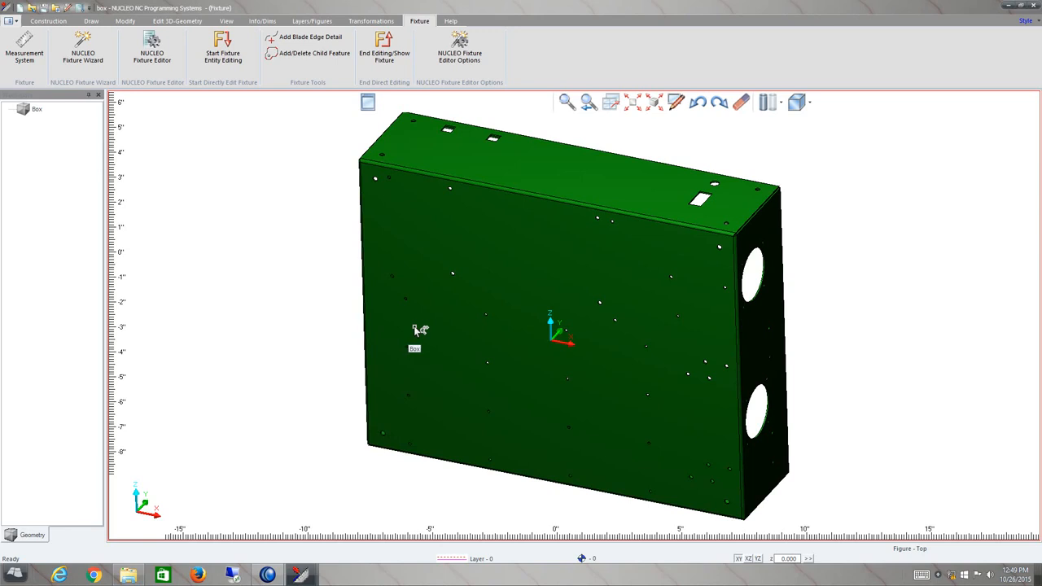
middle_click_drag(415, 330, 430, 346)
middle_click_drag(258, 336, 263, 345)
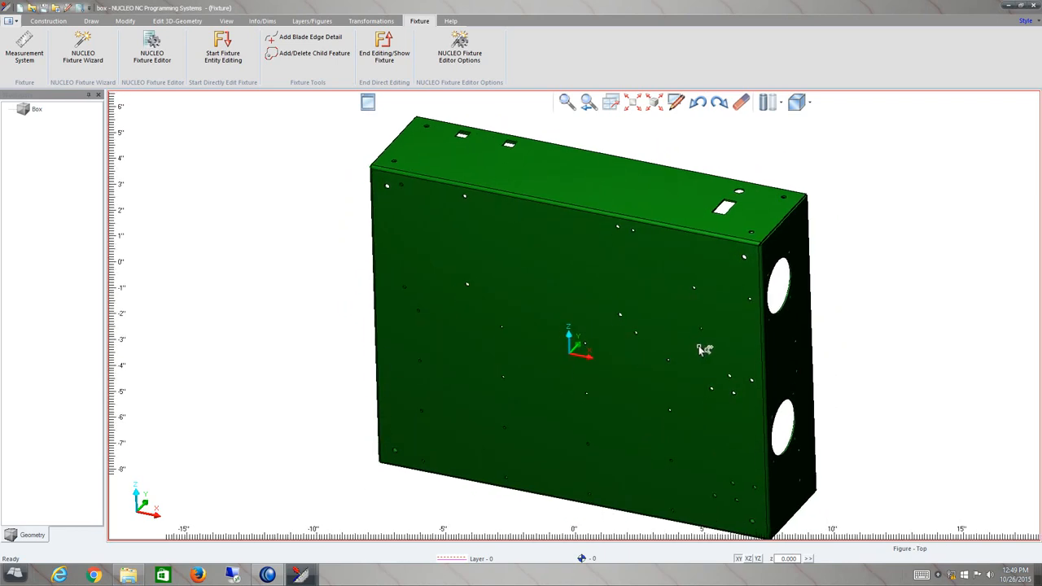
mouse_move(705, 342)
middle_mouse_down()
mouse_move(710, 356)
mouse_move(714, 347)
middle_mouse_up()
mouse_move(902, 331)
middle_mouse_down()
mouse_move(902, 351)
mouse_move(906, 333)
middle_mouse_up()
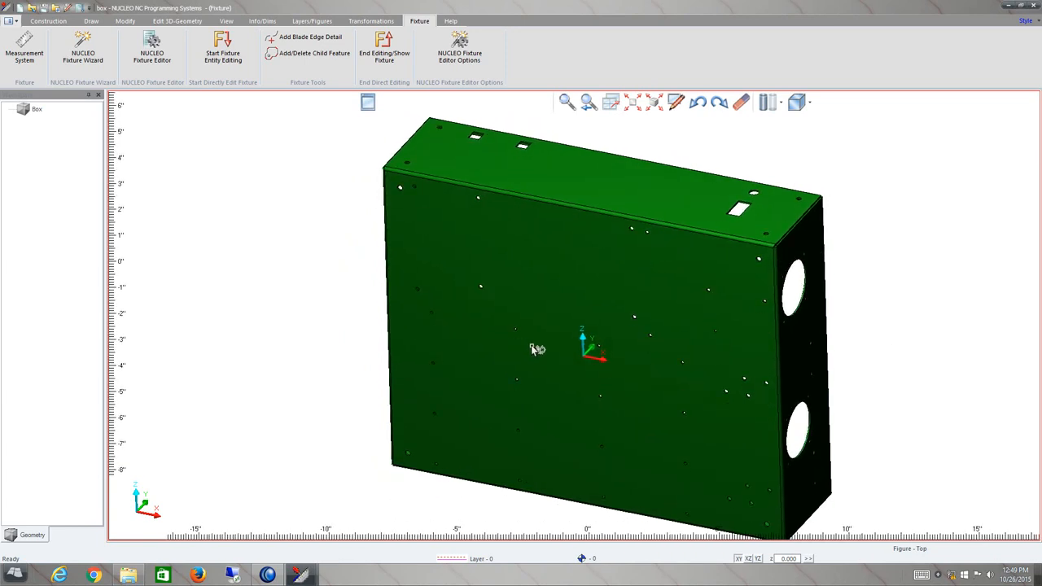
Inspect the box in a multi-viewport layout, then return to a single isometric viewport.
left_click(613, 104)
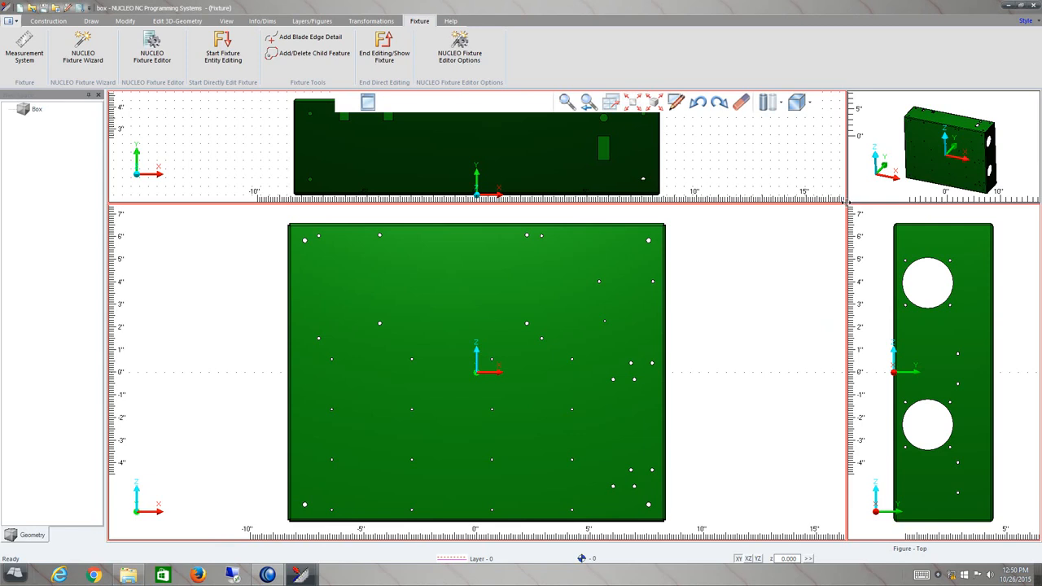
left_click_drag(847, 204, 738, 299)
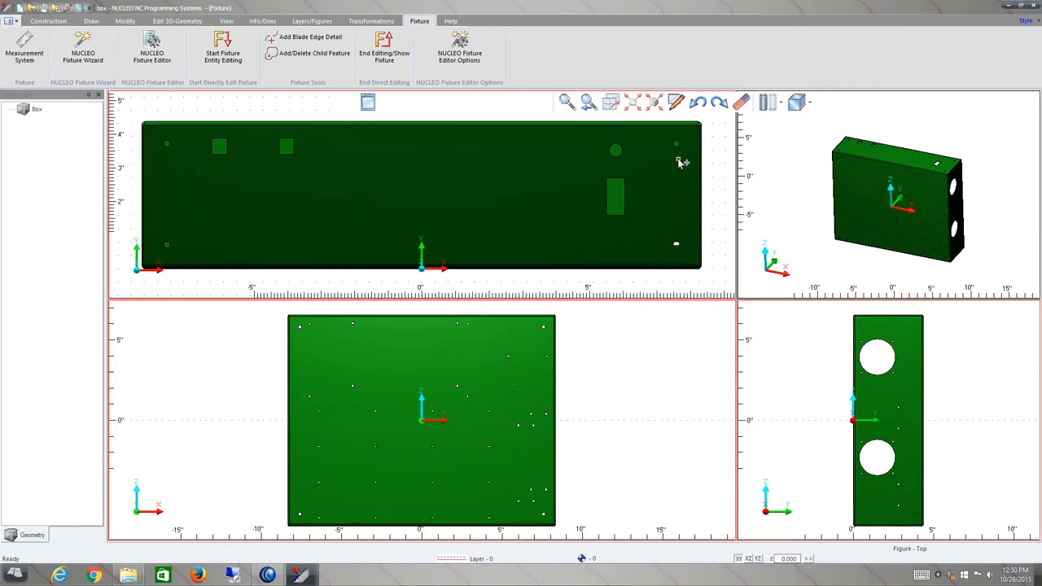
left_click(616, 108)
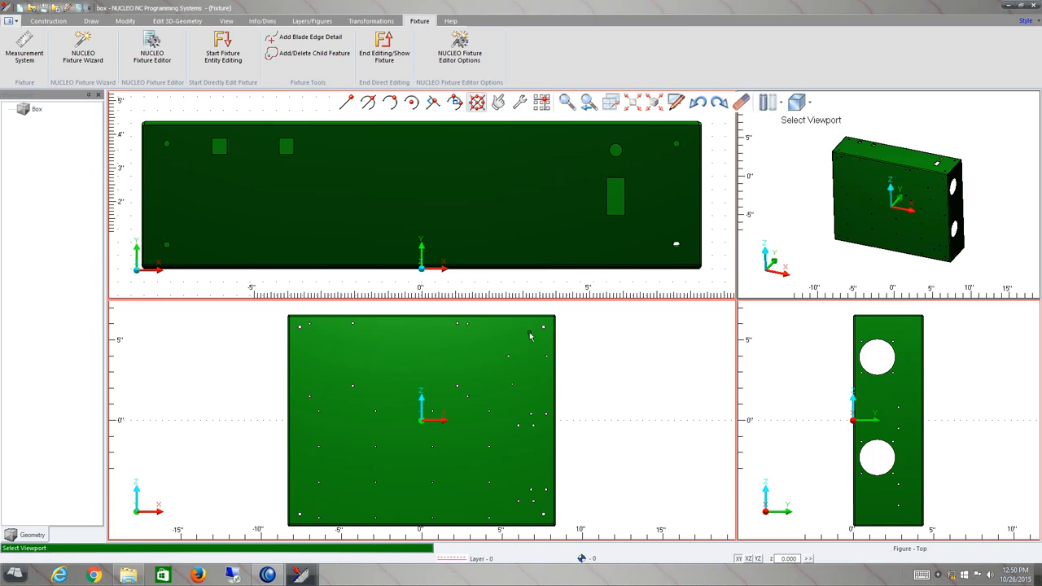
left_click(816, 235)
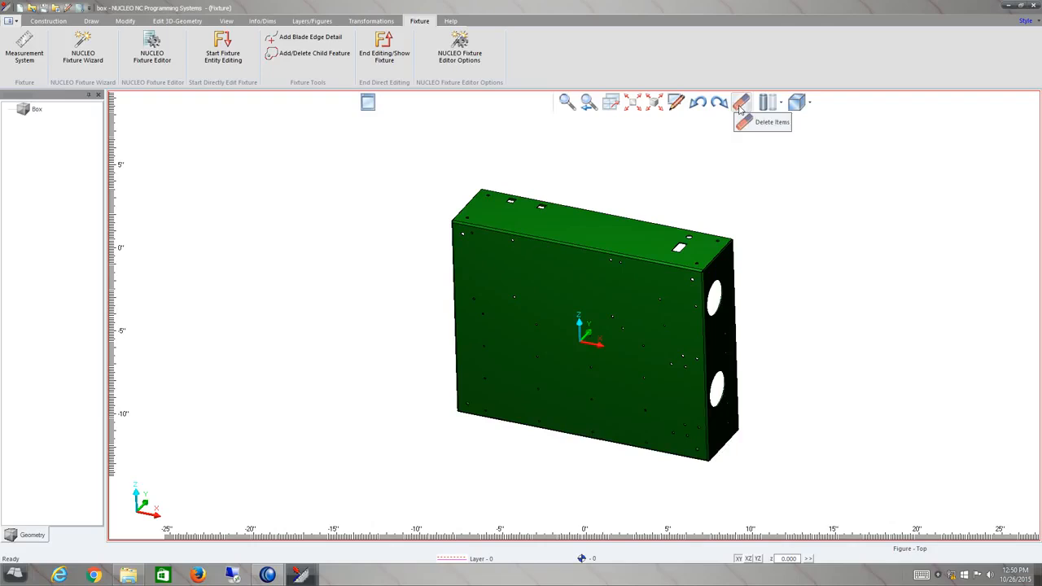
left_click(809, 104)
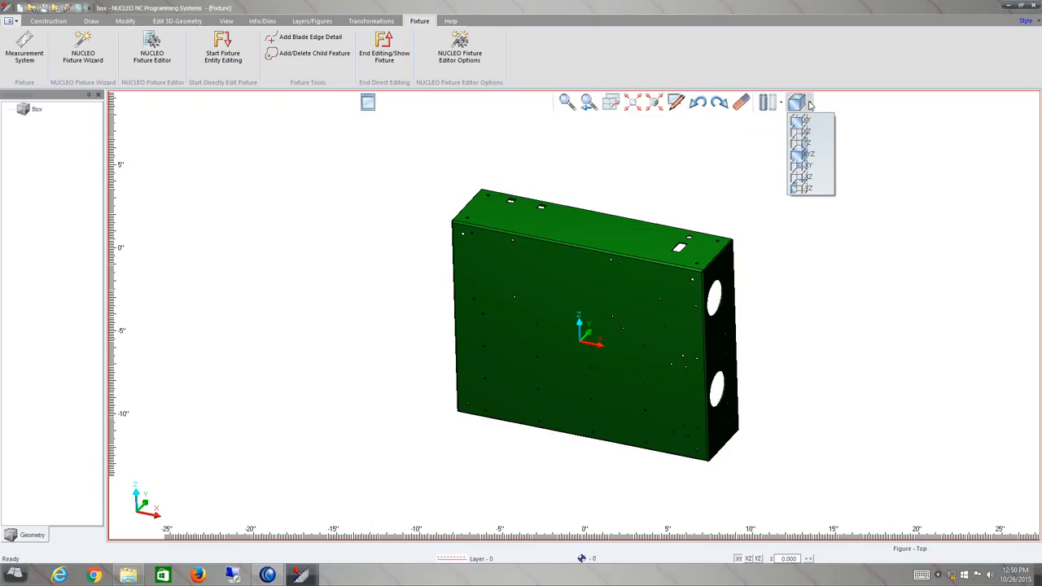
left_click(868, 130)
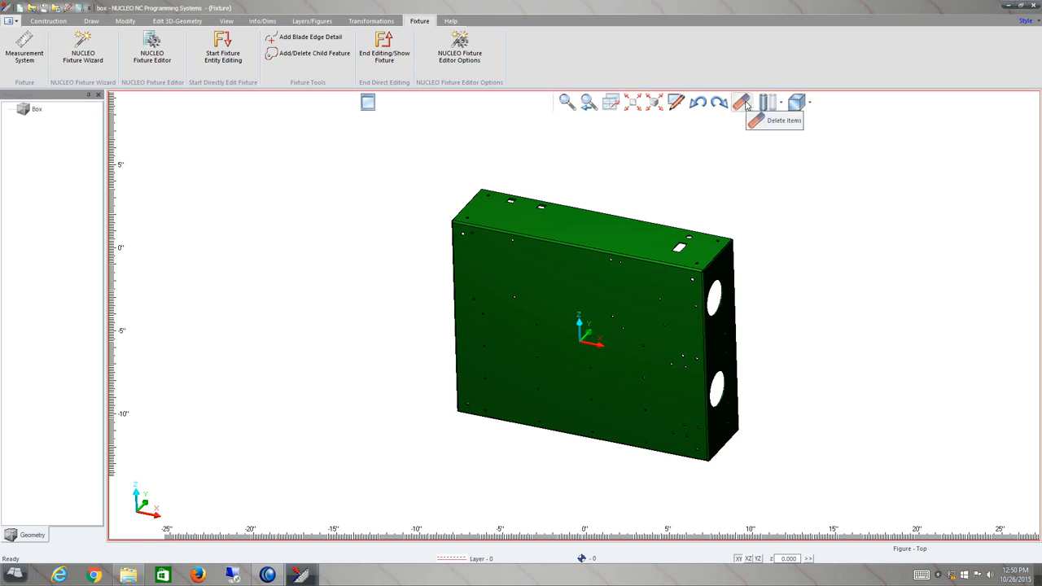
Try to delete the box with Delete Items, orbiting the view onto its open side.
left_click(744, 103)
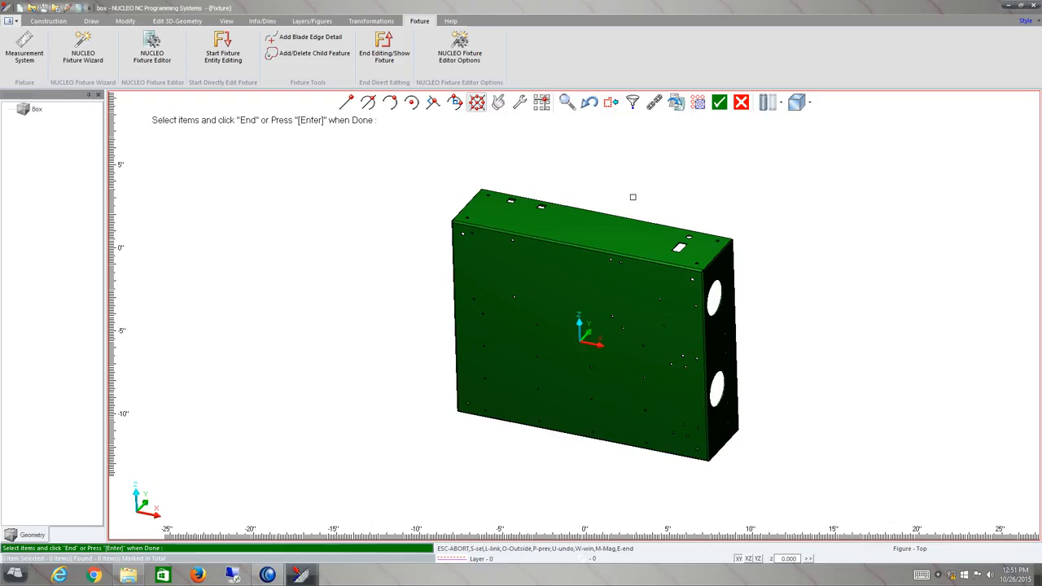
key("Return")
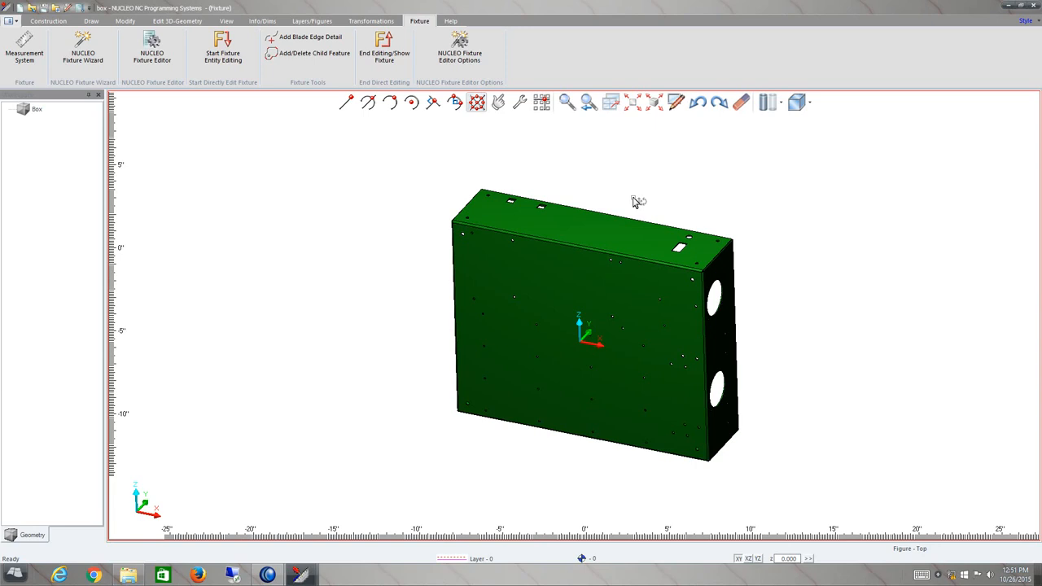
middle_click_drag(632, 192, 460, 245)
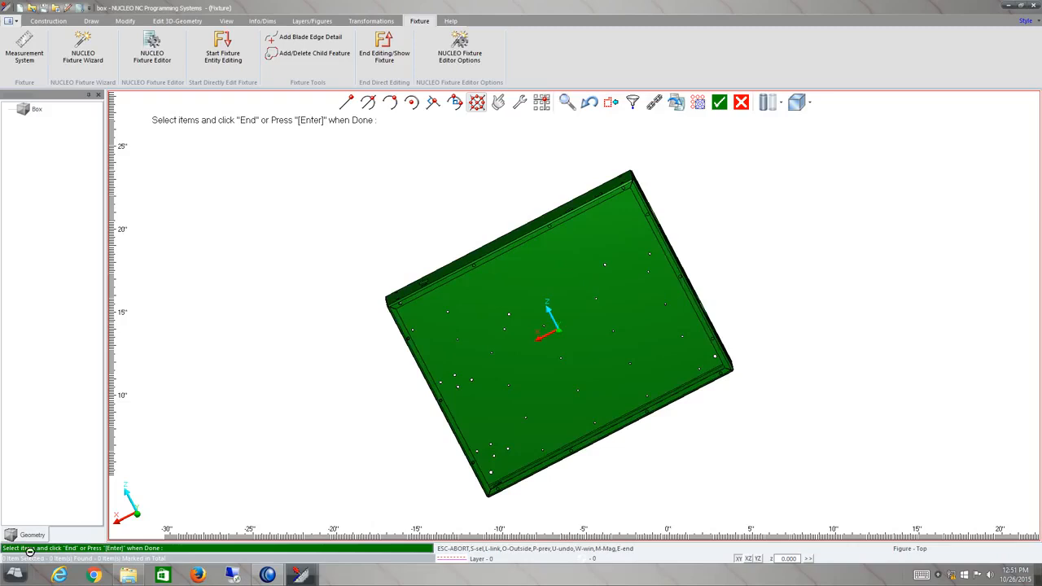
left_click(569, 343)
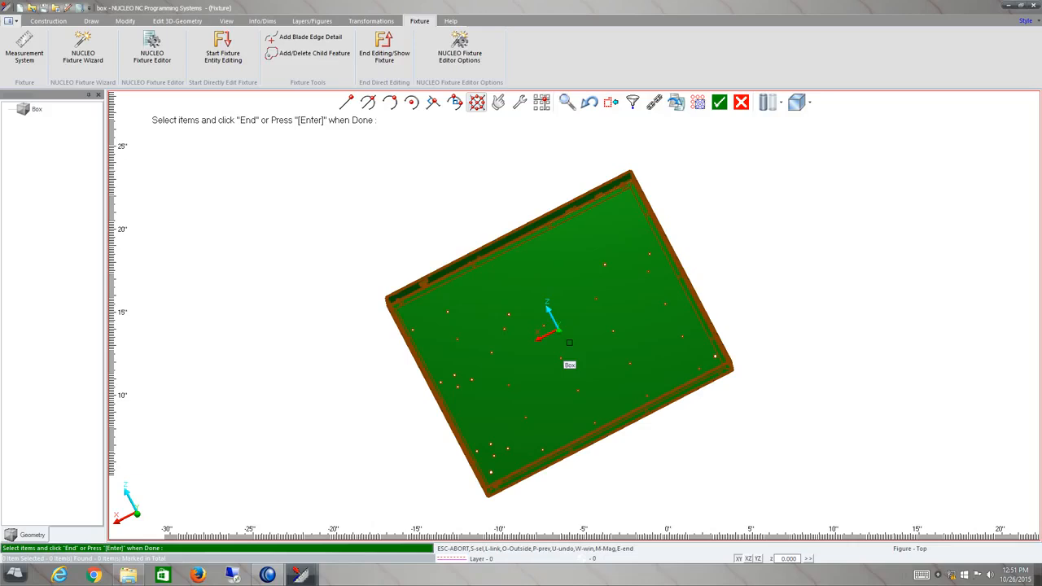
key("Return")
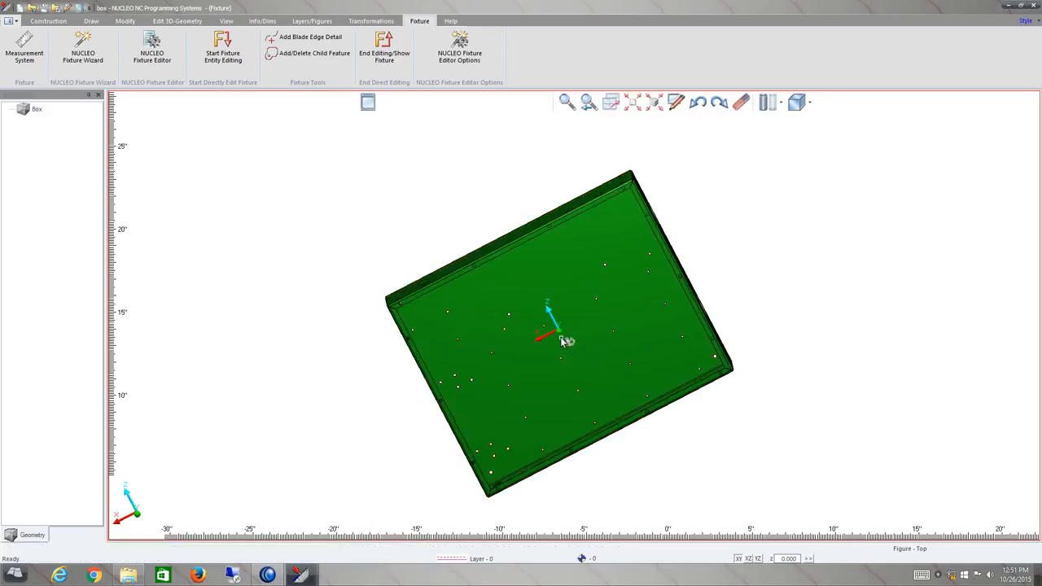
Copy the box once, translating the copy 30 inches along X from the origin.
scroll(702, 257, "down", 1)
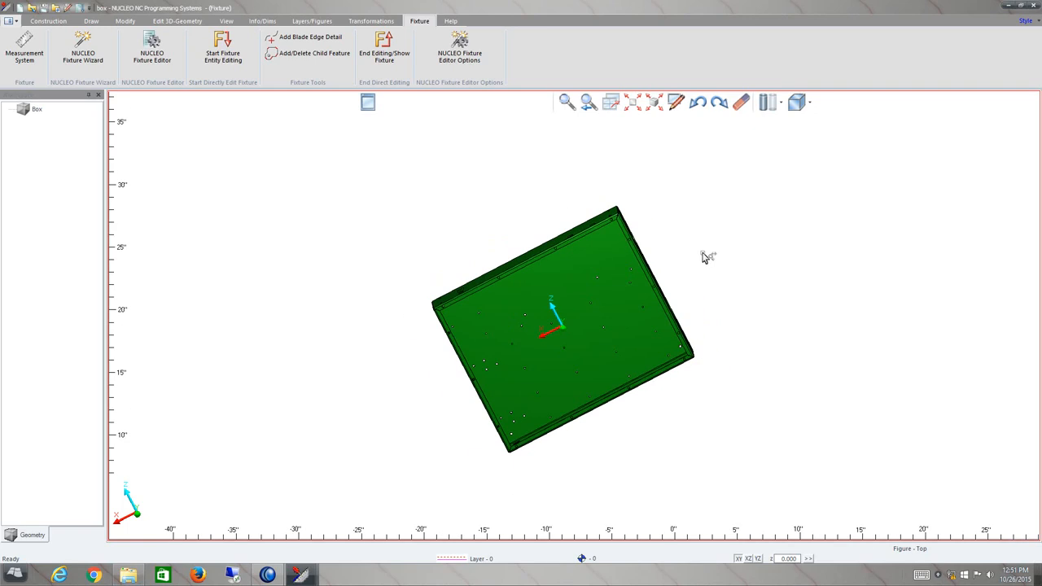
scroll(673, 275, "down", 1)
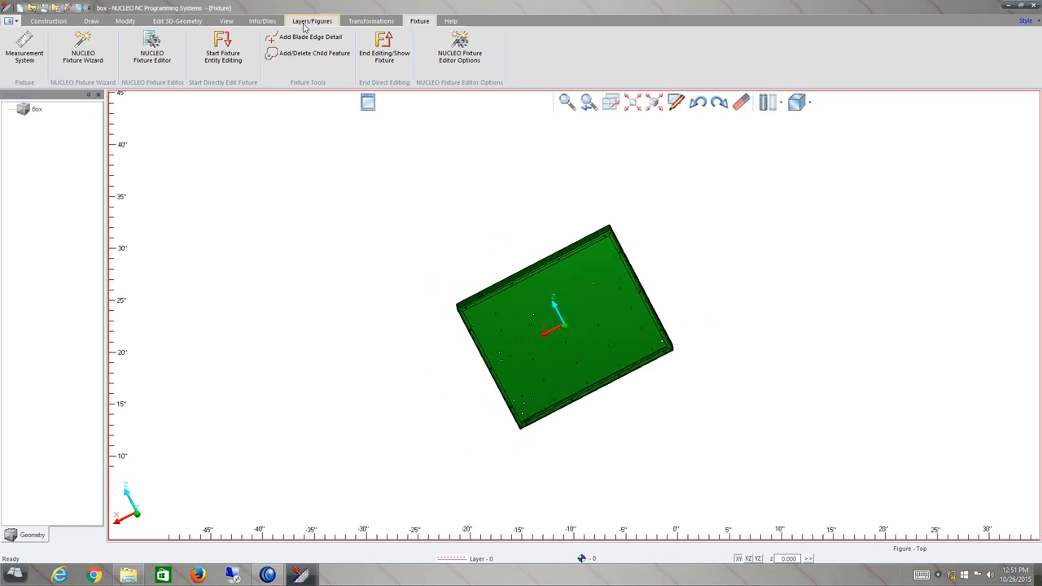
left_click(371, 22)
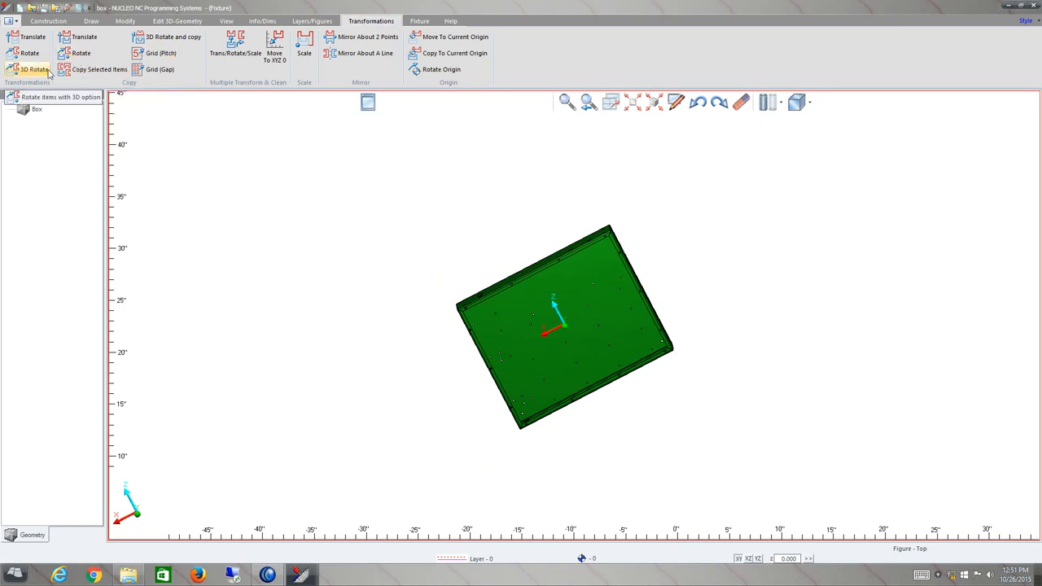
left_click(78, 41)
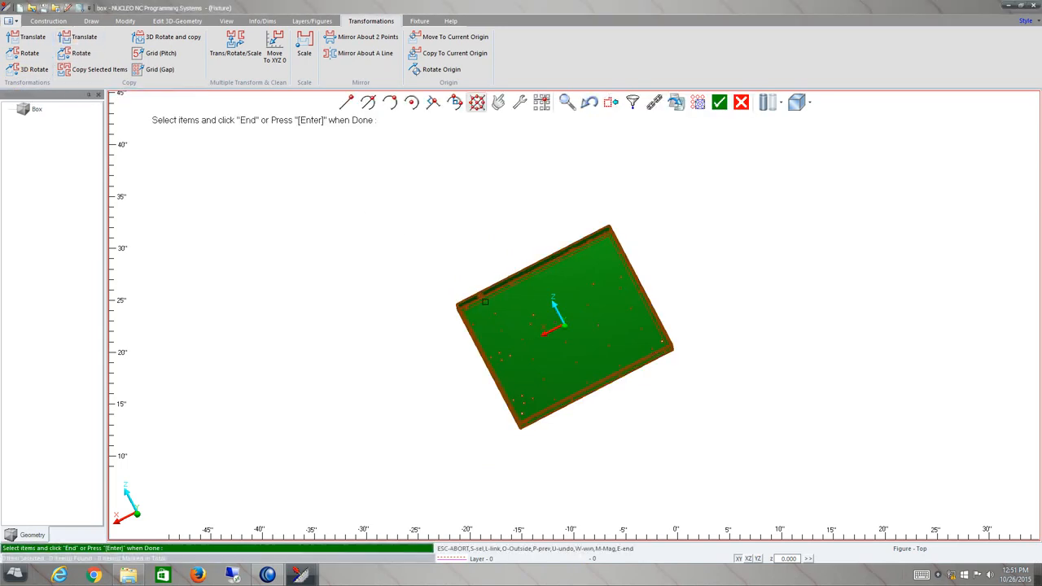
left_click(491, 297)
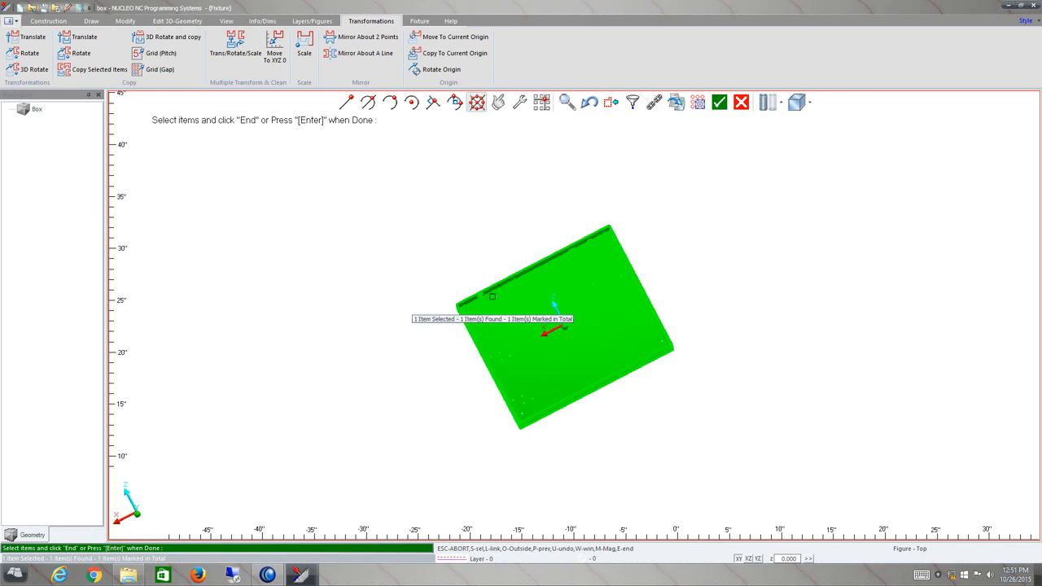
key("Return")
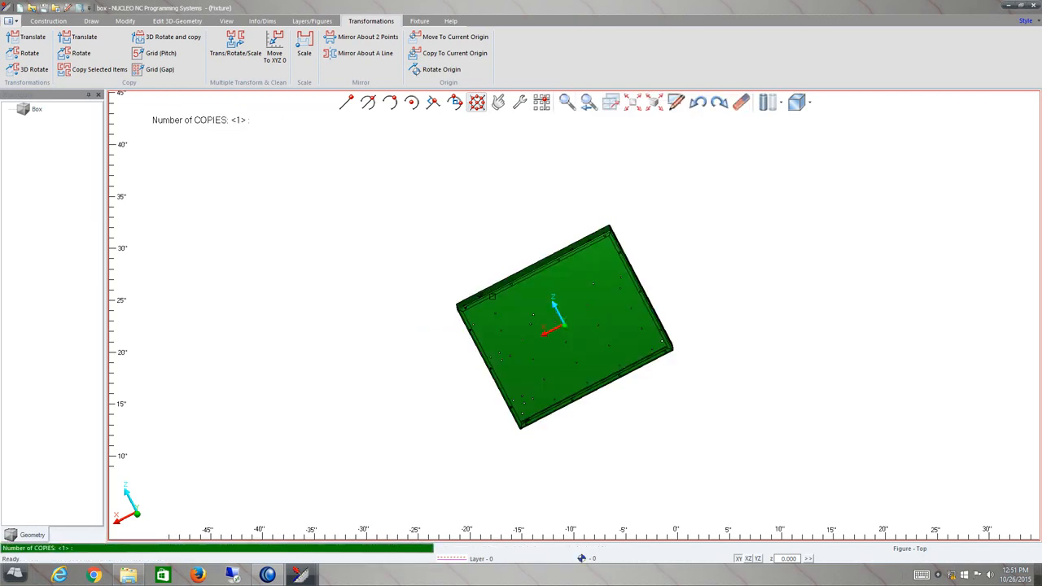
key("Return")
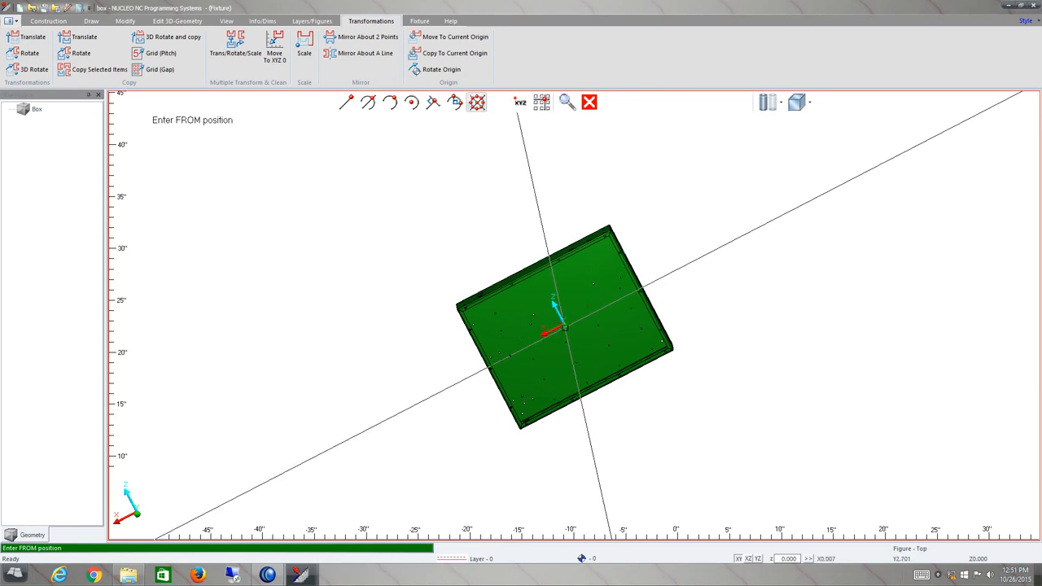
left_click(564, 328)
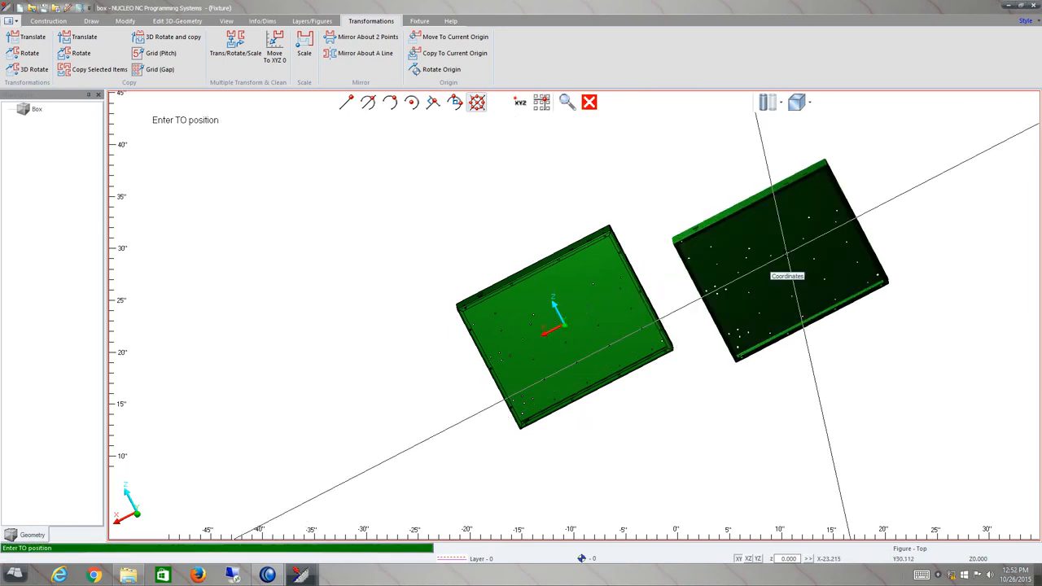
type("x")
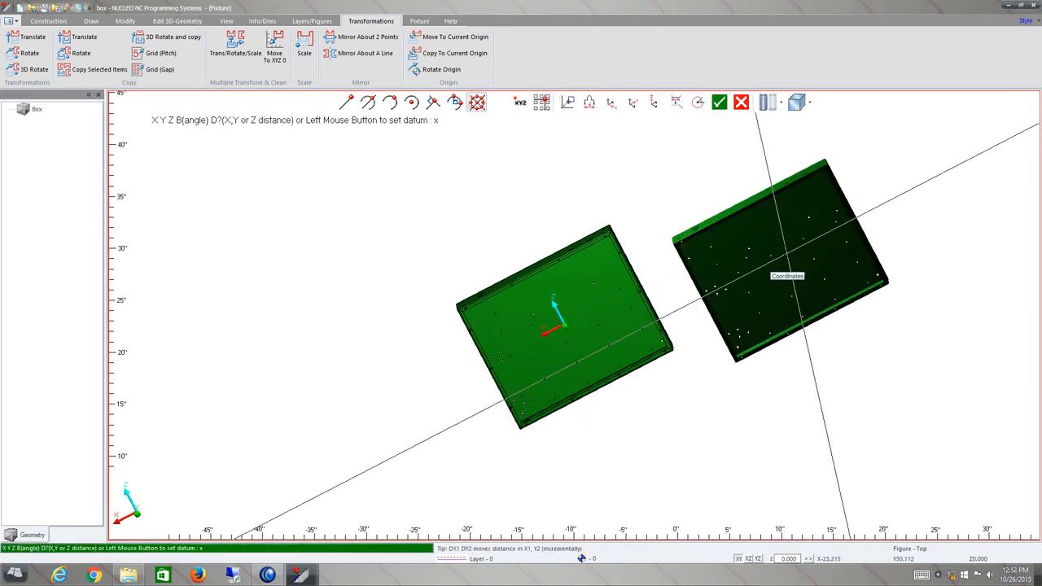
type("30")
key("Return")
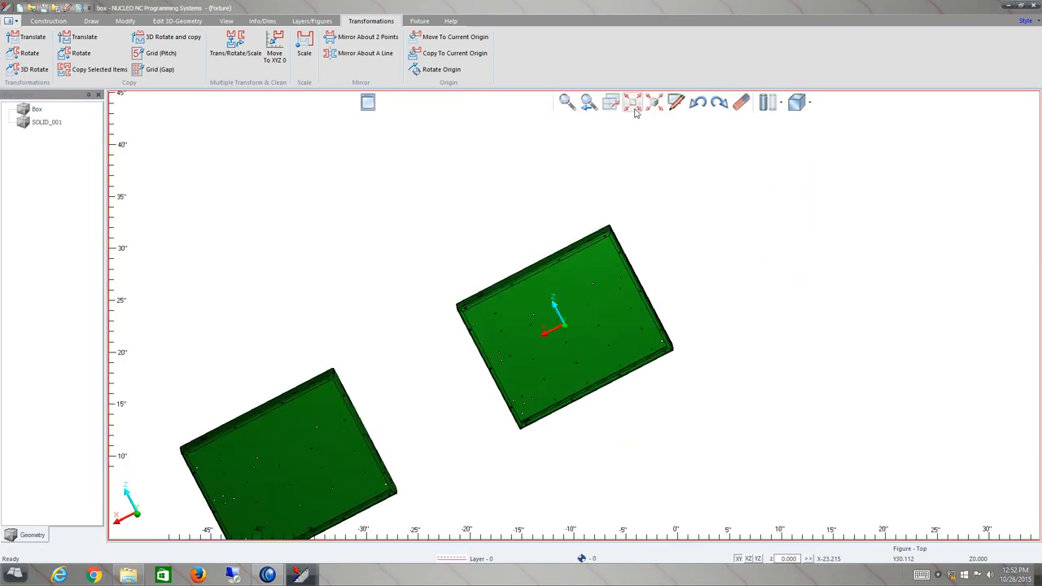
left_click(636, 110)
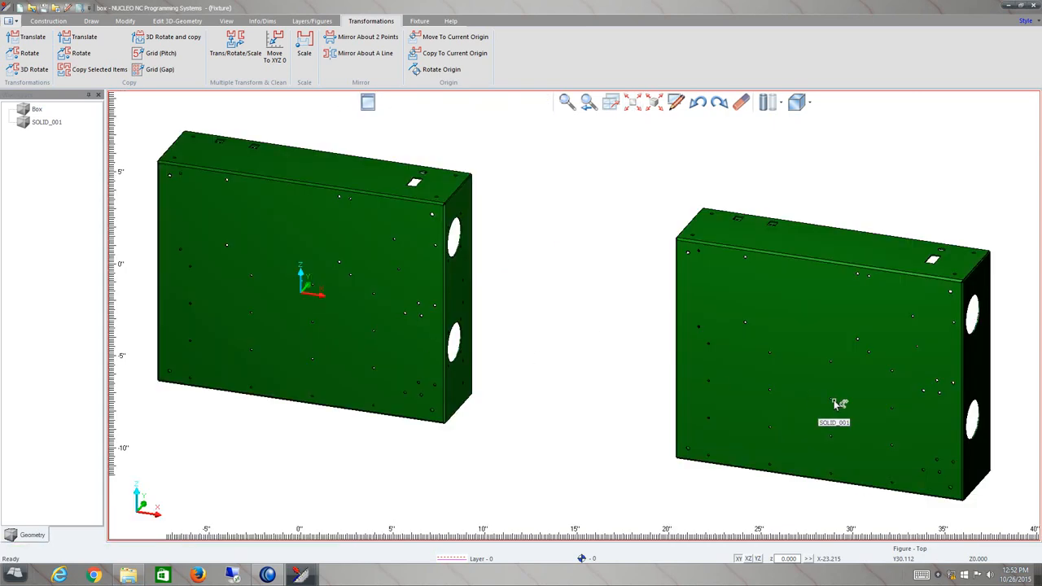
Start Delete Items and select both boxes, then deselect them again.
left_click(741, 104)
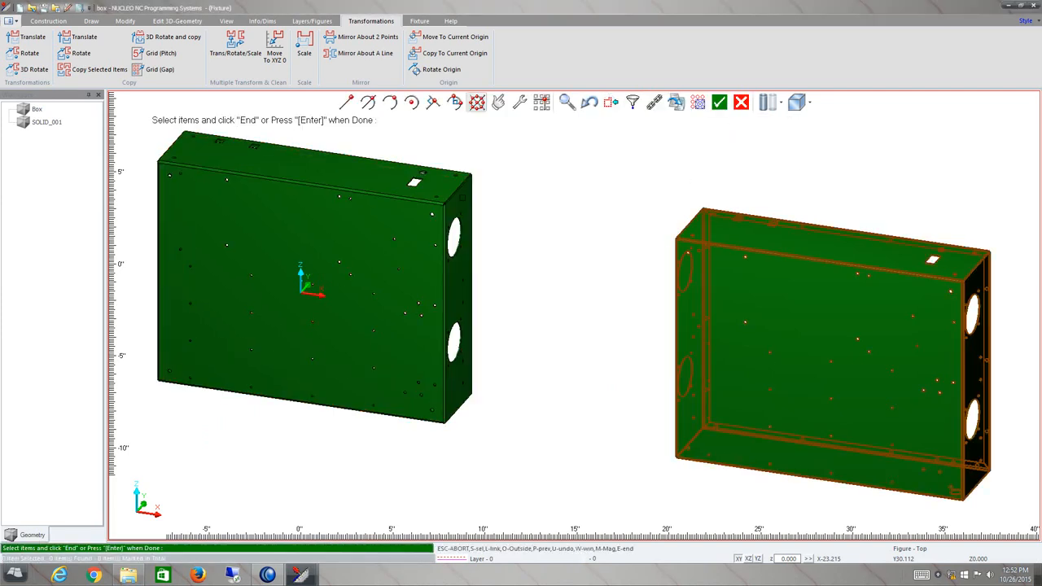
left_click(426, 200)
left_click(710, 254)
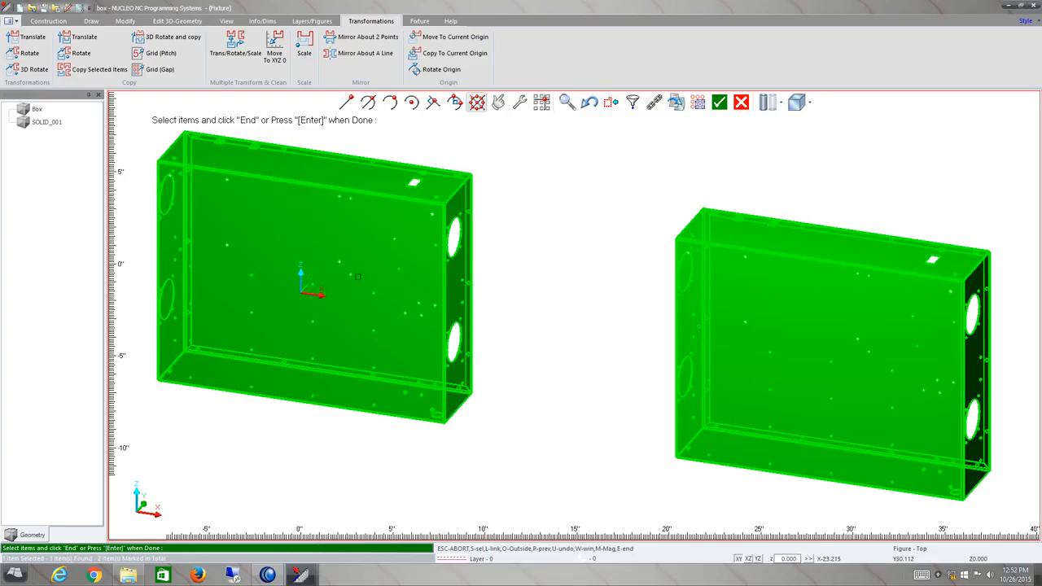
right_click(772, 316)
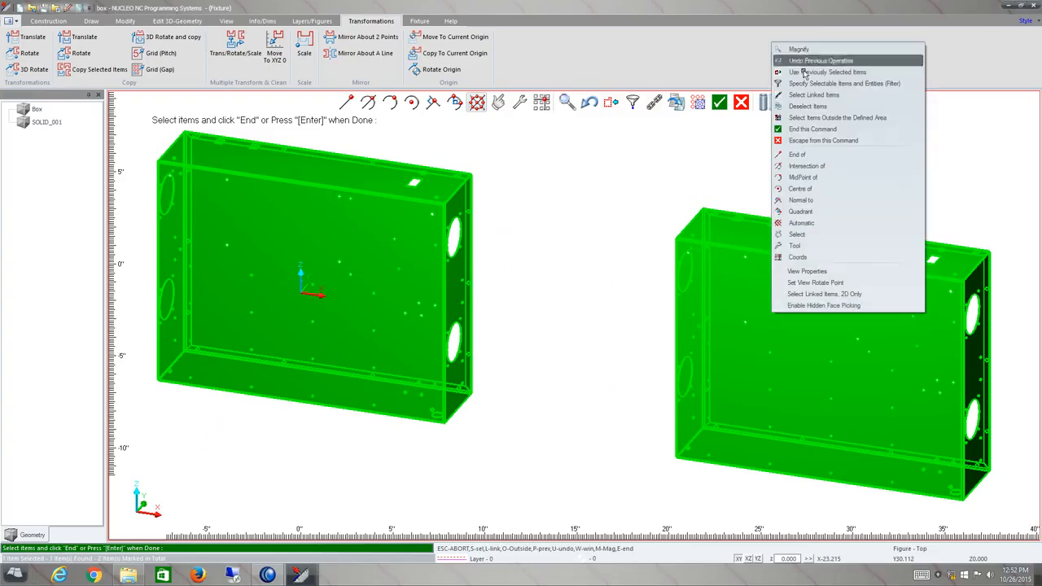
left_click(813, 94)
left_click(767, 279)
left_click(767, 279)
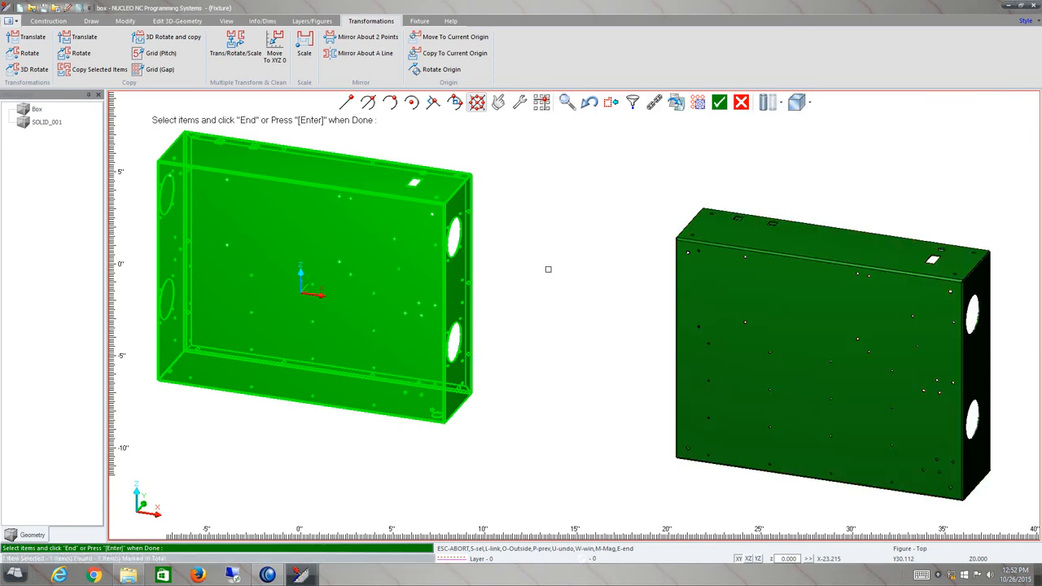
left_click(388, 228)
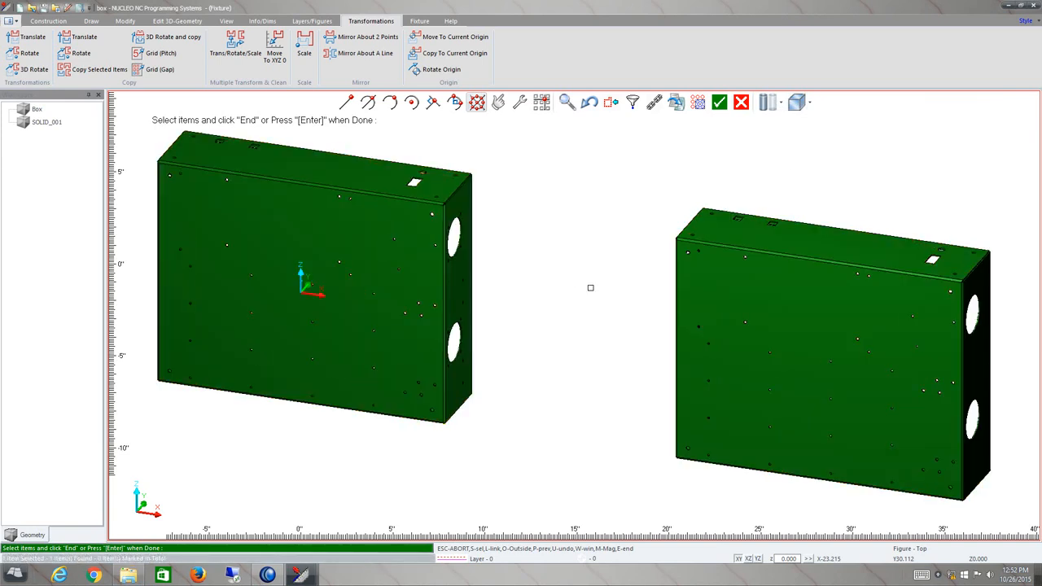
Window-select both boxes and delete them, then undo the deletion.
scroll(589, 286, "down", 2)
scroll(590, 286, "down", 1)
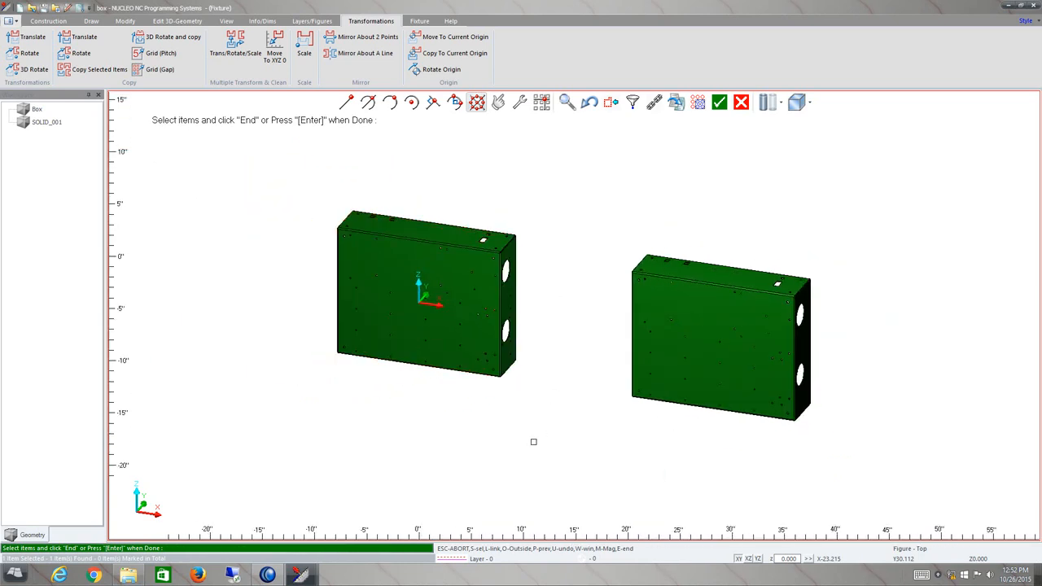
left_click_drag(293, 448, 666, 293)
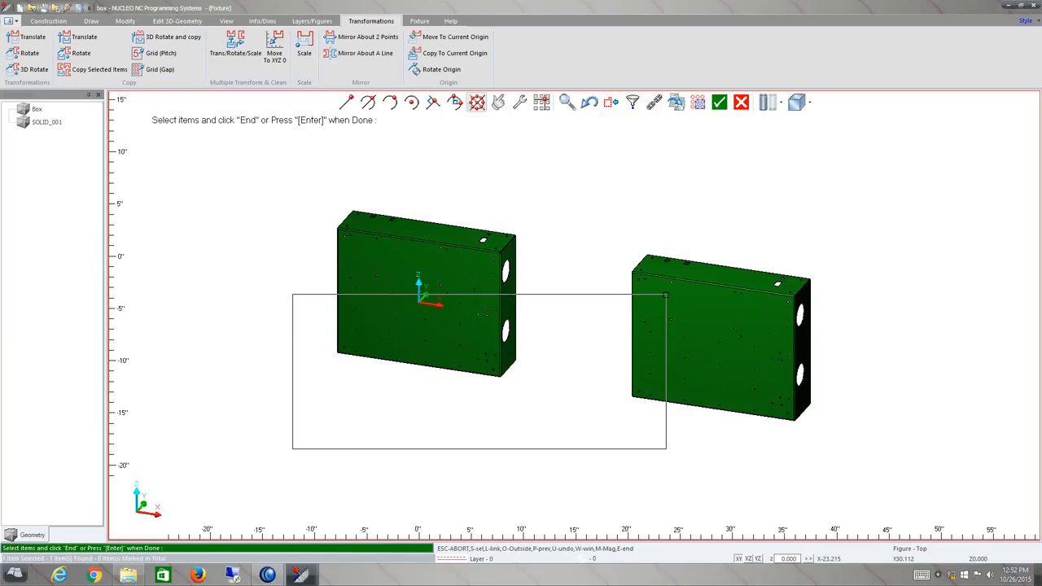
left_click_drag(666, 294, 665, 294)
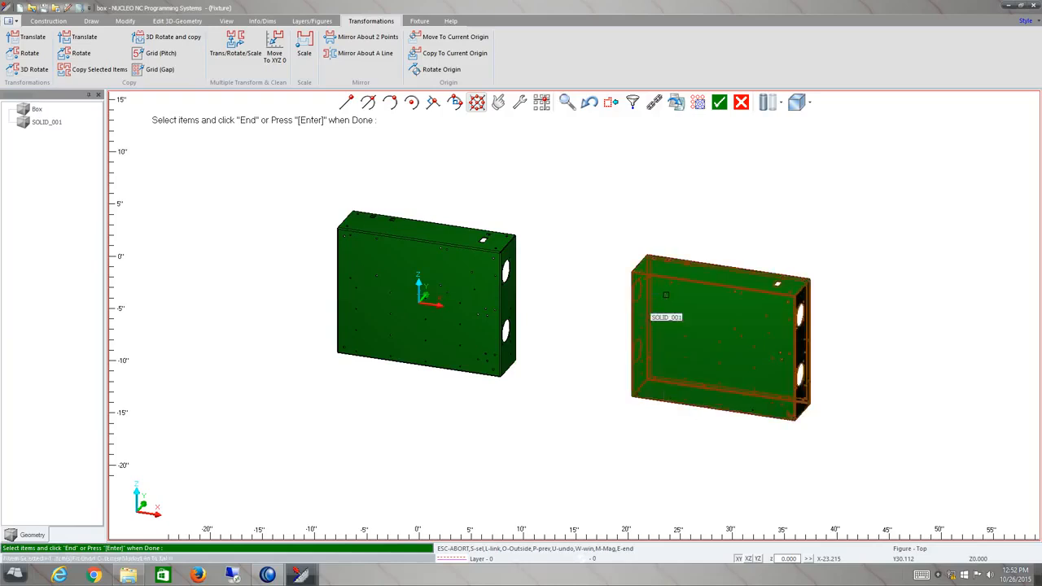
left_click_drag(303, 424, 396, 385)
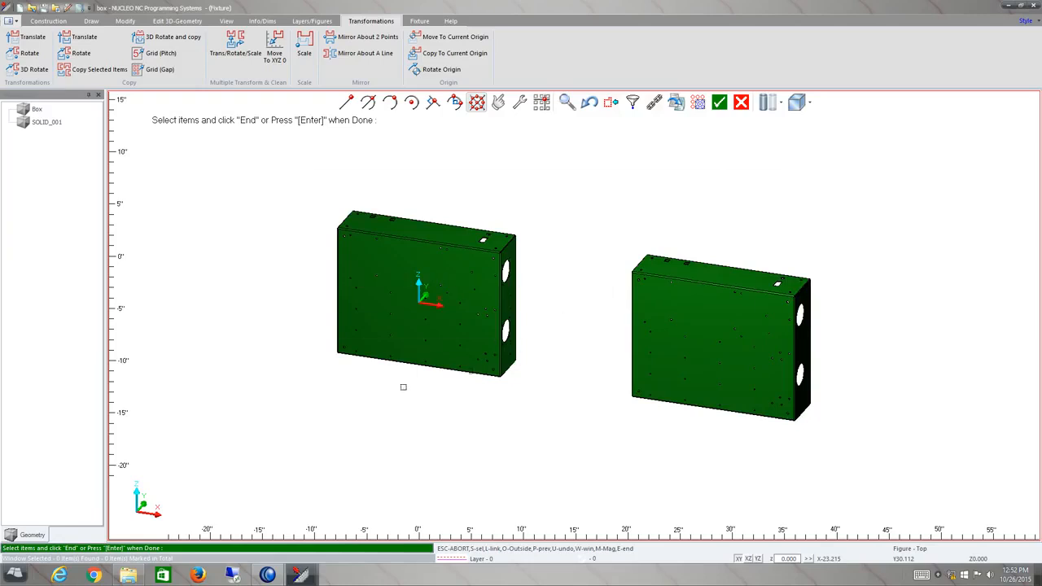
left_click_drag(873, 154, 487, 273)
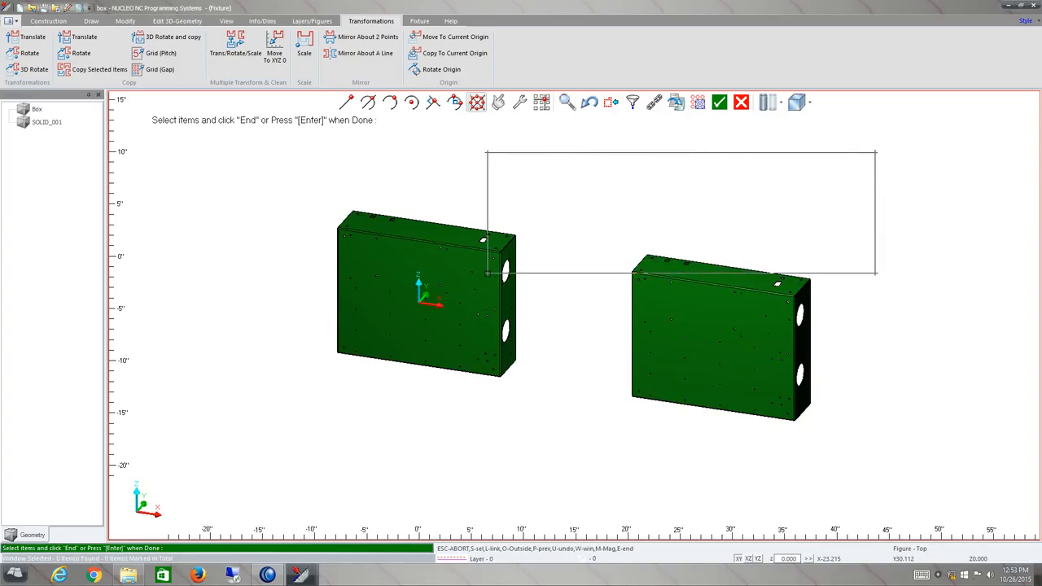
left_click_drag(487, 273, 487, 273)
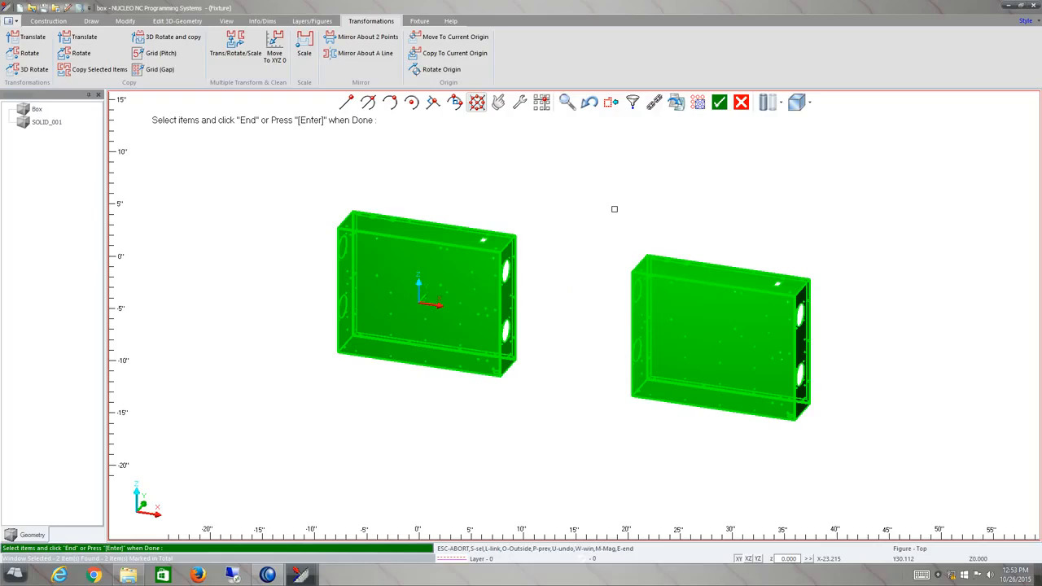
left_click(719, 102)
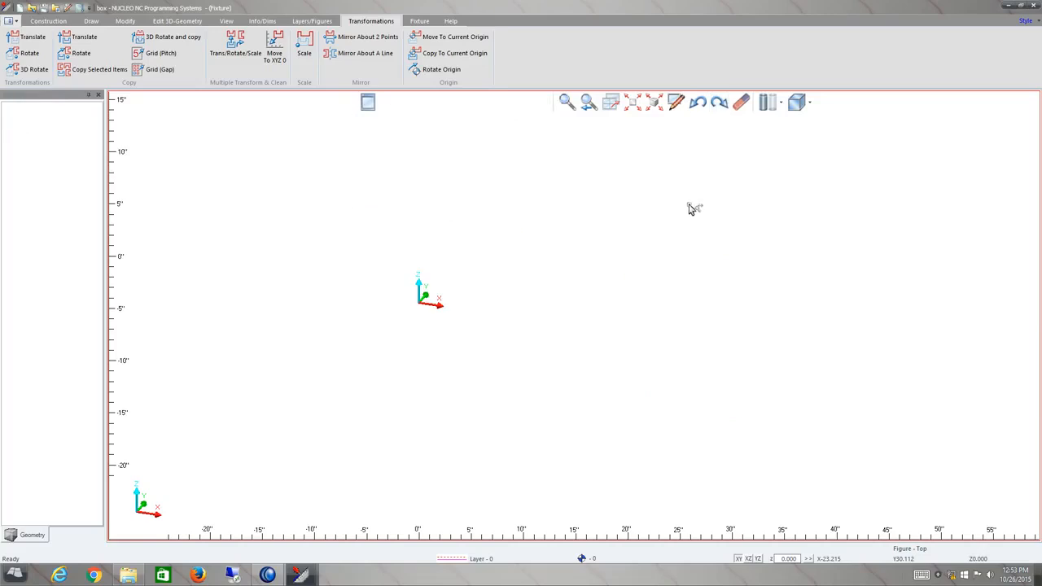
left_click(702, 105)
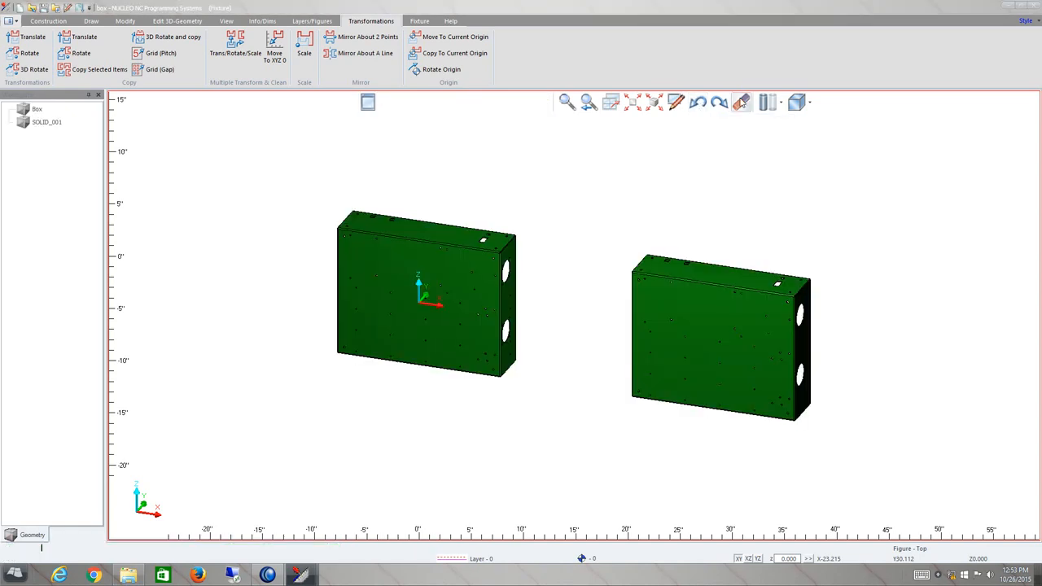
Delete the copied box, keeping the original.
left_click(741, 103)
left_click(695, 281)
left_click(694, 281)
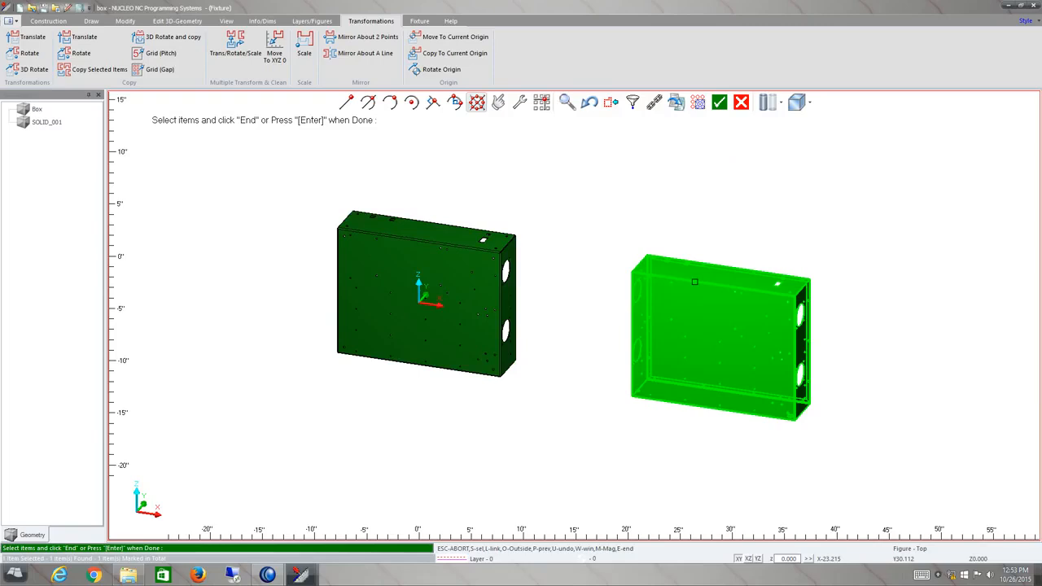
left_click(720, 104)
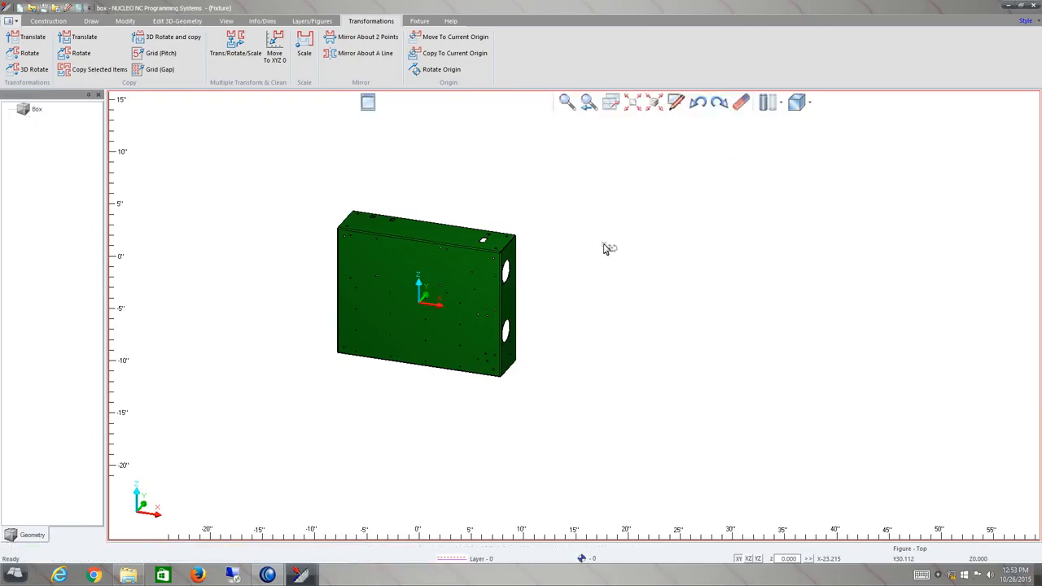
left_click(634, 105)
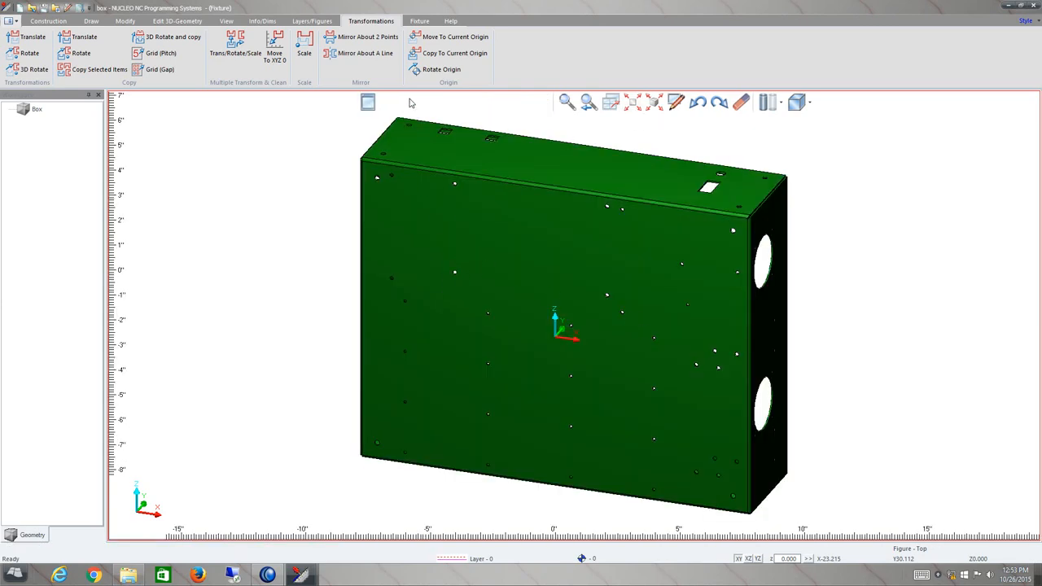
left_click(419, 22)
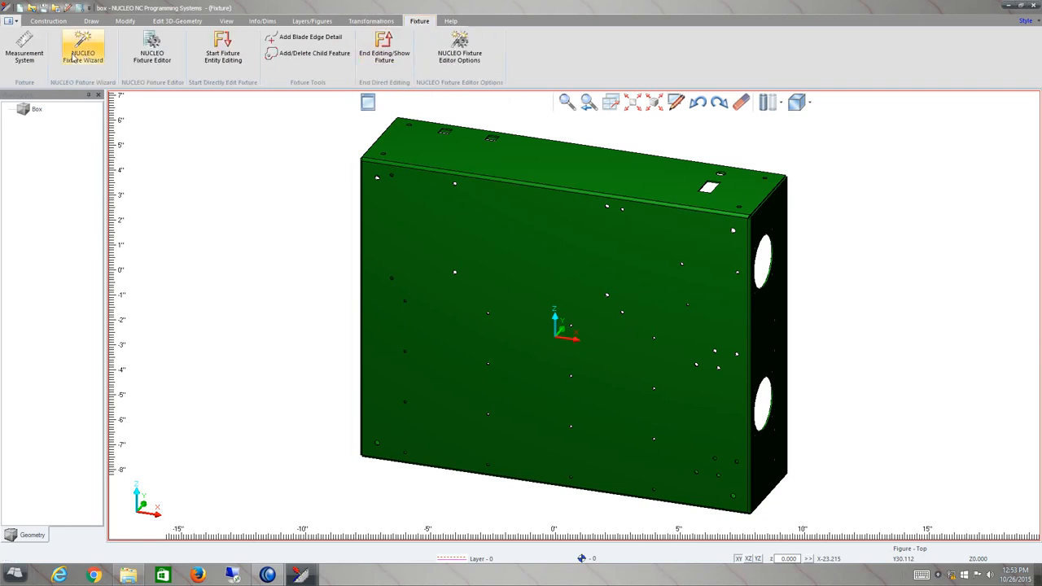
left_click(24, 54)
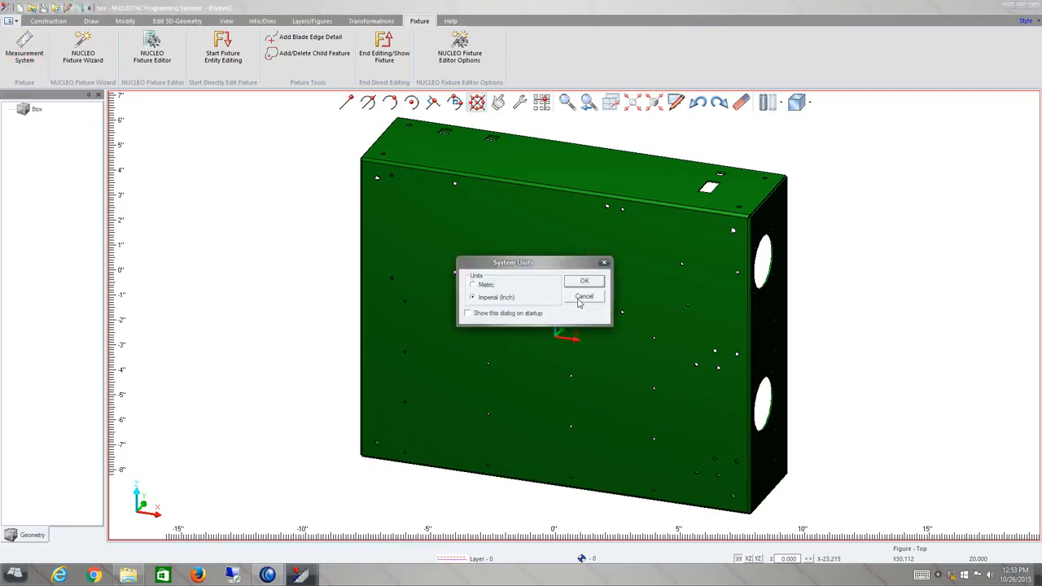
left_click(582, 298)
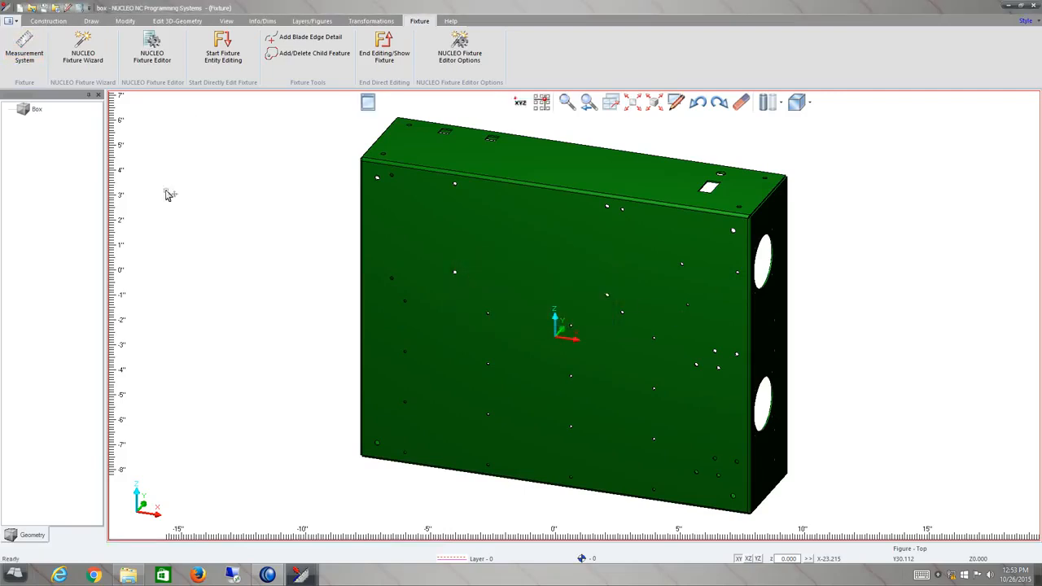
Open the NUCLEO Fixture Wizard and apply a rotation of 90 degrees about X to the part.
left_click(83, 54)
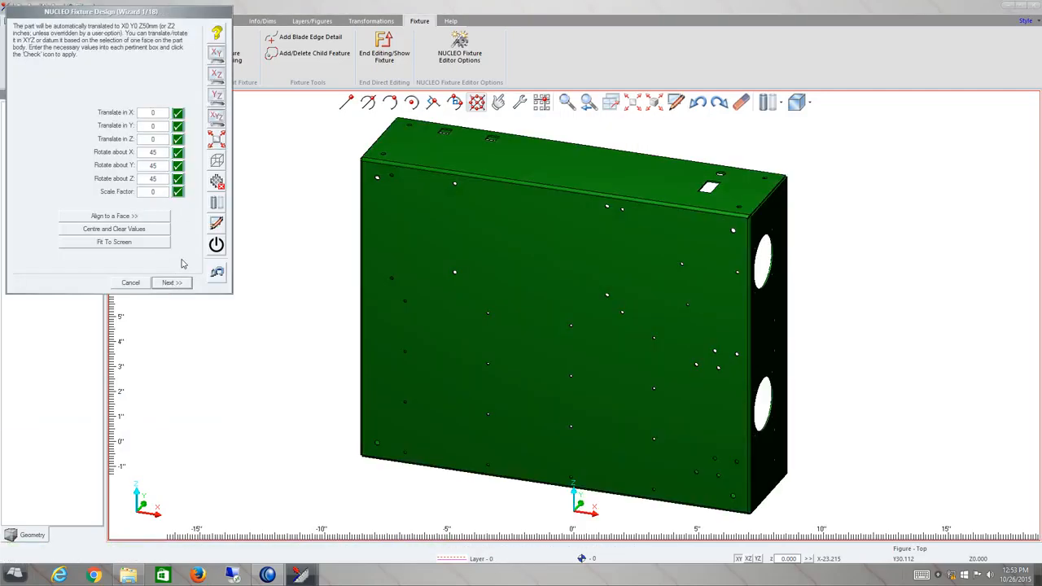
left_click(217, 34)
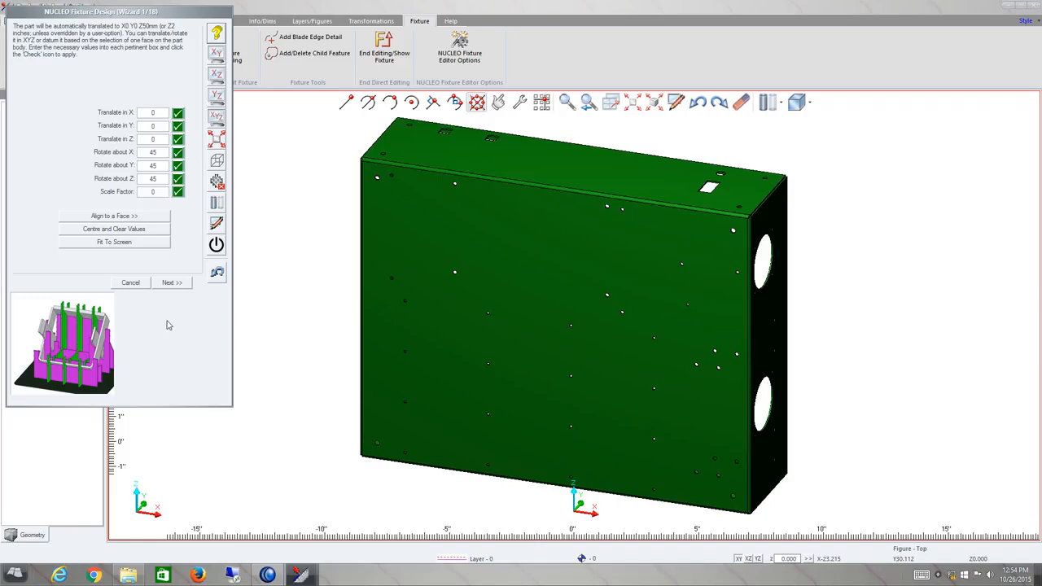
type("90")
left_click(179, 153)
left_click(179, 154)
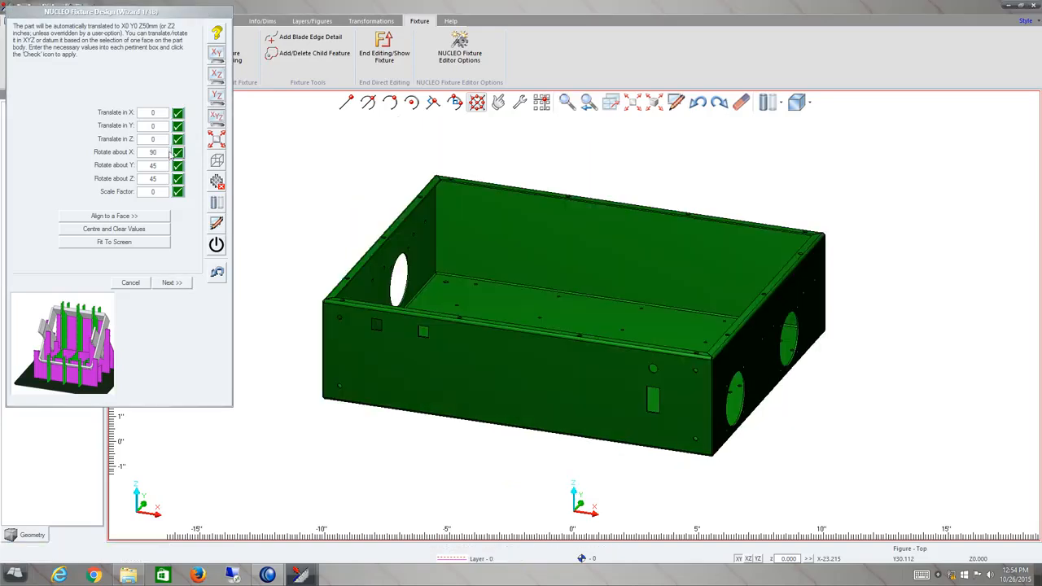
Set the part's rotation about X to 45 degrees and apply it.
left_click_drag(165, 153, 136, 159)
type("45")
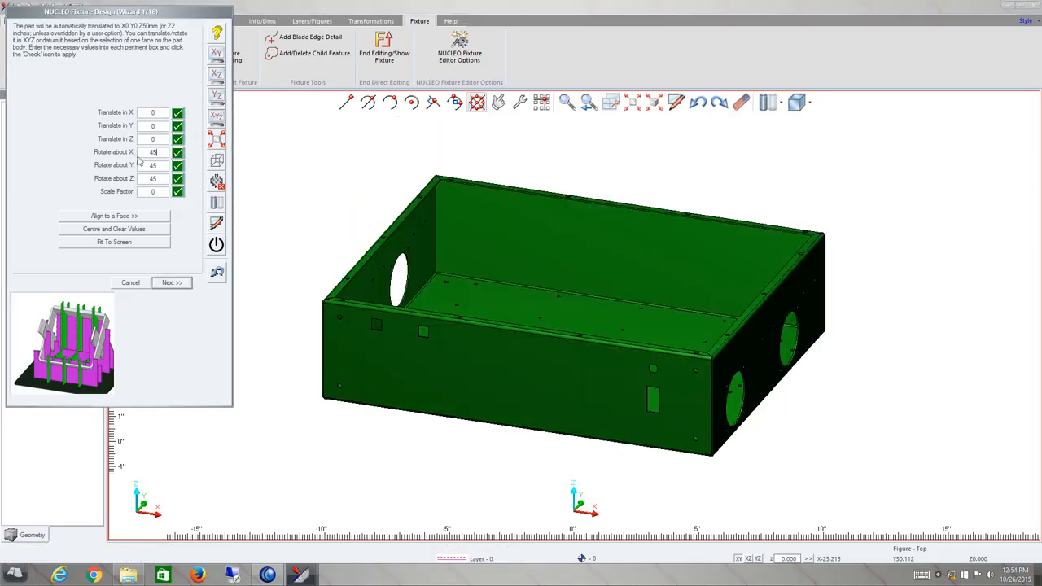
left_click(179, 154)
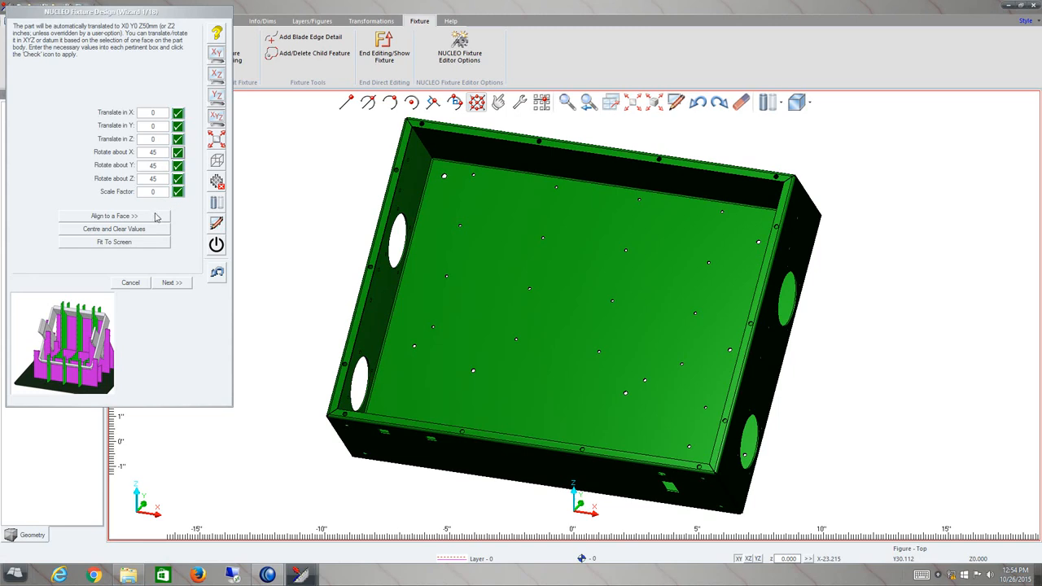
Align the part's inner bottom face with the XY plane as datum, keeping the face upright.
left_click(113, 216)
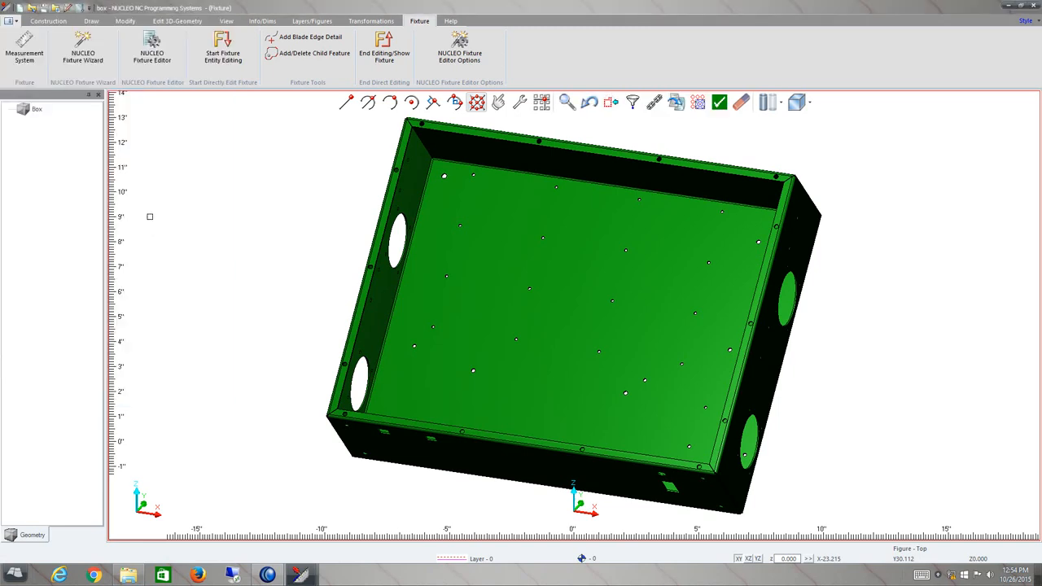
left_click(503, 294)
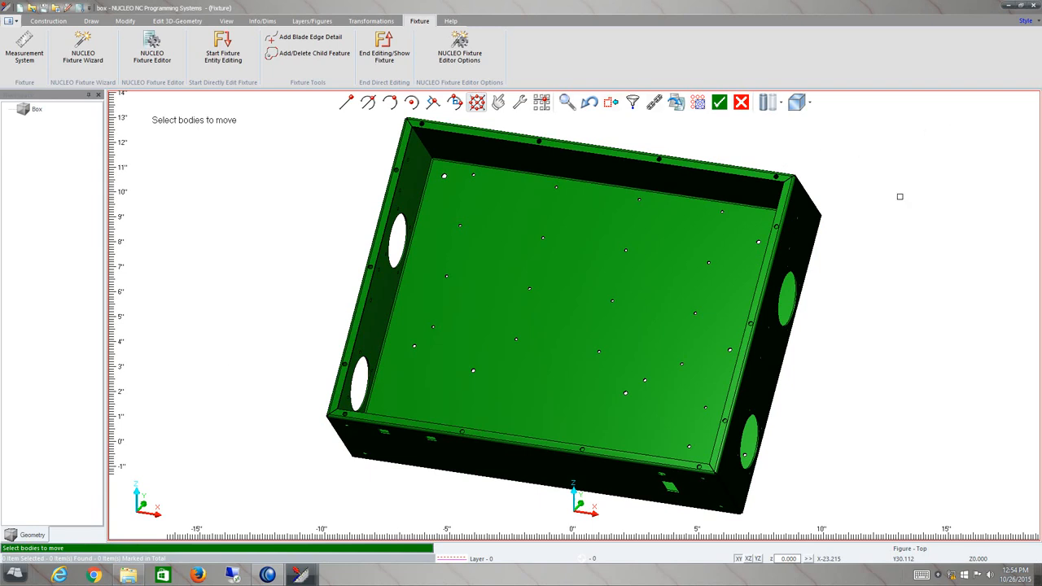
scroll(897, 222, "down", 2)
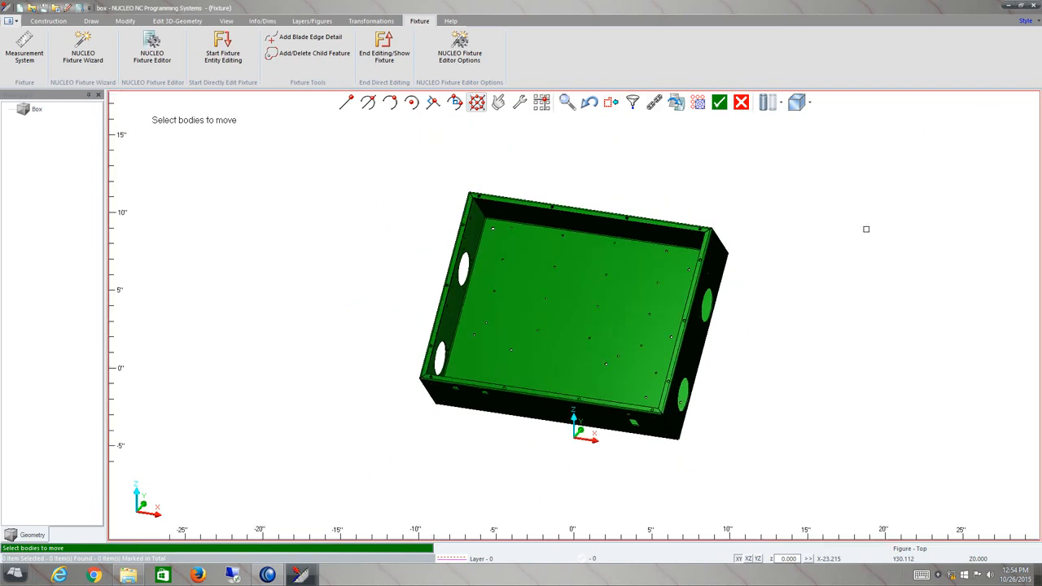
left_click(701, 252)
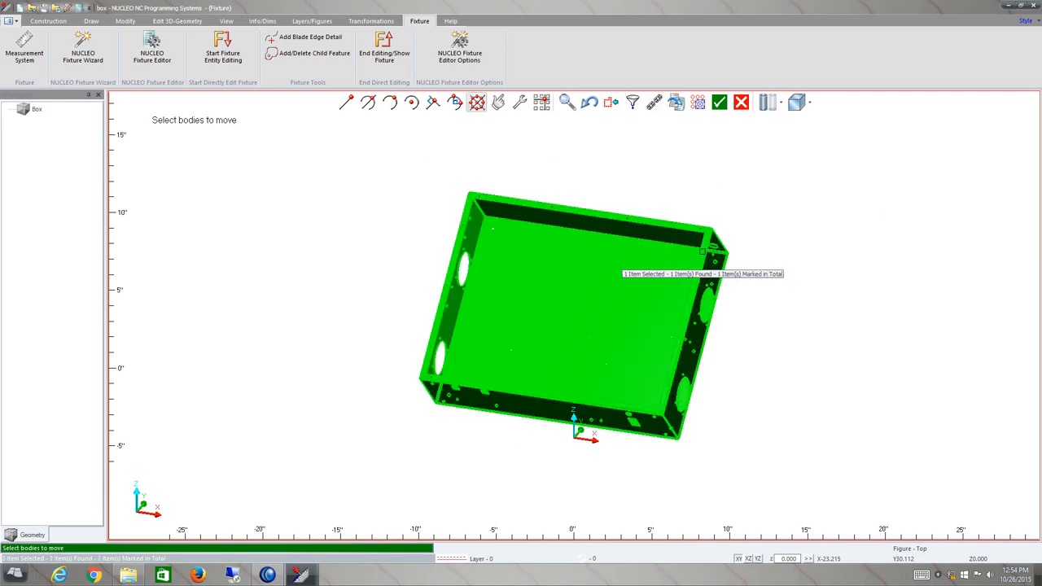
left_click(719, 102)
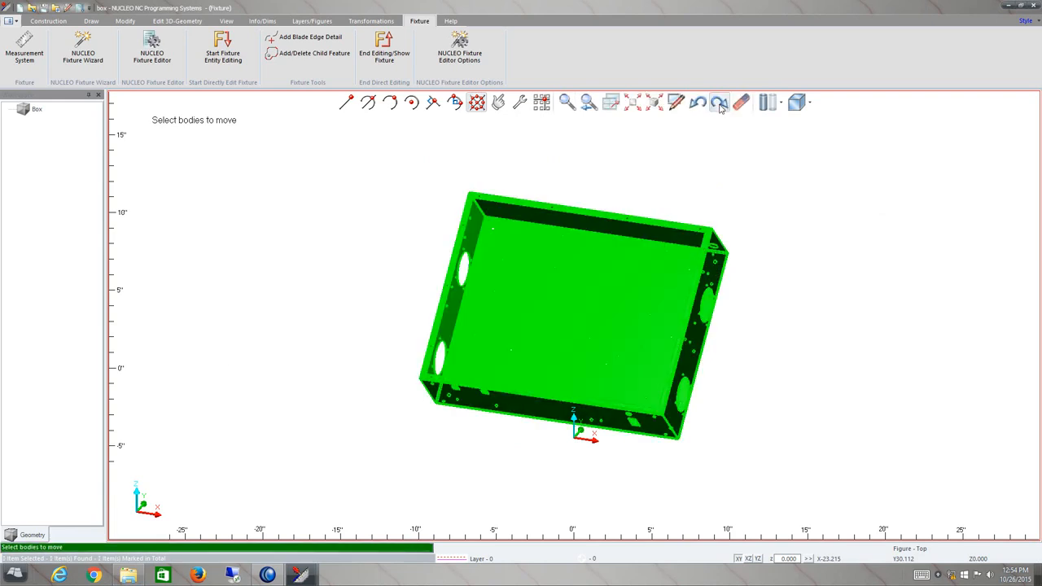
left_click(515, 265)
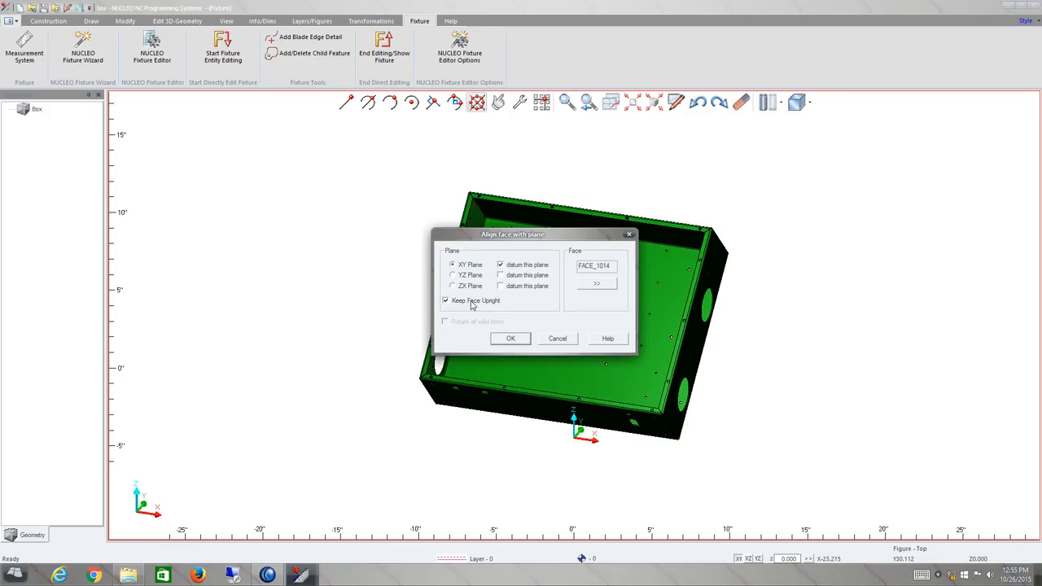
left_click(505, 339)
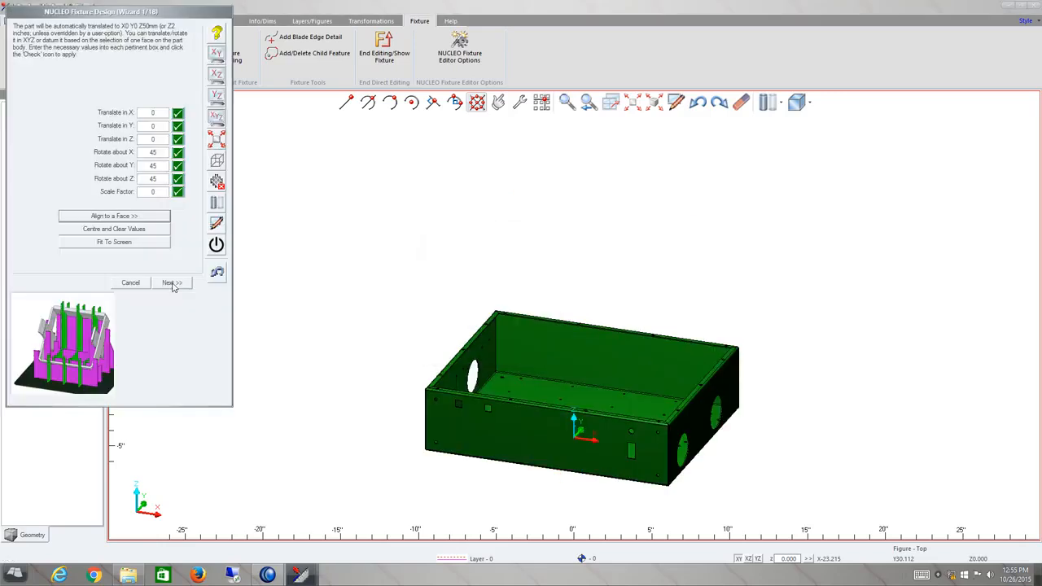
Centre the part and clear the wizard's transform values.
mouse_move(572, 434)
middle_mouse_down()
mouse_move(594, 399)
mouse_move(571, 448)
middle_mouse_up()
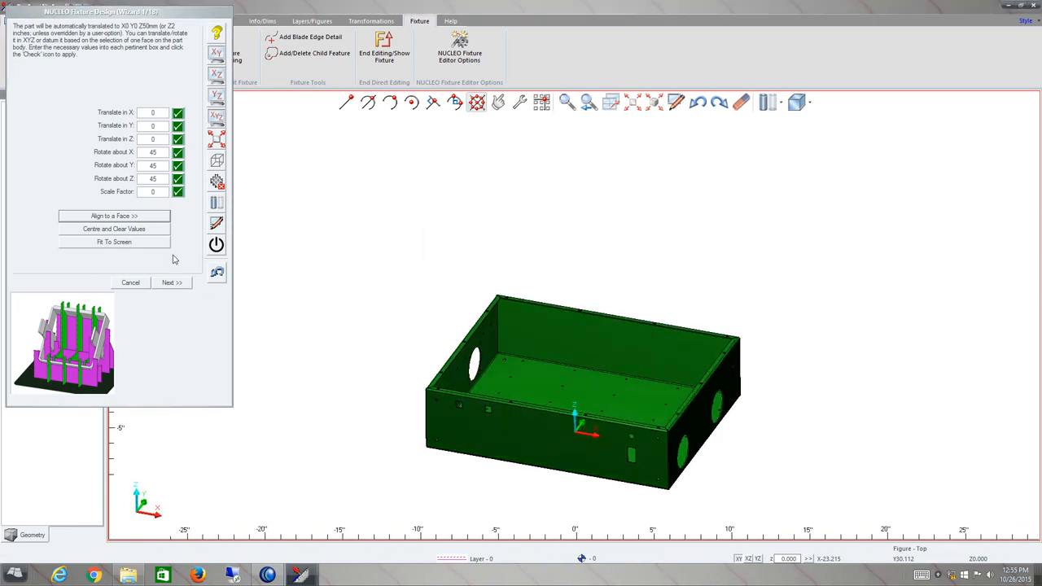
left_click(135, 231)
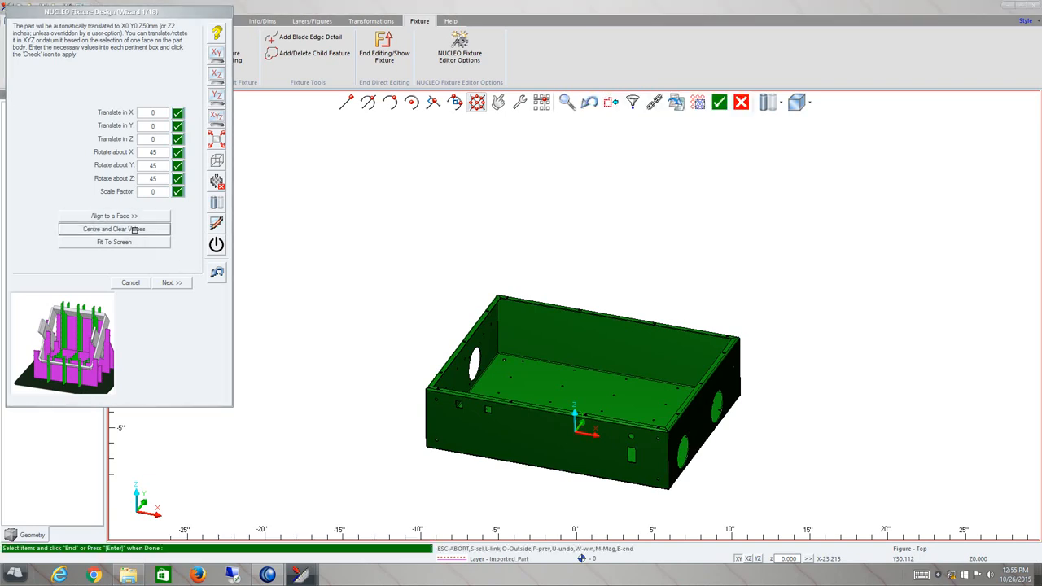
mouse_move(545, 435)
middle_mouse_down()
mouse_move(563, 395)
mouse_move(578, 389)
mouse_move(542, 442)
middle_mouse_up()
scroll(539, 444, "down", 3)
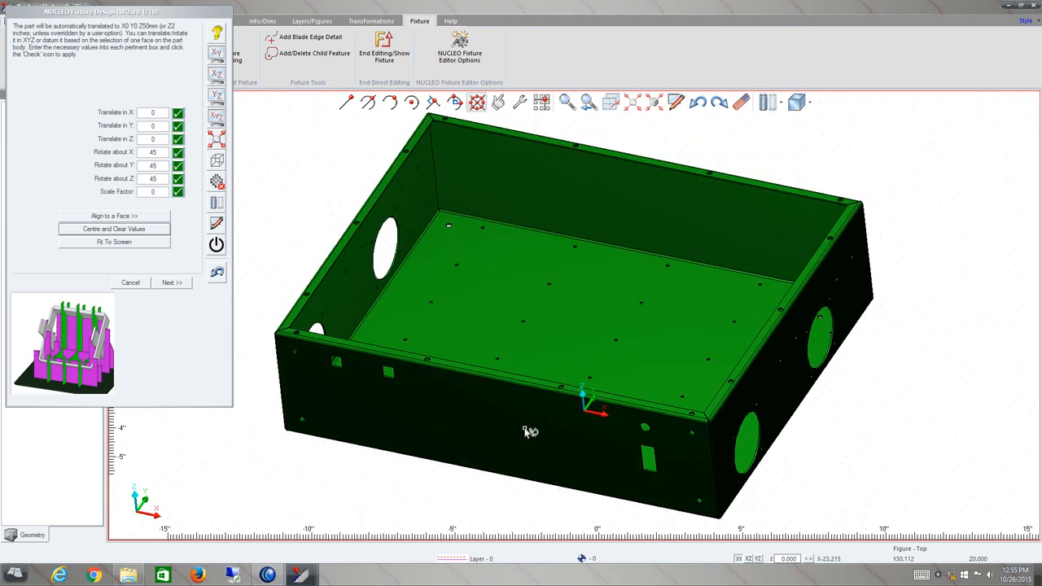
Review the part in the XZ, YZ and isometric standard views, then continue to the next wizard page.
left_click(217, 74)
left_click(216, 74)
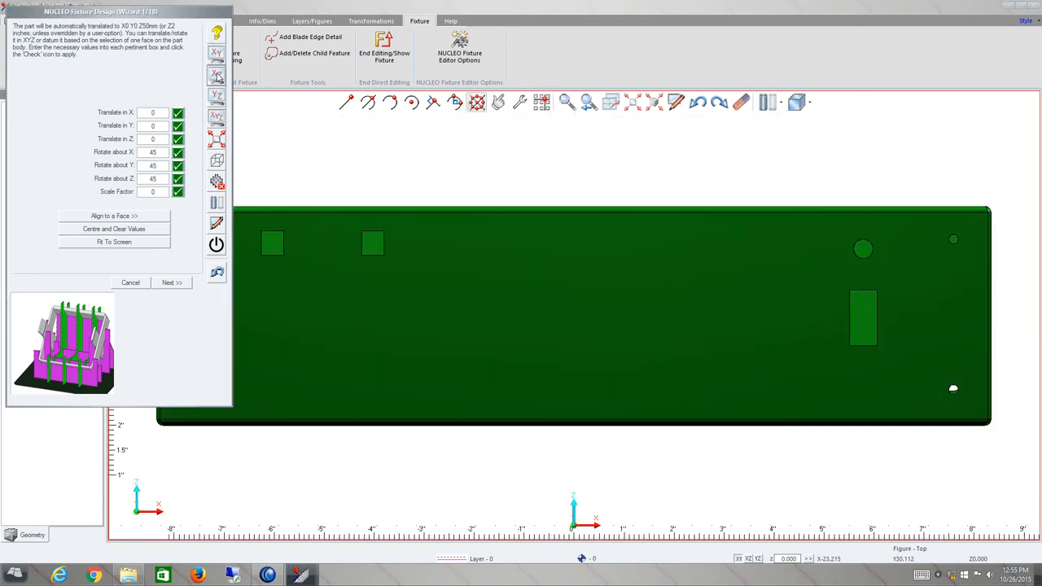
left_click(217, 96)
left_click(217, 117)
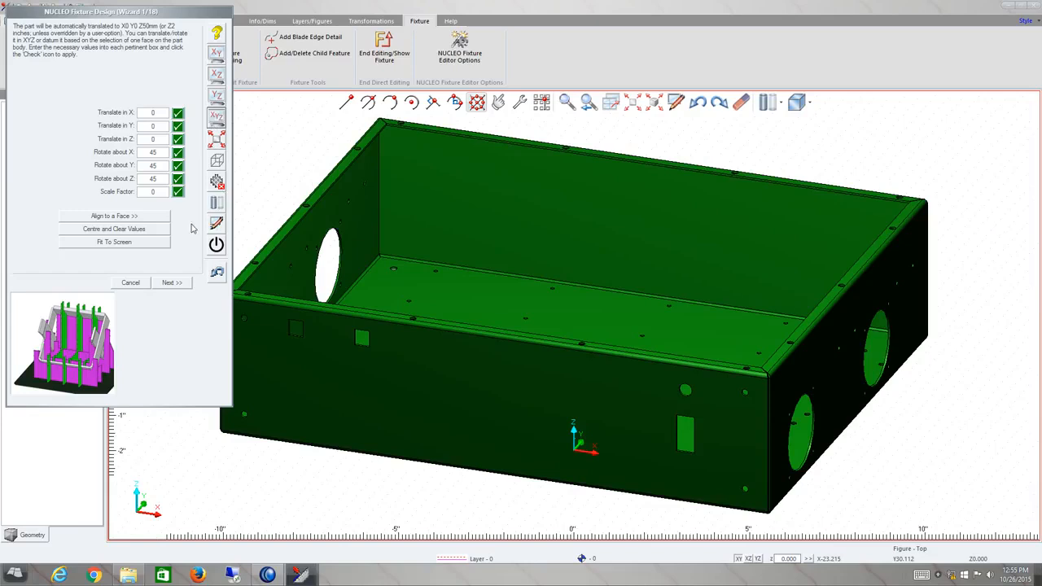
left_click(173, 284)
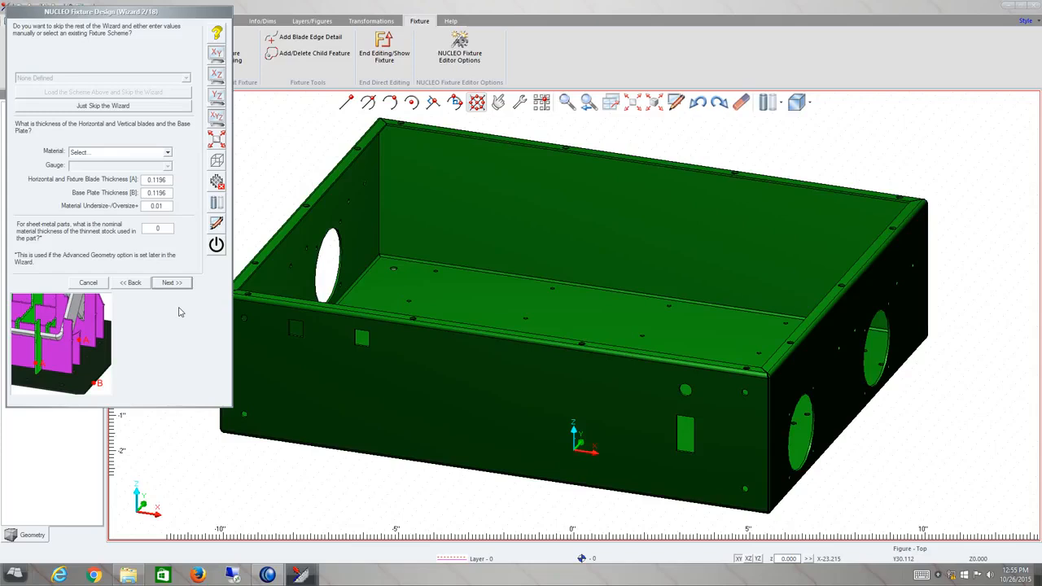
Choose Standard Steel (inches) material with gauge 11 (0.1196"), then continue to the blade offsets page.
left_click(153, 152)
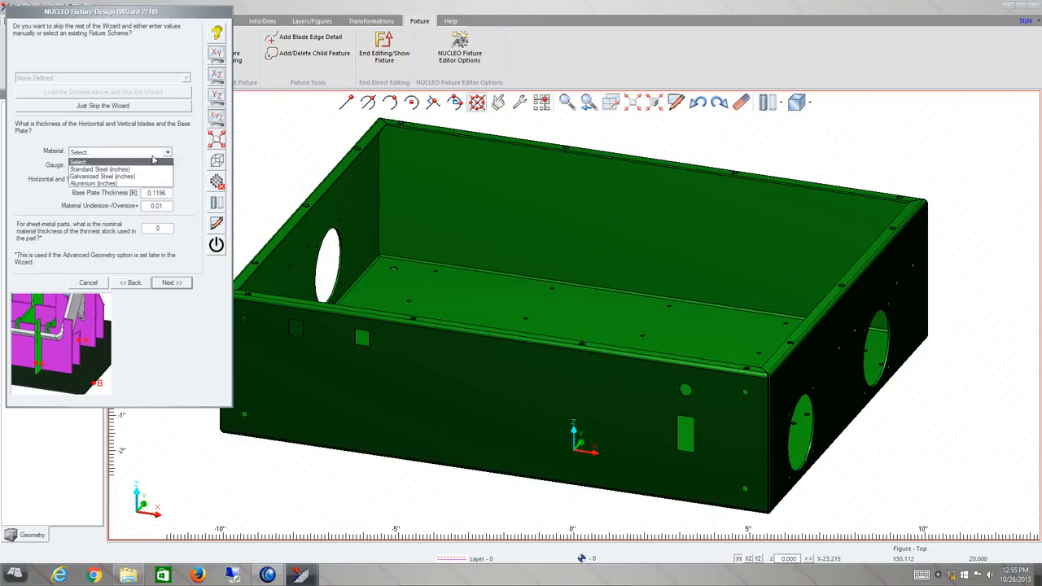
left_click(140, 169)
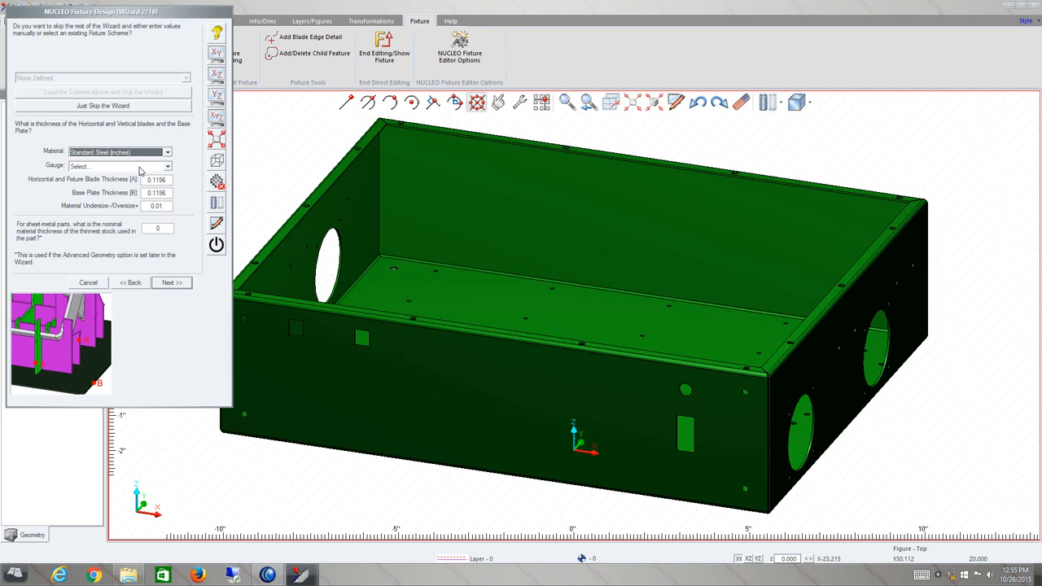
left_click(140, 167)
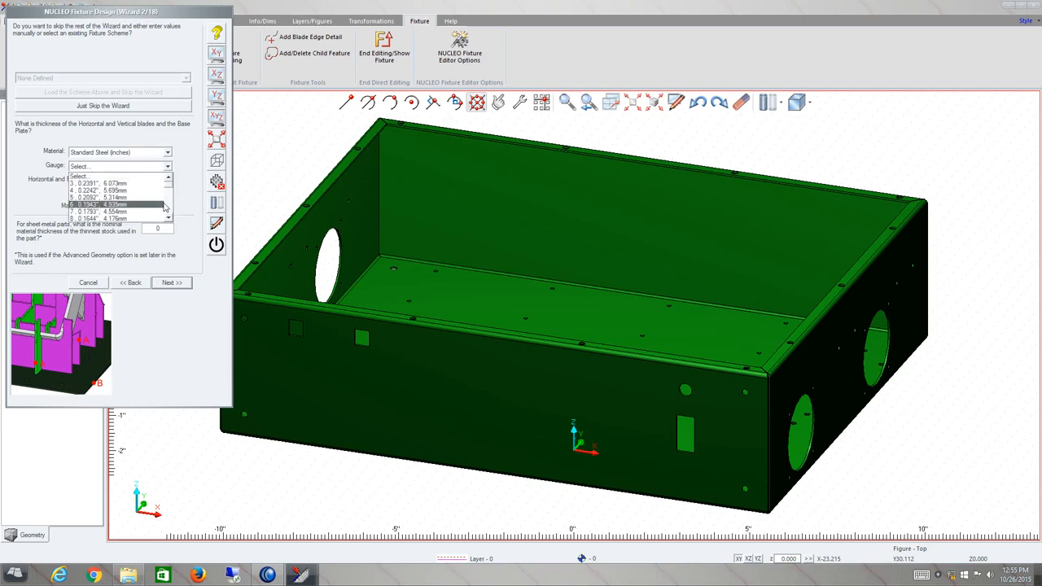
scroll(149, 194, "down", 2)
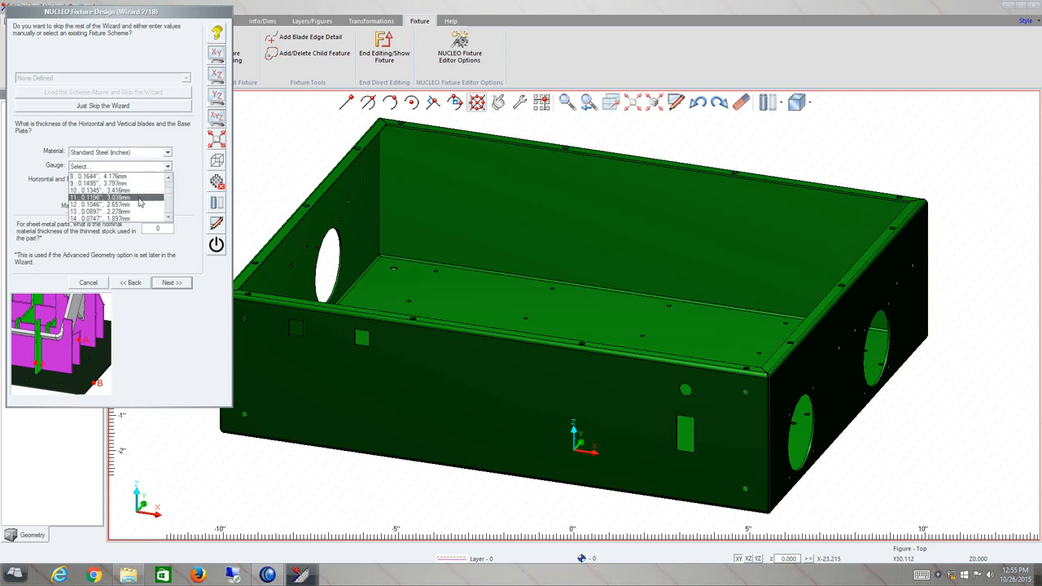
left_click(147, 197)
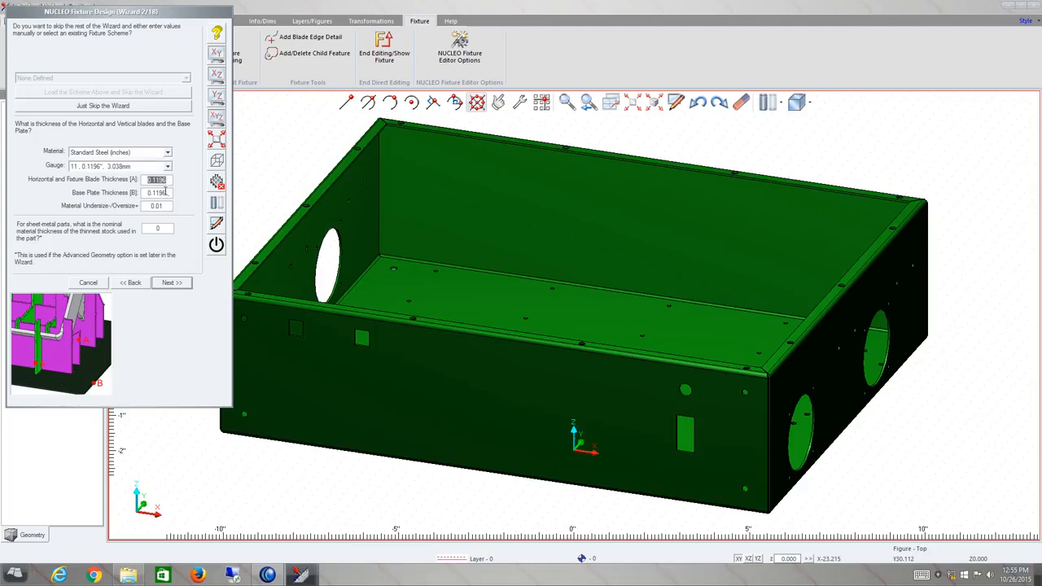
double_click(165, 192)
double_click(164, 205)
left_click(160, 229)
left_click(171, 282)
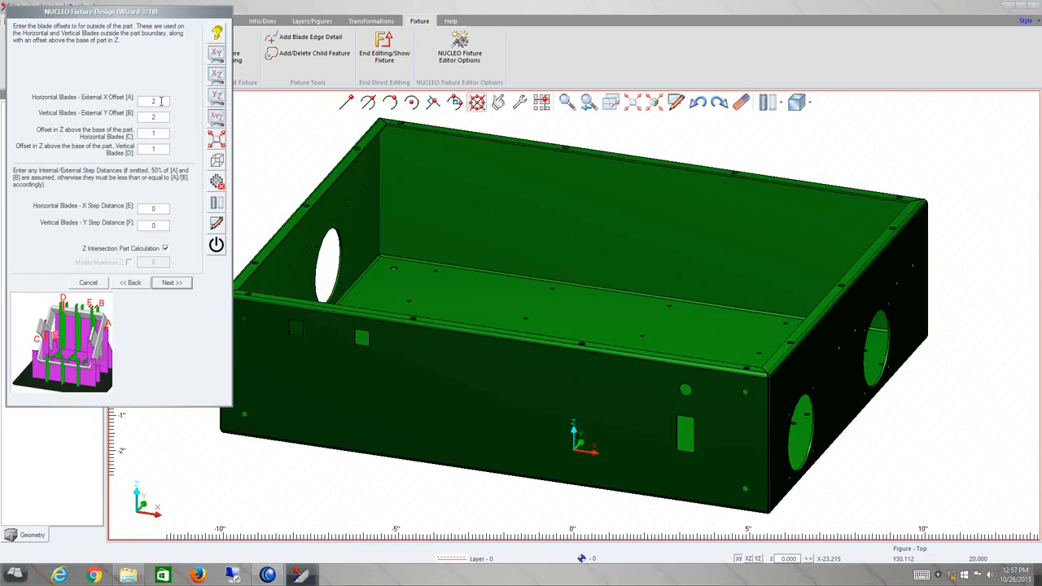
Keep the default blade offsets and base plate corner radius, advancing to the boundary limit page.
double_click(161, 101)
double_click(154, 118)
left_click_drag(159, 135, 140, 133)
left_click(162, 148)
left_click(174, 284)
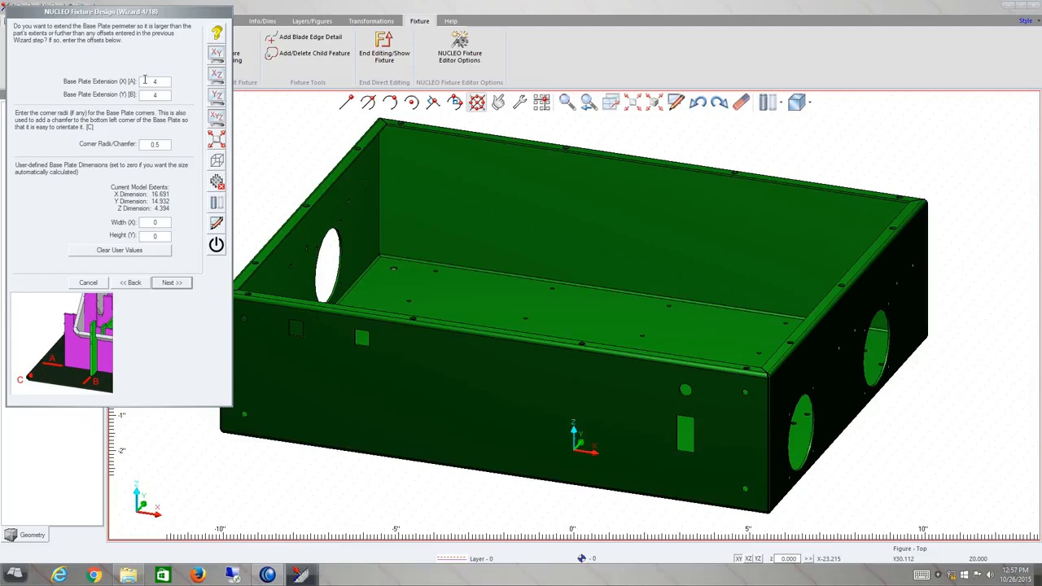
double_click(157, 144)
left_click(172, 284)
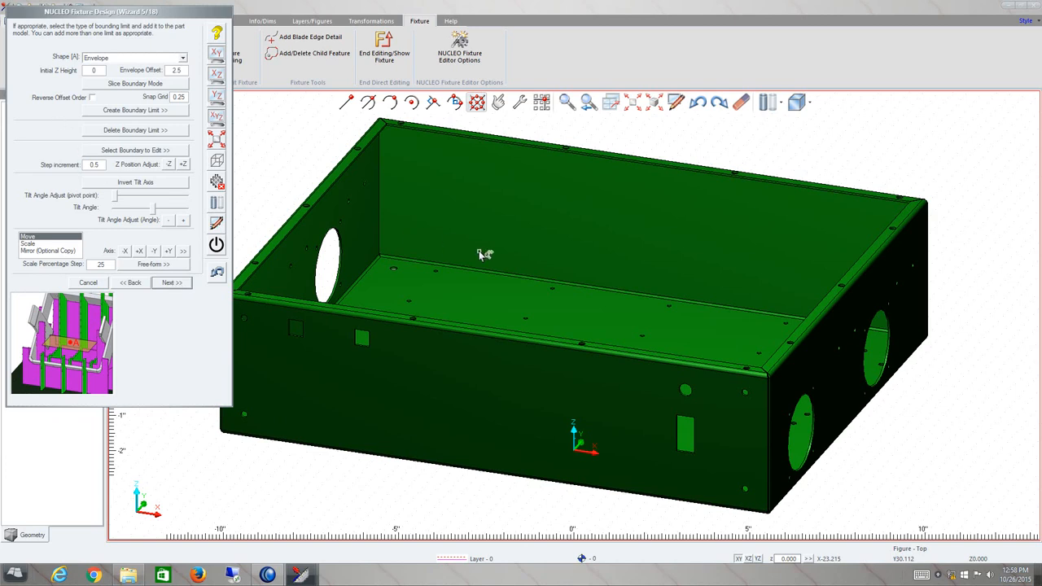
Create an Envelope boundary limit with a 2.5 offset around the part body.
scroll(452, 247, "down", 3)
left_click_drag(544, 287, 540, 306)
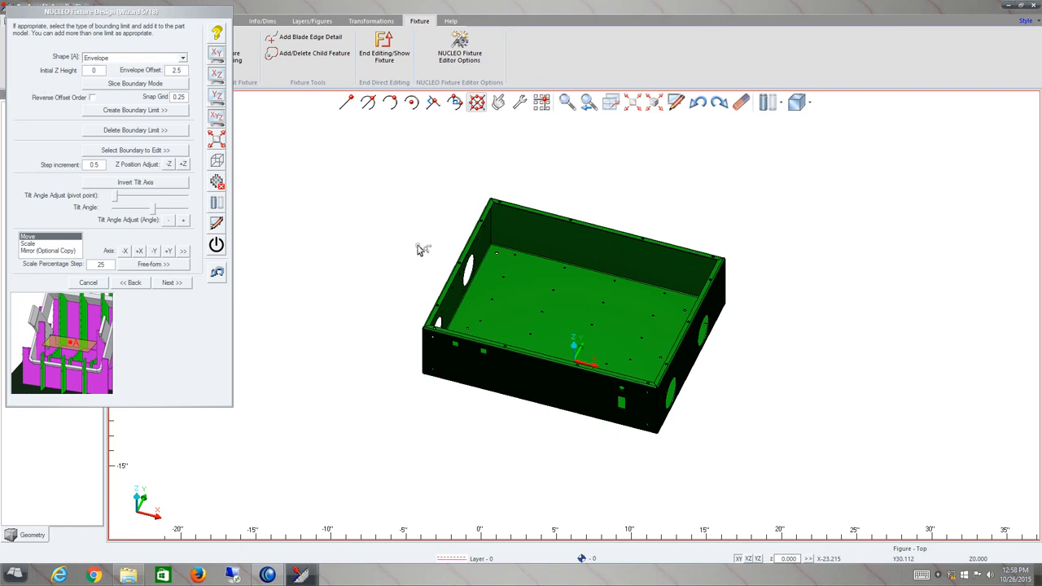
left_click_drag(550, 293, 558, 298)
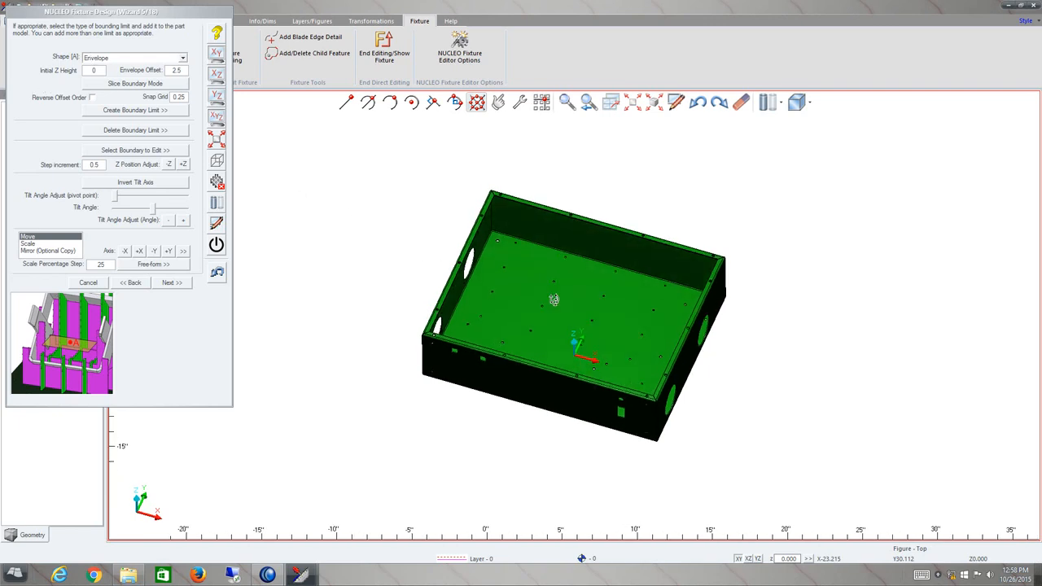
left_click(171, 59)
left_click(184, 69)
left_click(185, 69)
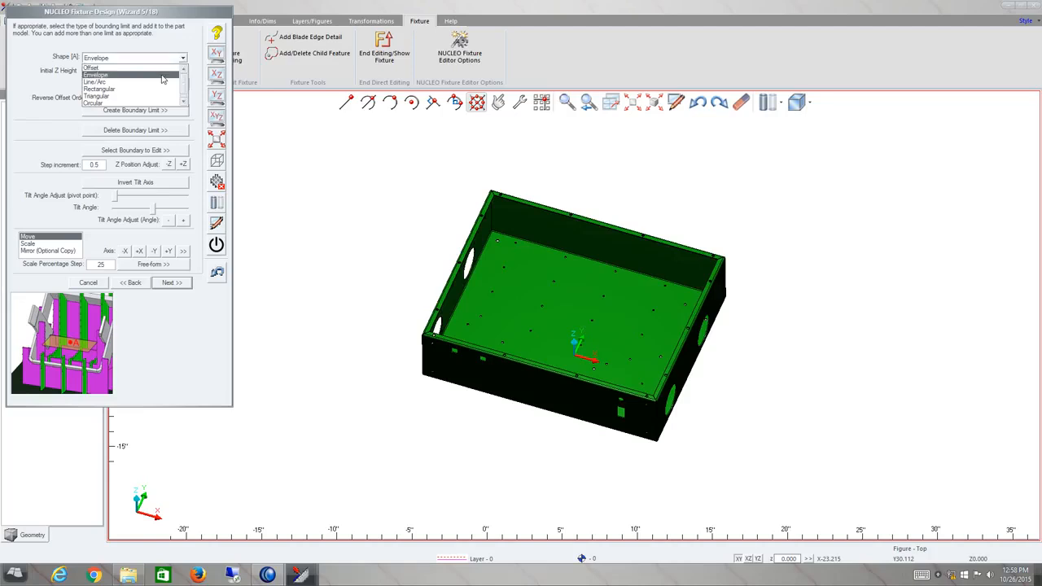
left_click(162, 74)
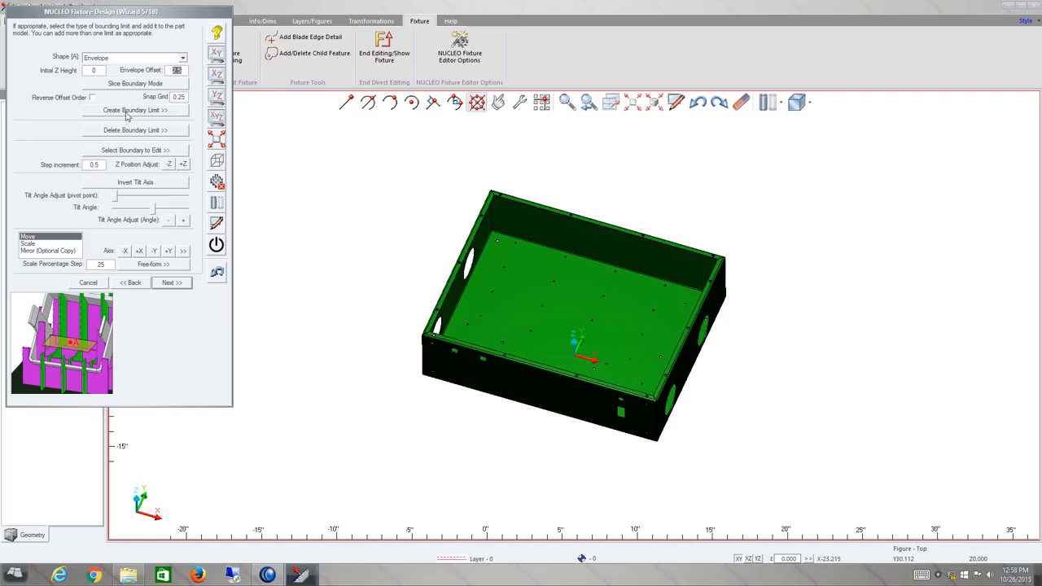
left_click(126, 112)
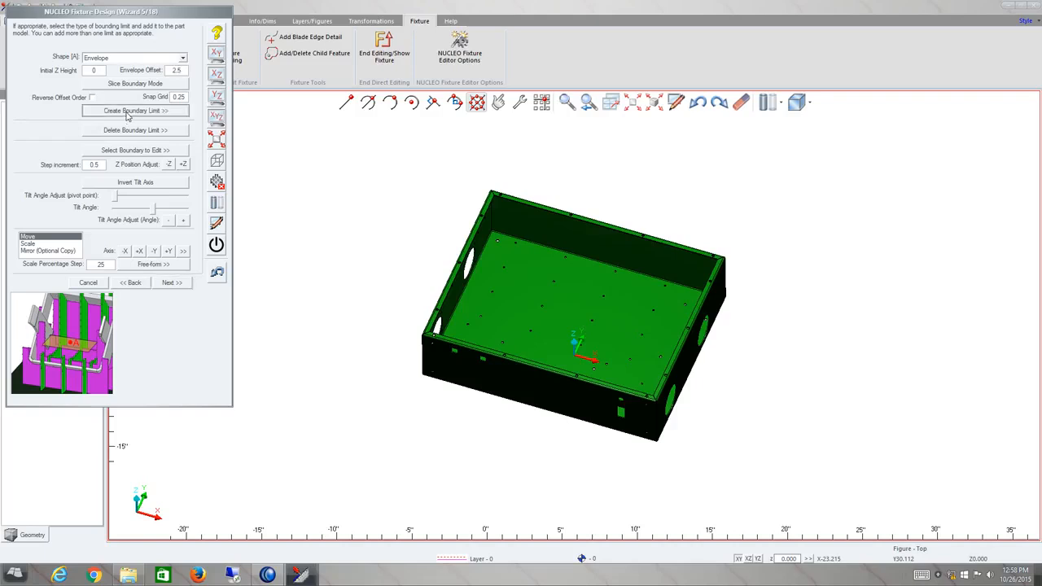
left_click(497, 241)
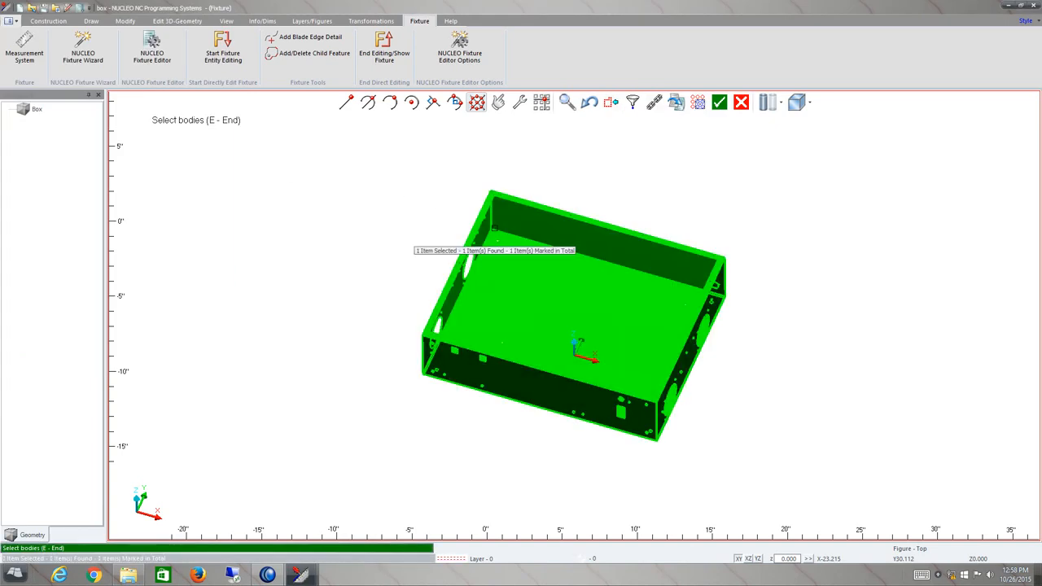
key("e")
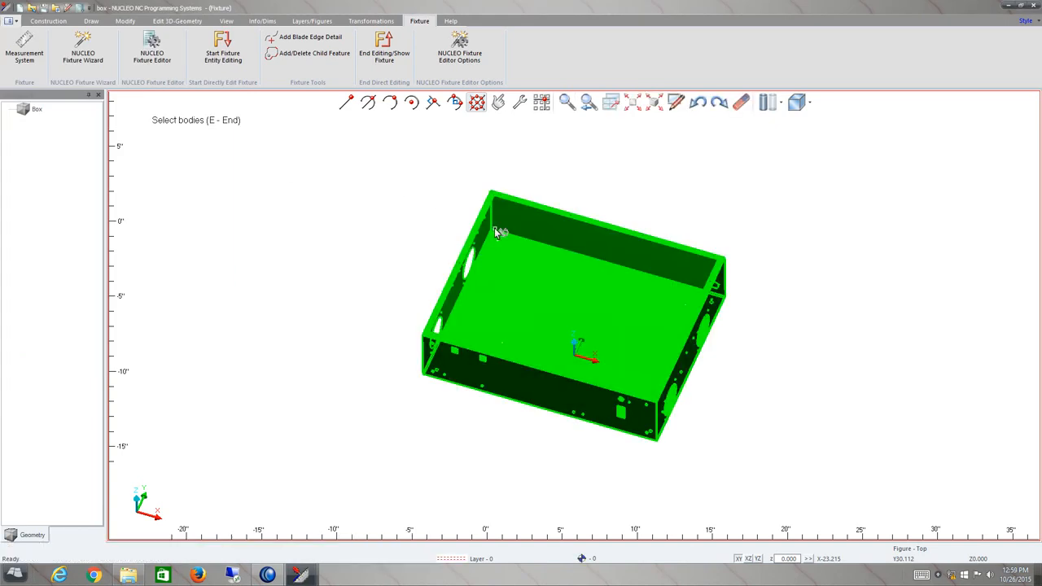
middle_click_drag(543, 335, 546, 313)
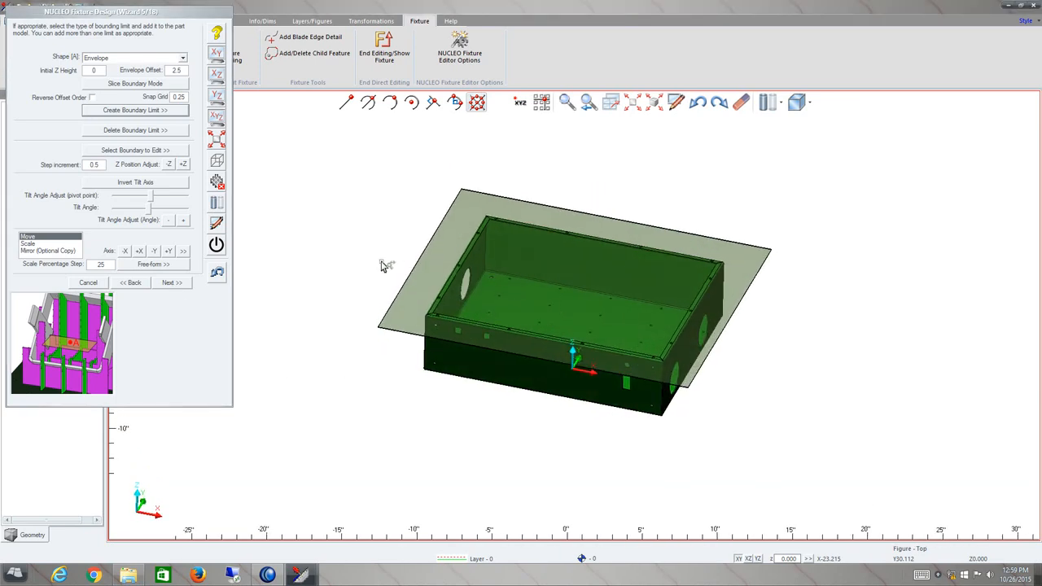
Lower the envelope boundary twice by the 0.5 Z step and continue to the multi-part page.
left_click(170, 164)
left_click(169, 166)
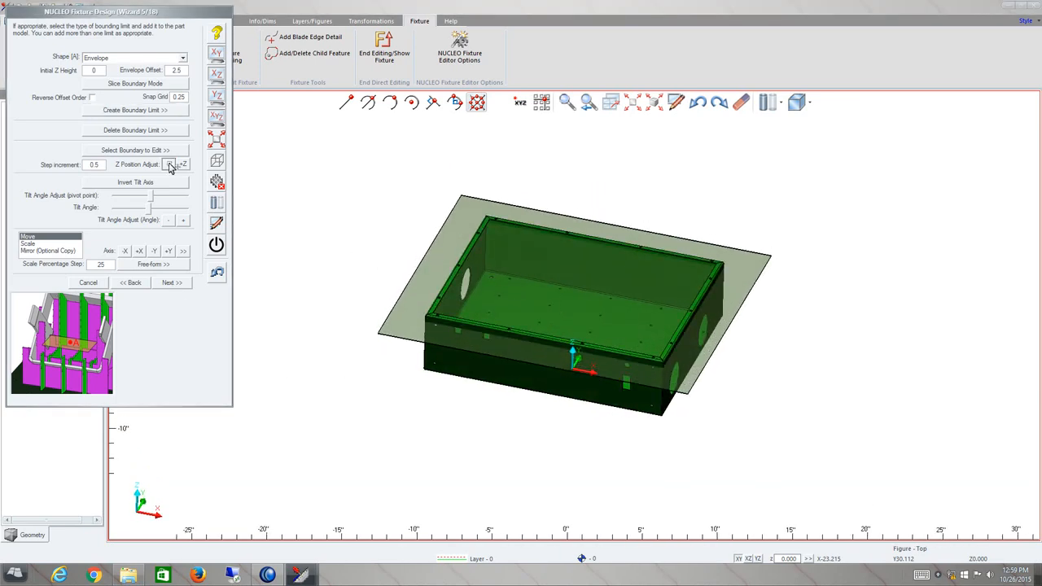
middle_click_drag(544, 307, 551, 312)
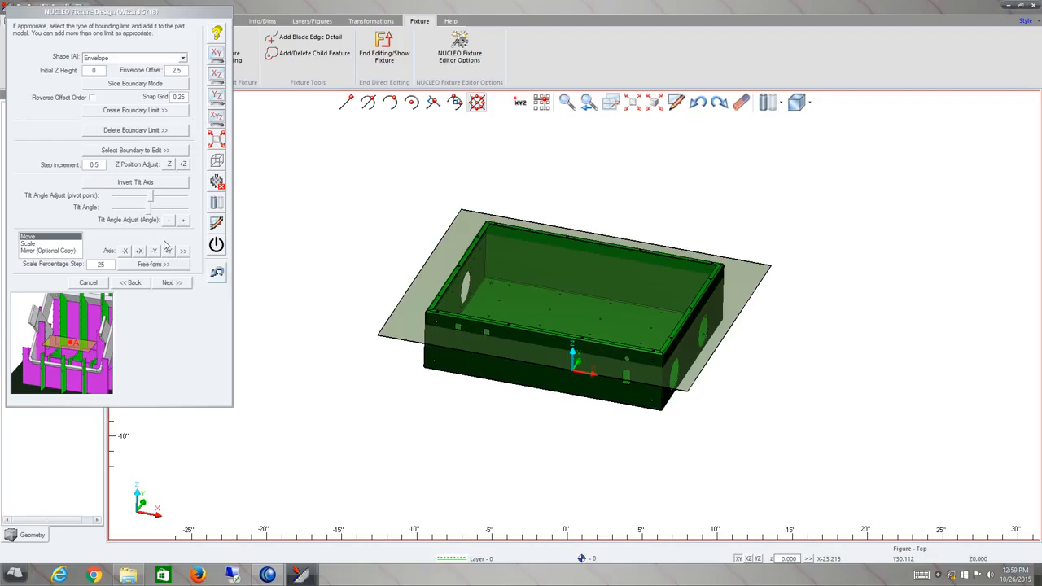
left_click(172, 283)
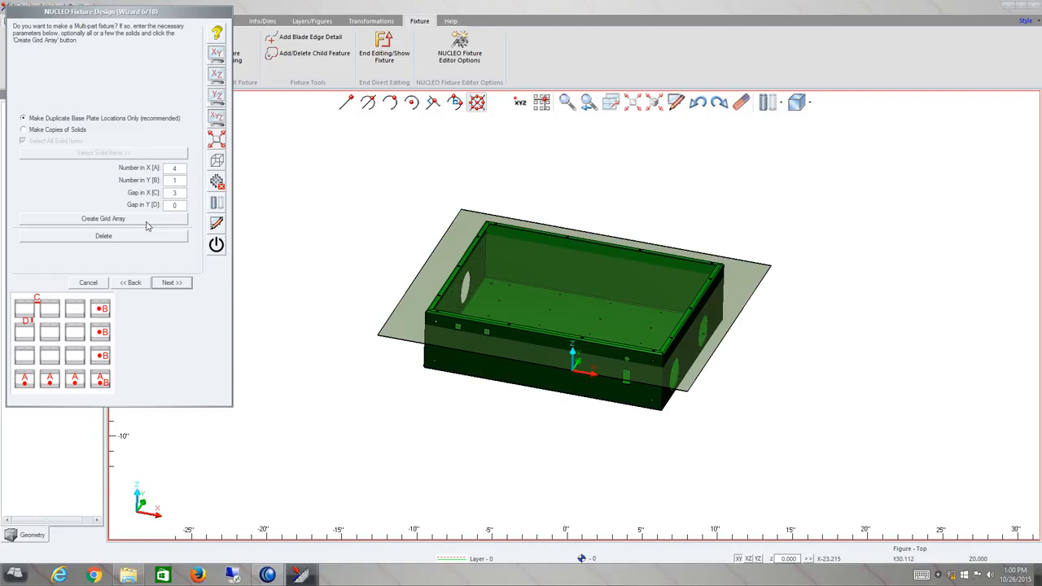
Skip the multi-part page and set both horizontal and vertical blade pitches to 3.
left_click(171, 284)
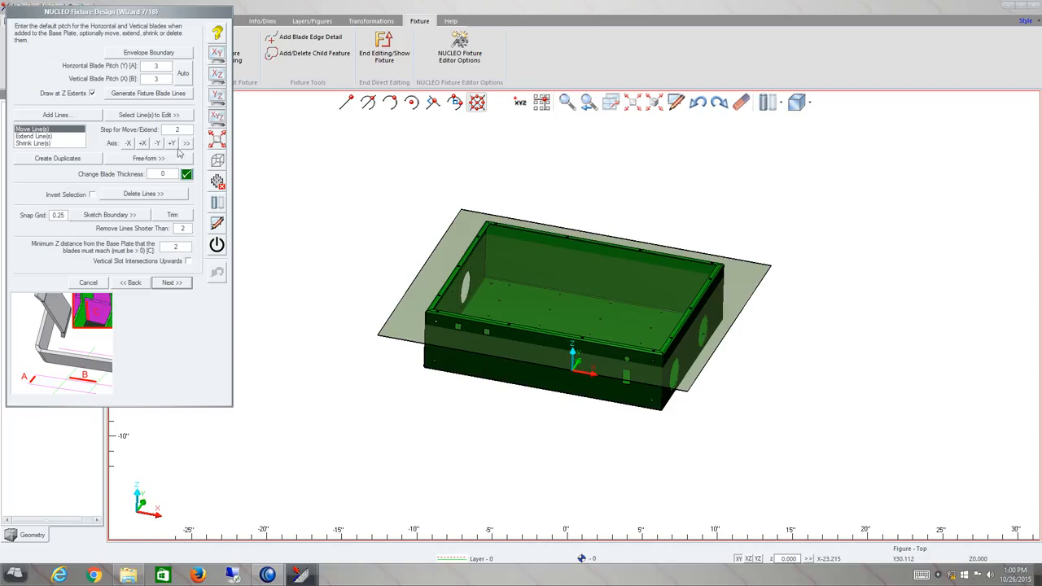
left_click(183, 75)
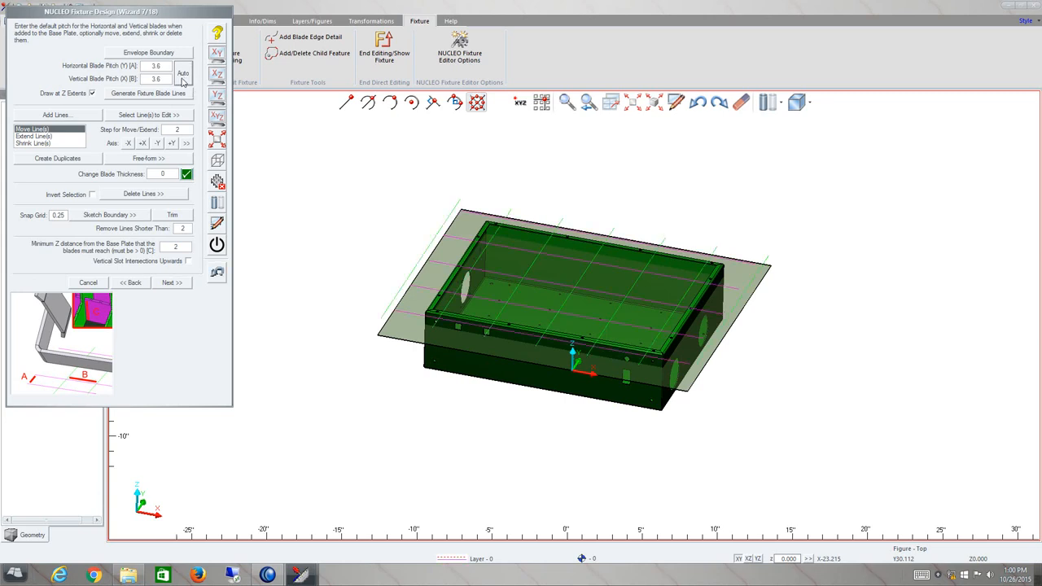
left_click(163, 68)
type("3")
key("Tab")
type("3")
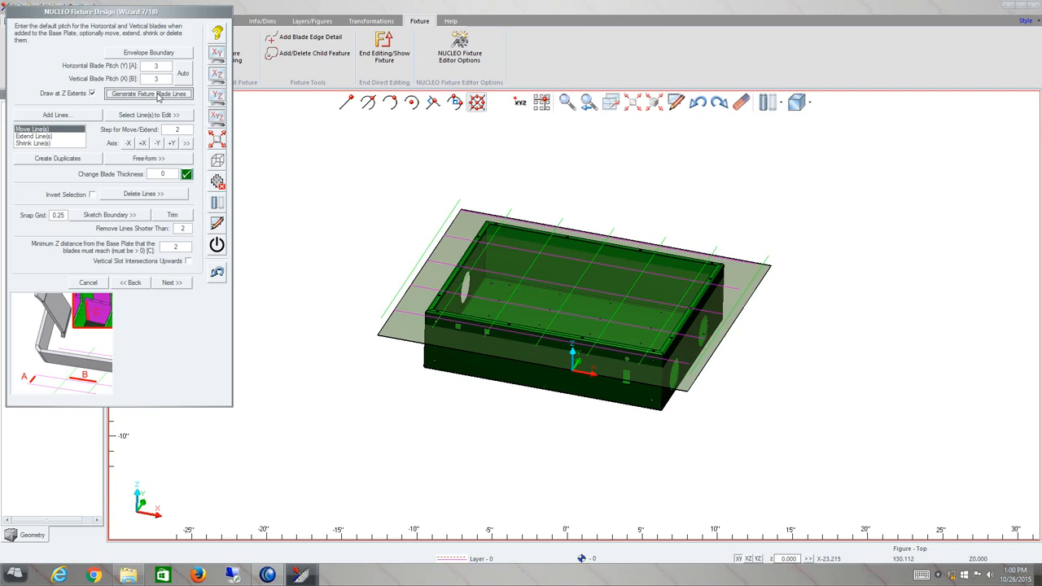
Generate the fixture blade lines from the 3 by 3 blade pitches.
left_click(157, 94)
left_click(524, 320)
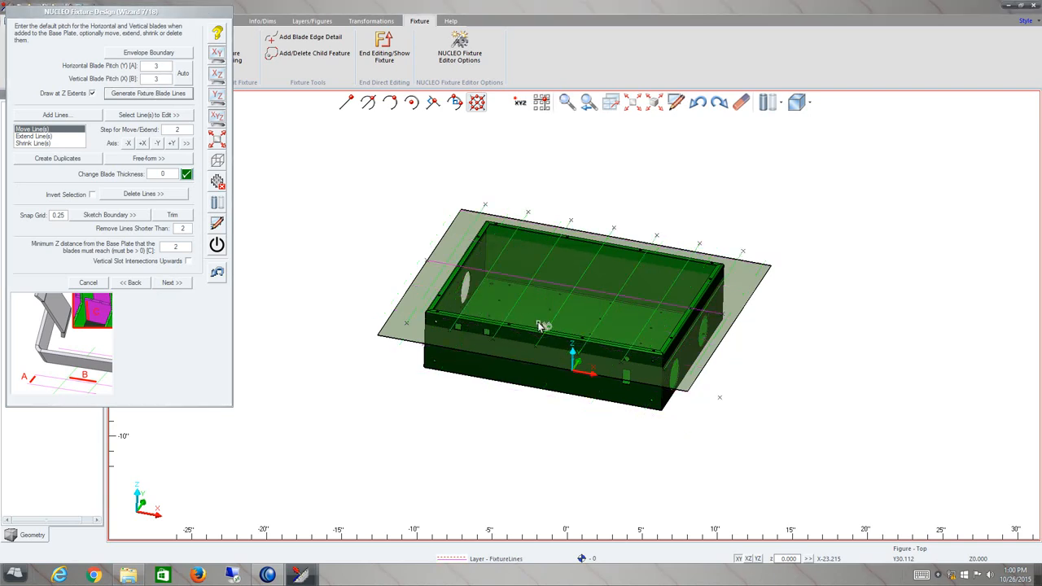
middle_click_drag(604, 296, 579, 304)
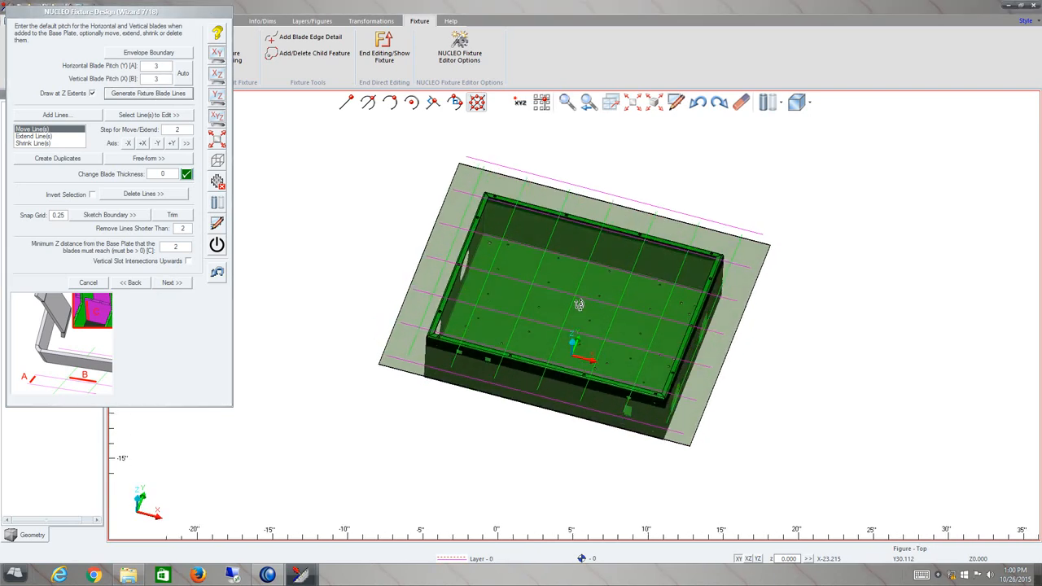
left_click(56, 115)
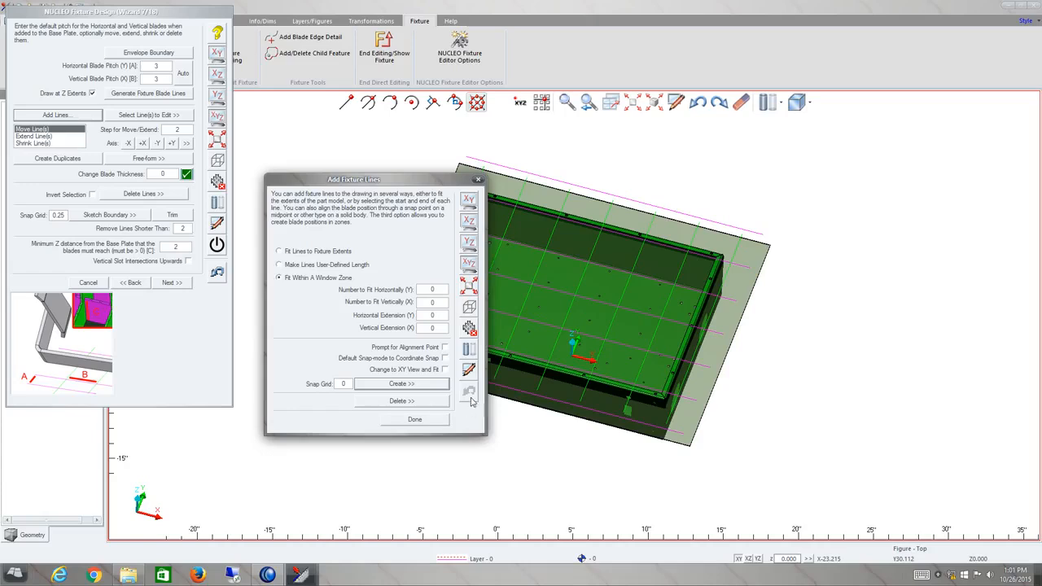
left_click(430, 424)
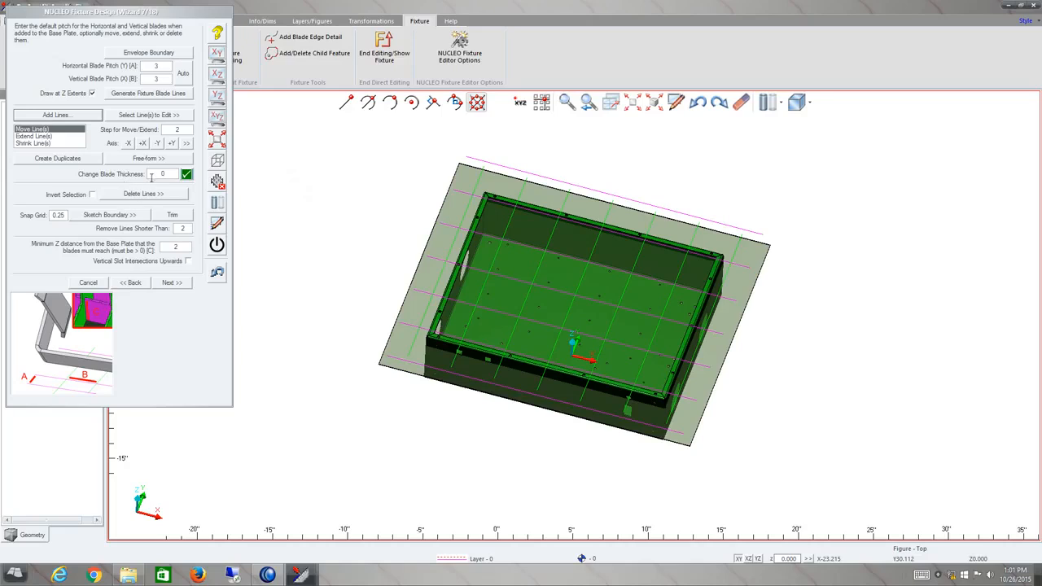
left_click(158, 175)
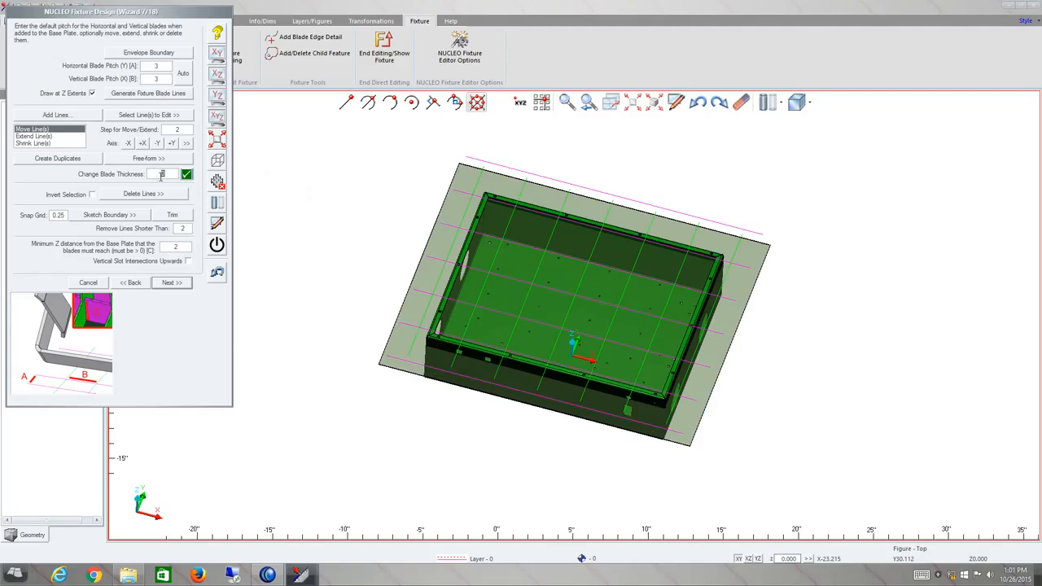
In top view, move the uppermost horizontal blade line twice along −Y with a 5 move step.
left_click(217, 55)
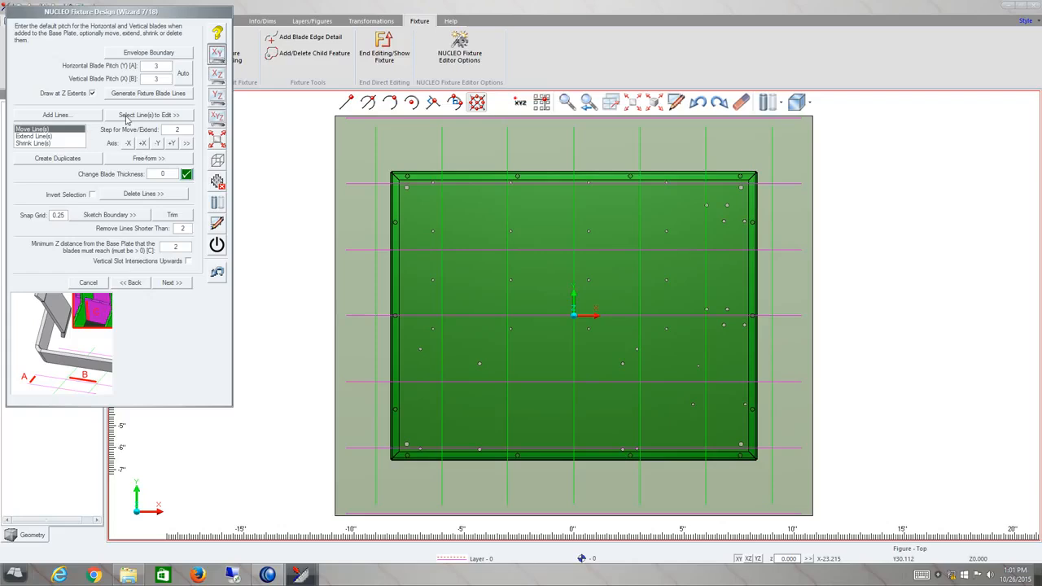
left_click(126, 119)
left_click(386, 119)
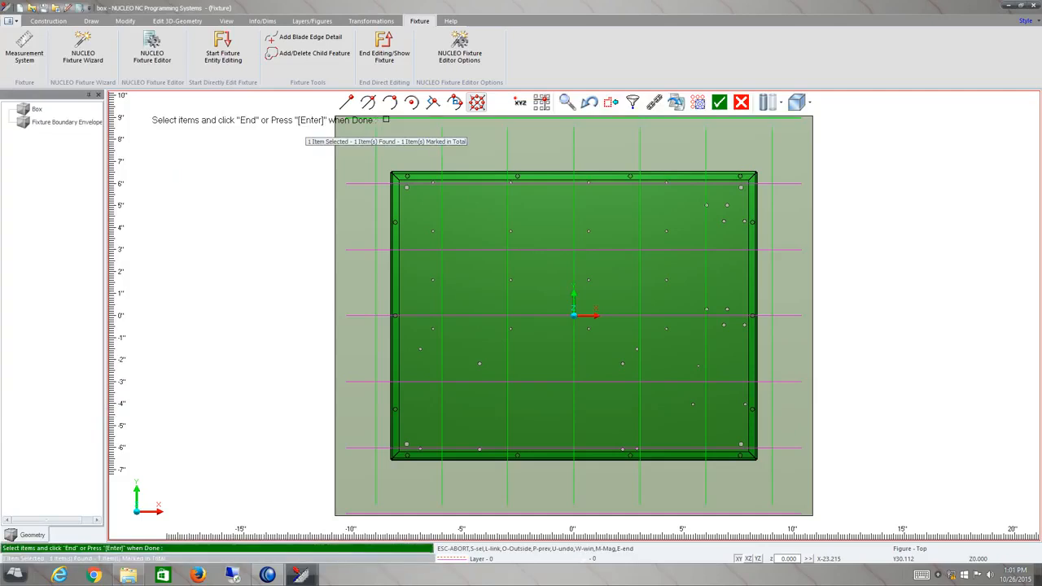
key("Return")
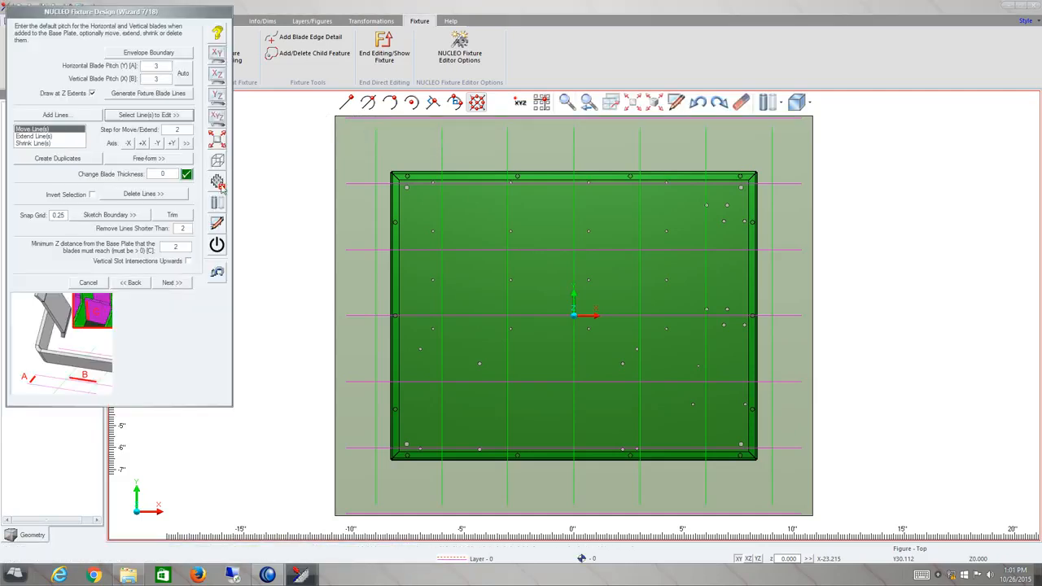
left_click_drag(188, 131, 144, 136)
type("5")
left_click(158, 144)
left_click(158, 144)
Move the bottom horizontal blade line twice along +Y by the 5 step.
left_click(148, 115)
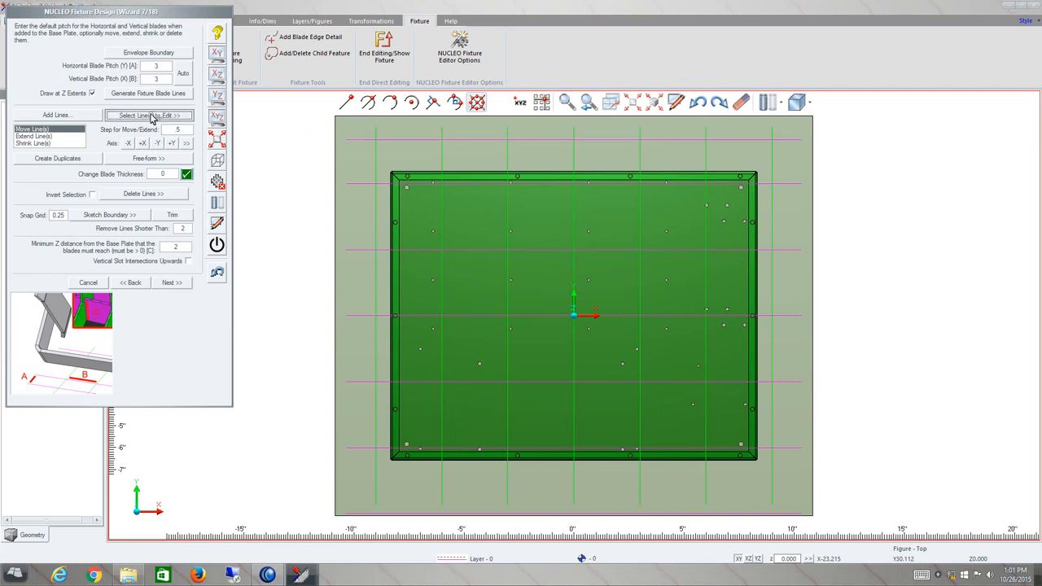
left_click(429, 495)
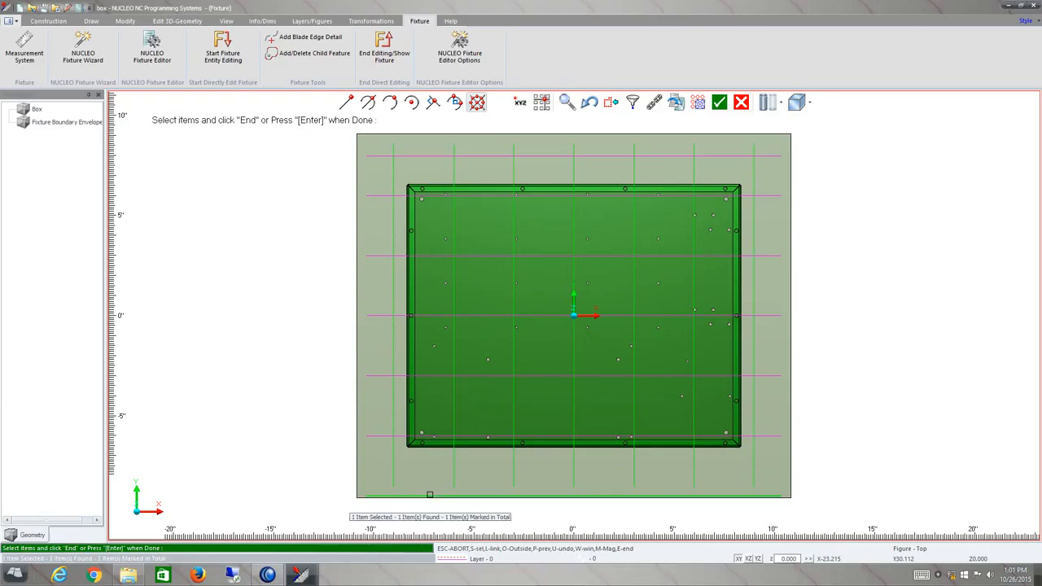
key("Return")
left_click(173, 143)
left_click(173, 144)
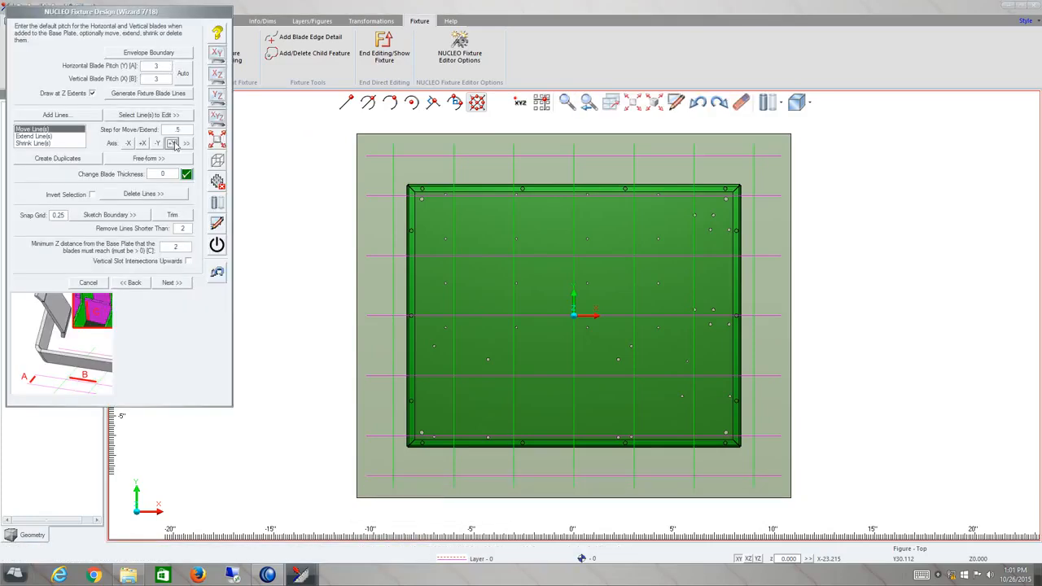
Move the leftmost vertical blade line once along −X by the 5 step.
left_click(143, 116)
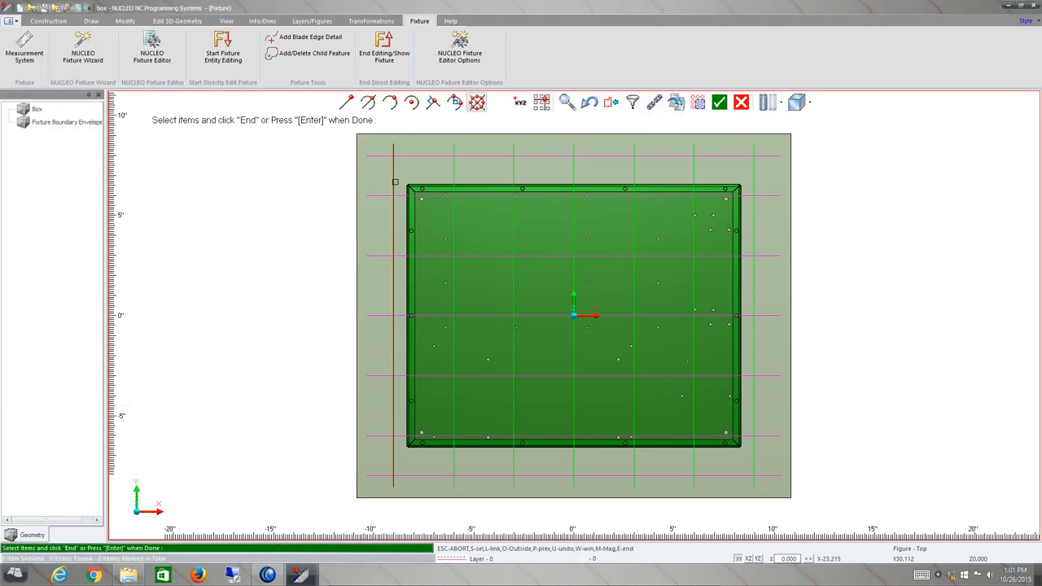
left_click(393, 181)
key("Return")
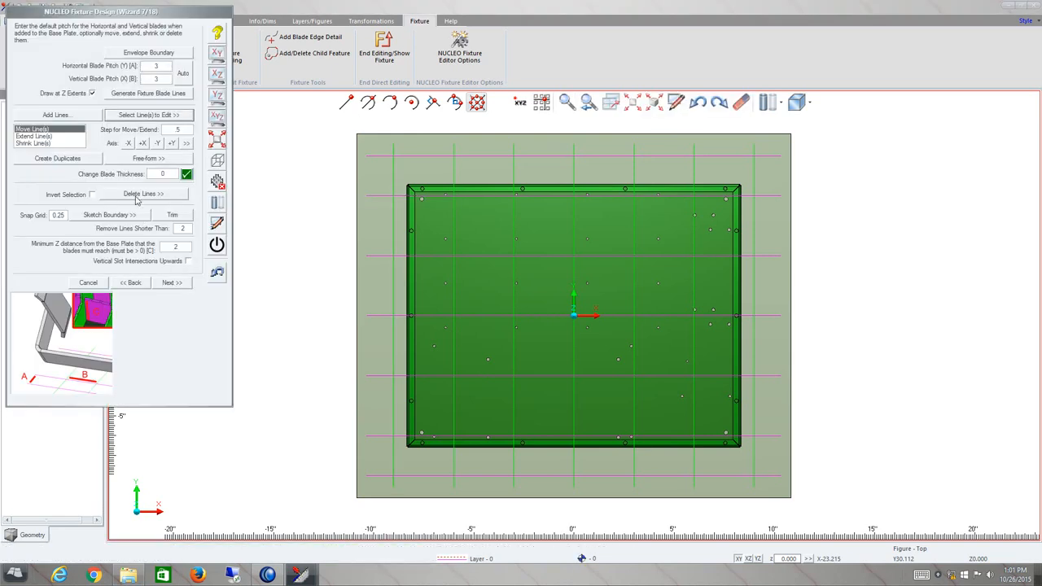
left_click(129, 144)
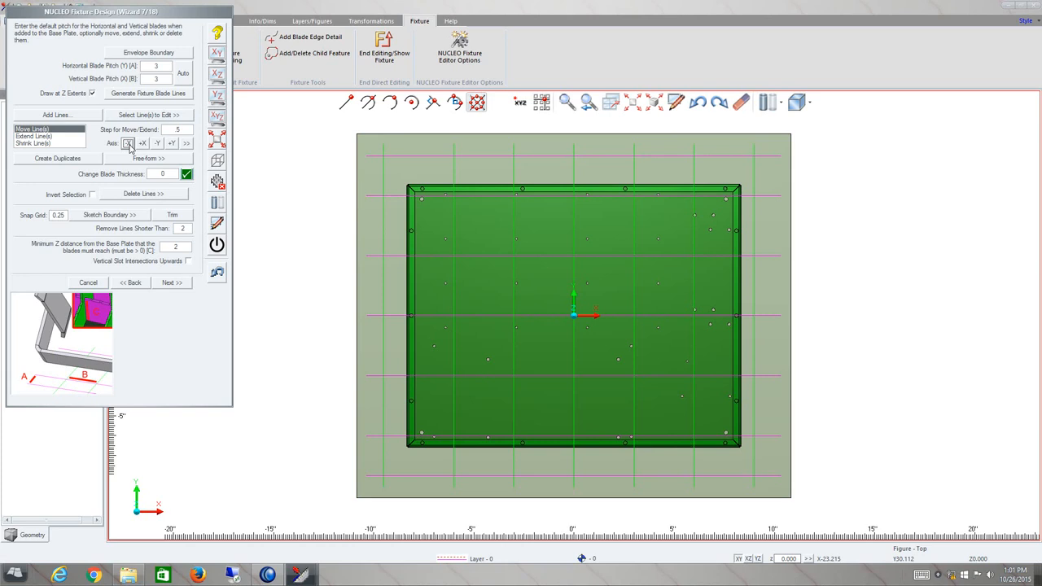
Move the rightmost vertical blade line once along +X by the 5 step.
left_click(166, 115)
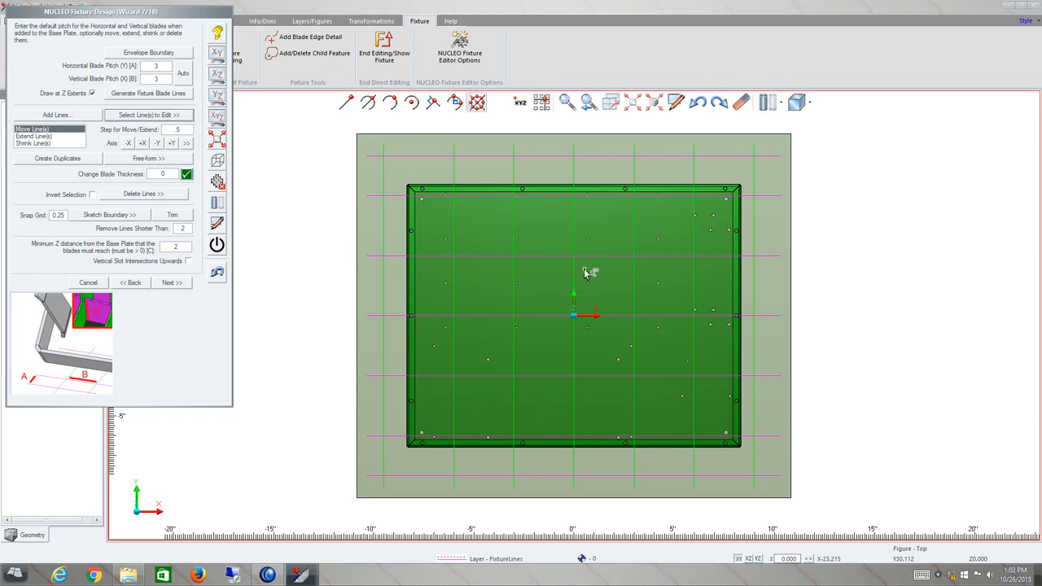
left_click(754, 265)
key("Return")
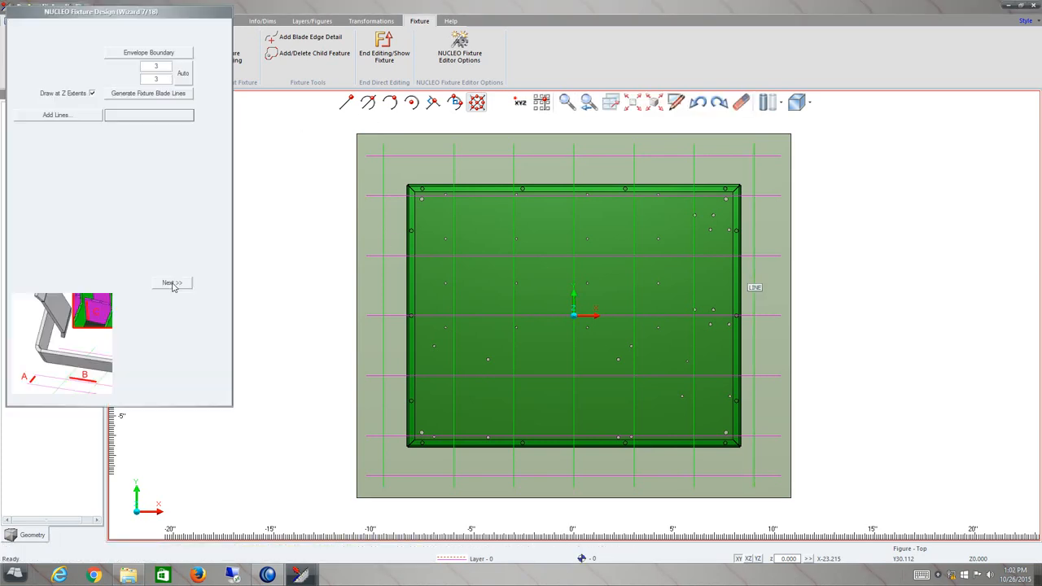
left_click(141, 143)
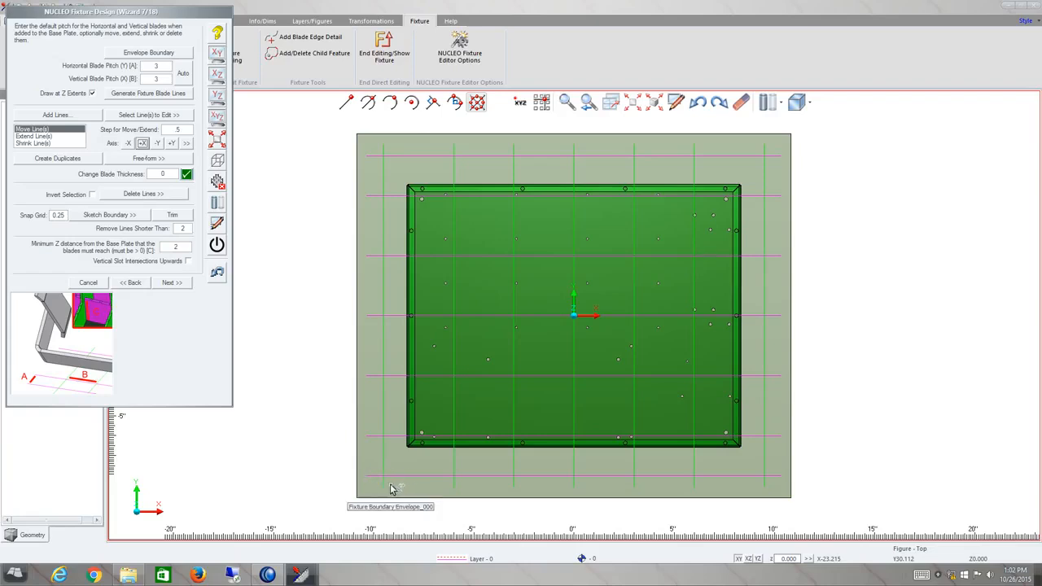
Shrink the window-selected blade lines by a step of 2 along −X, +X, −Y and +Y.
left_click(55, 143)
left_click(146, 117)
left_click(383, 160)
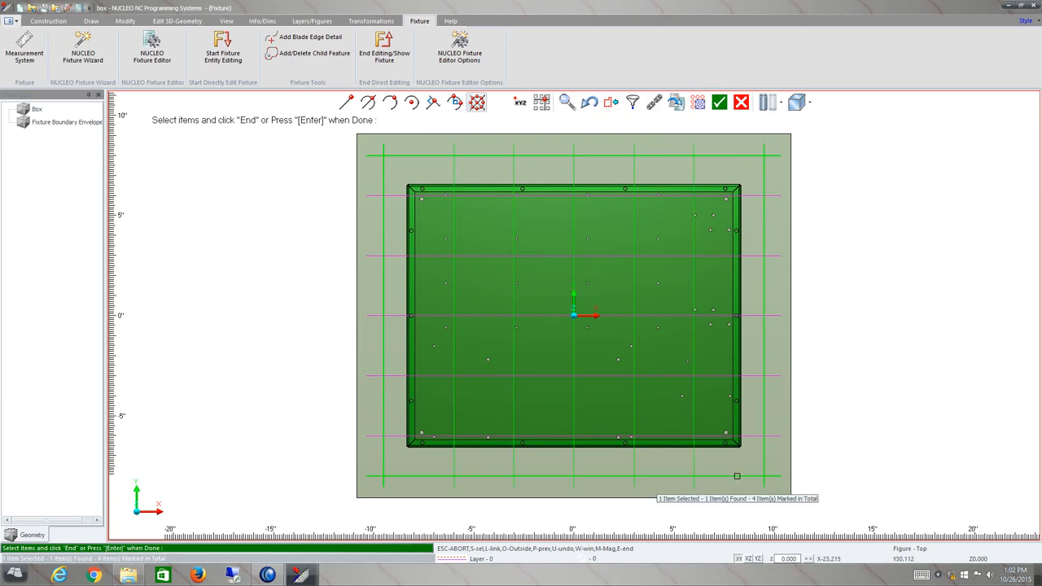
key("Return")
double_click(177, 129)
type("2")
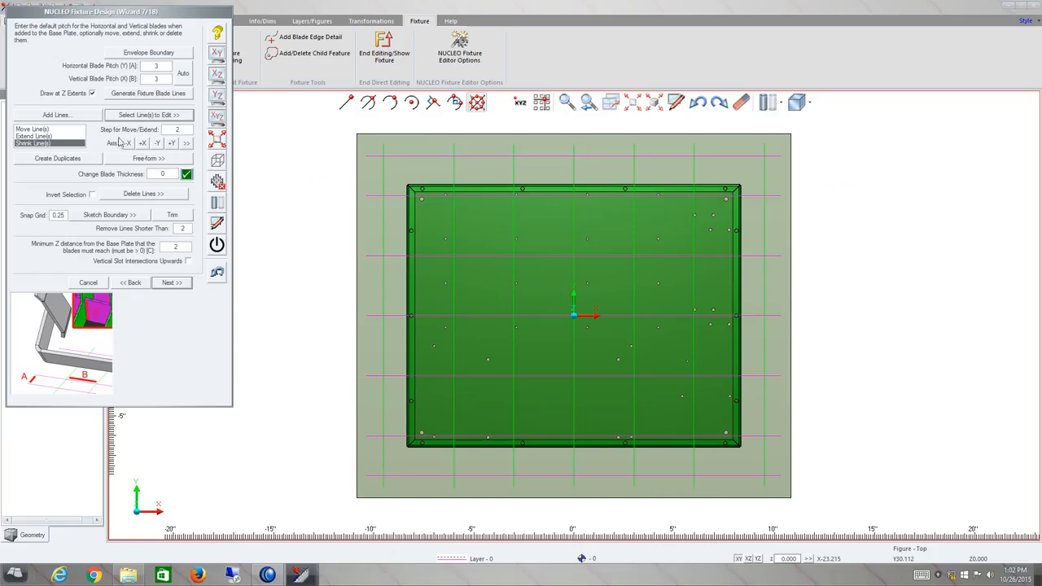
left_click(128, 143)
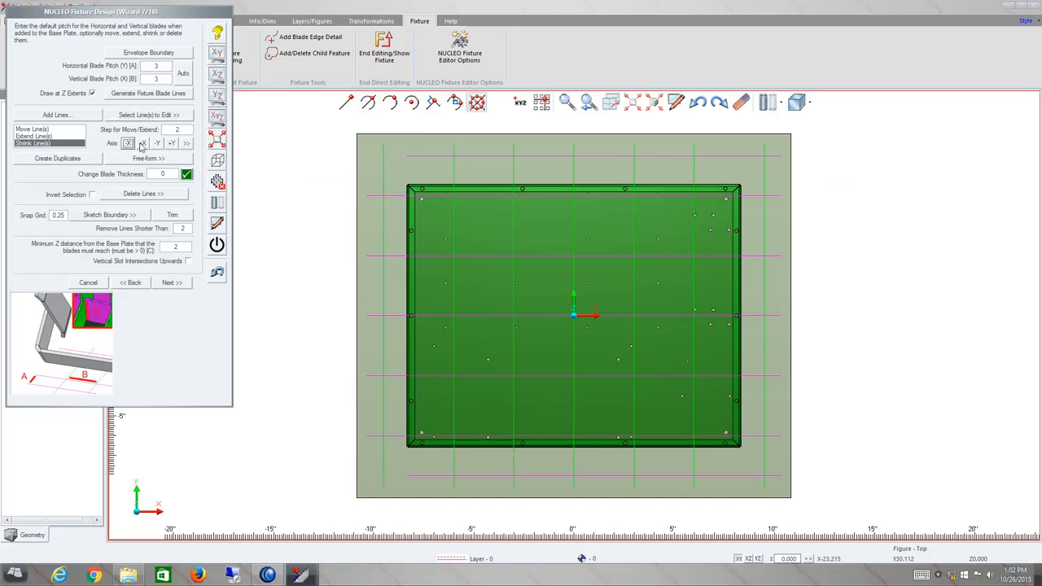
left_click(142, 143)
left_click(157, 143)
left_click(171, 143)
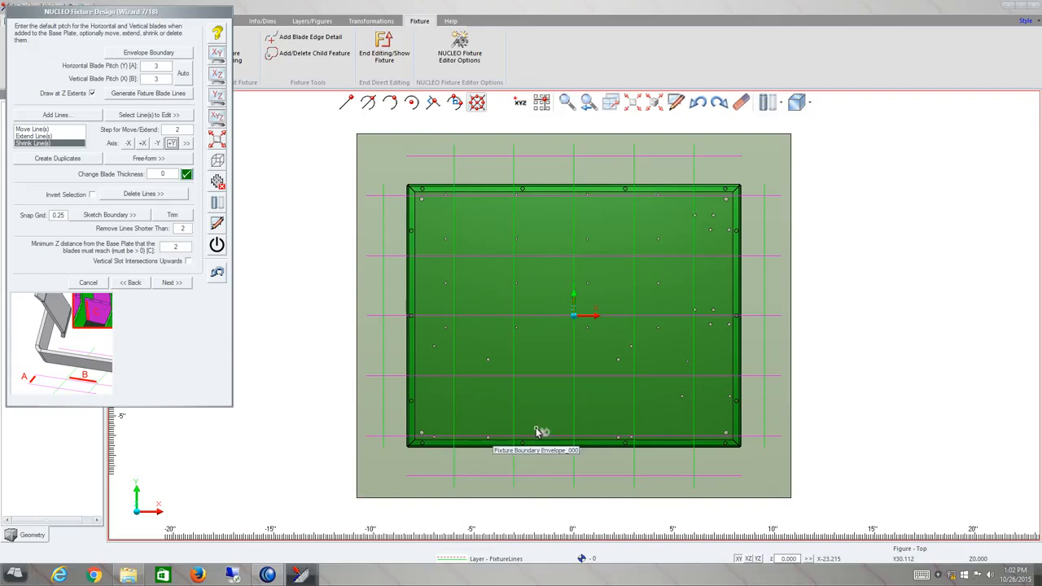
Keep the minimum Z distance of 2 and advance to the blade tab page.
middle_click_drag(566, 388, 540, 326)
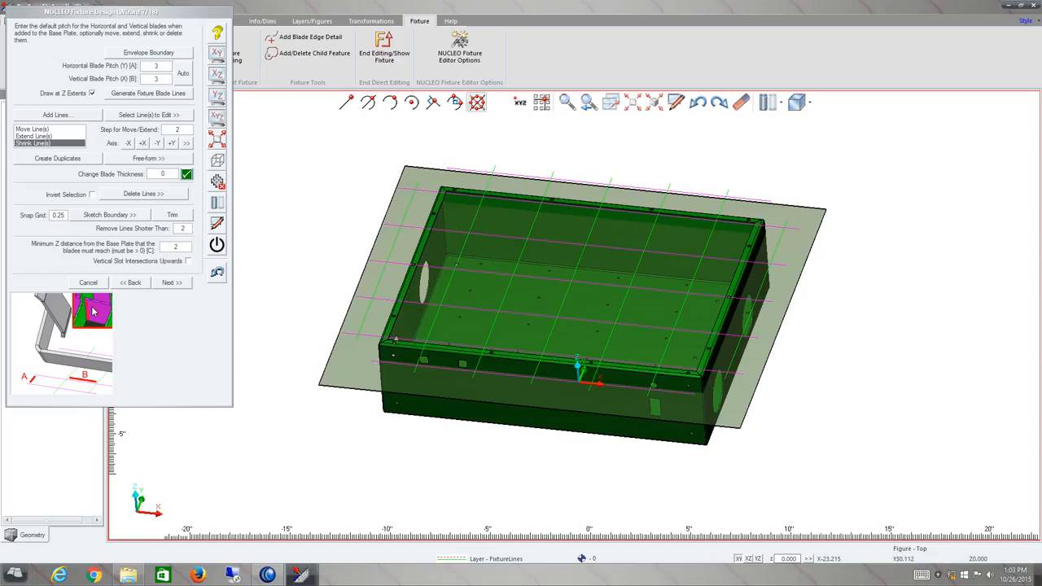
left_click_drag(180, 247, 137, 247)
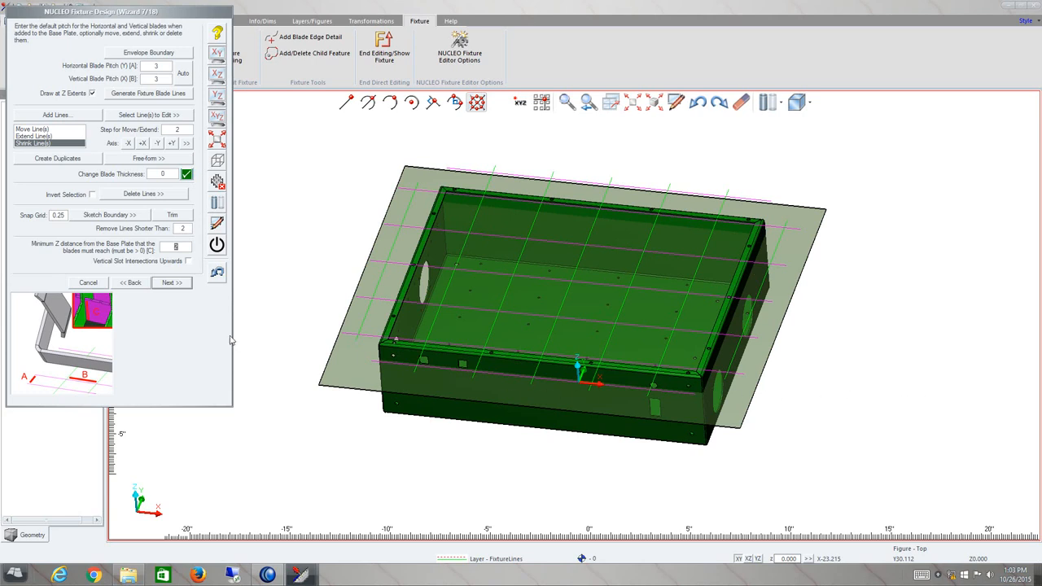
middle_click_drag(579, 277, 577, 327)
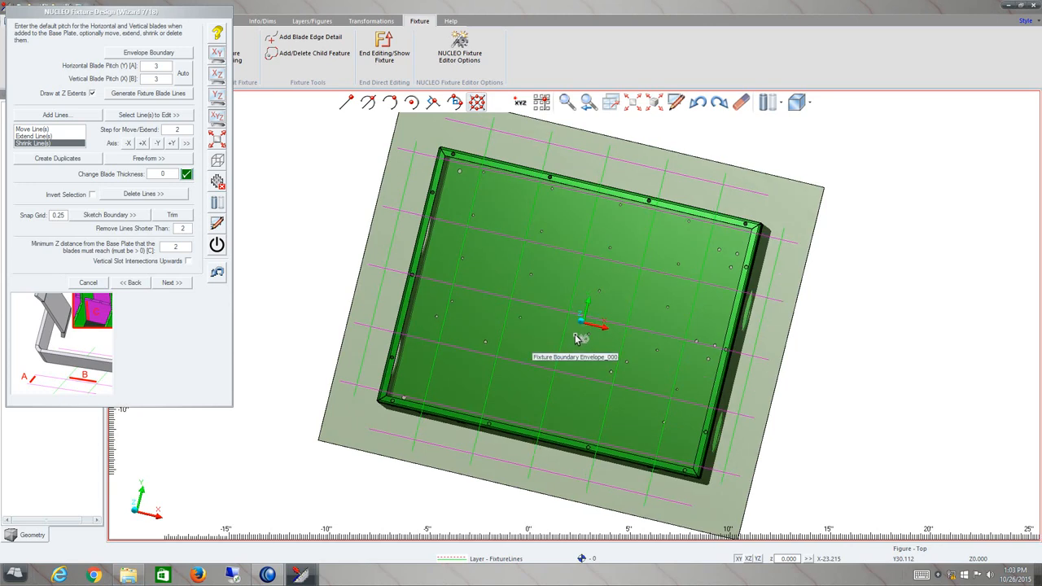
left_click(171, 282)
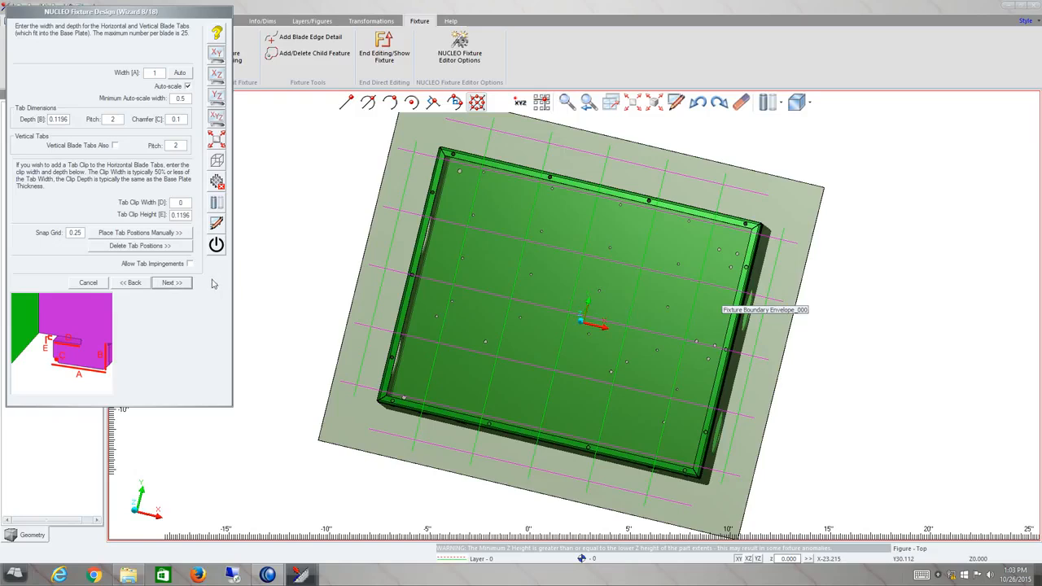
Set the horizontal blade tab width to 1.5.
left_click(180, 72)
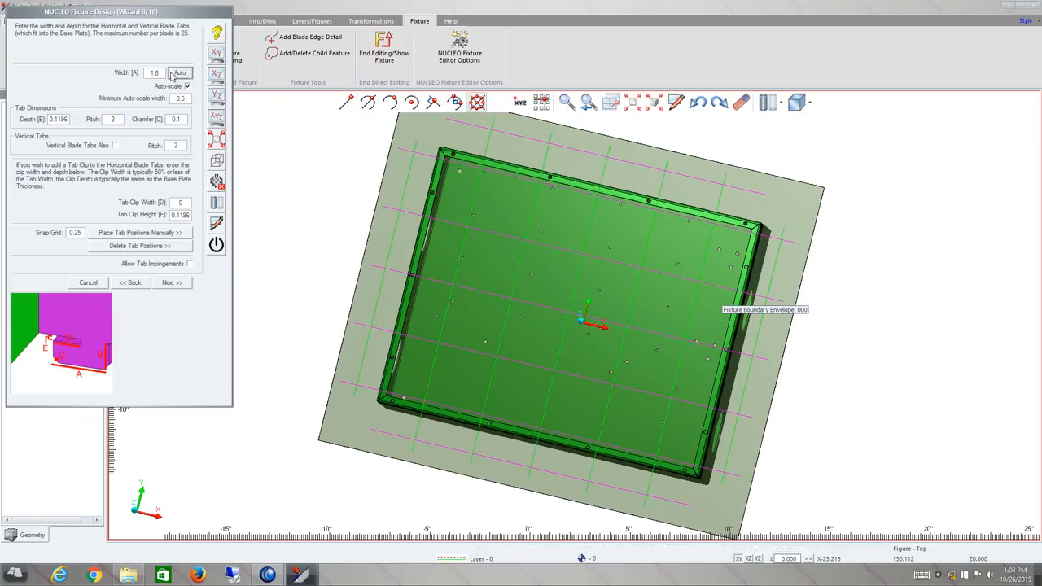
left_click_drag(162, 73, 135, 76)
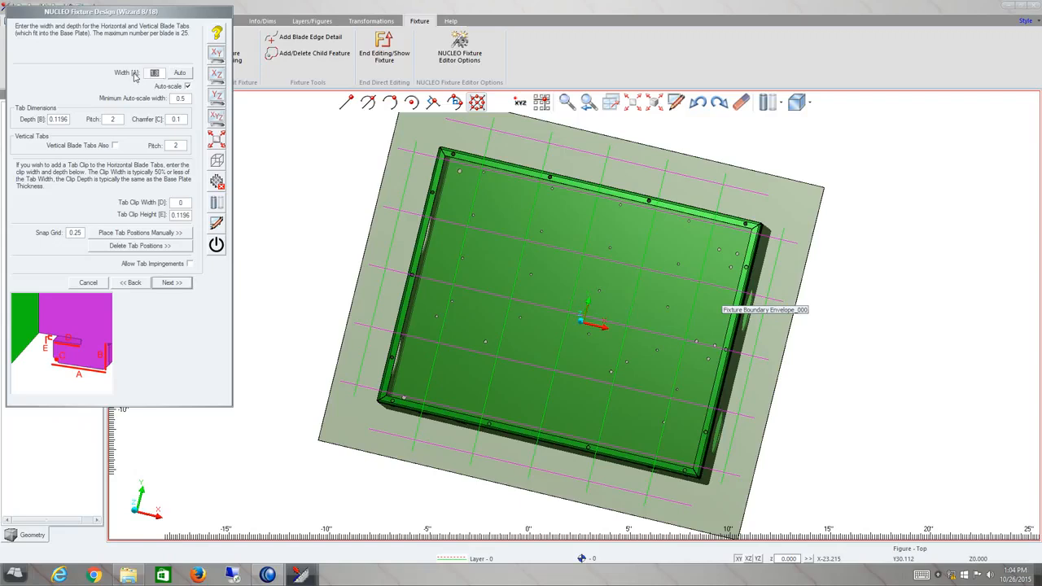
type("1.5")
Set the tab clip width to 5 and the tab depth to 25, then continue to the clamp page.
left_click(182, 203)
type("5")
key("Tab")
double_click(65, 120)
type("25")
left_click(173, 283)
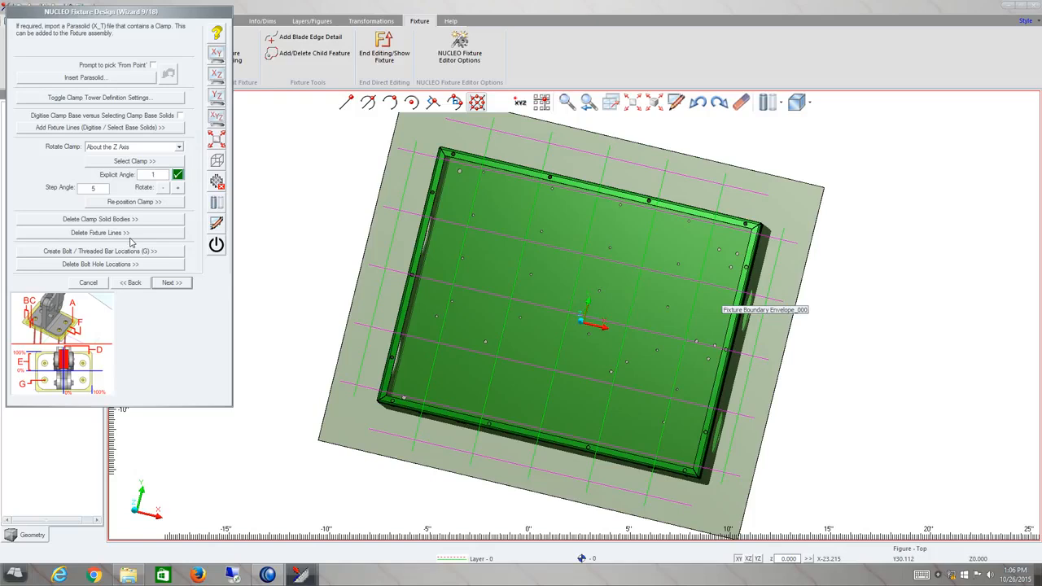
Skip the clamp, bridge feature and weld position pages without changes.
left_click(171, 284)
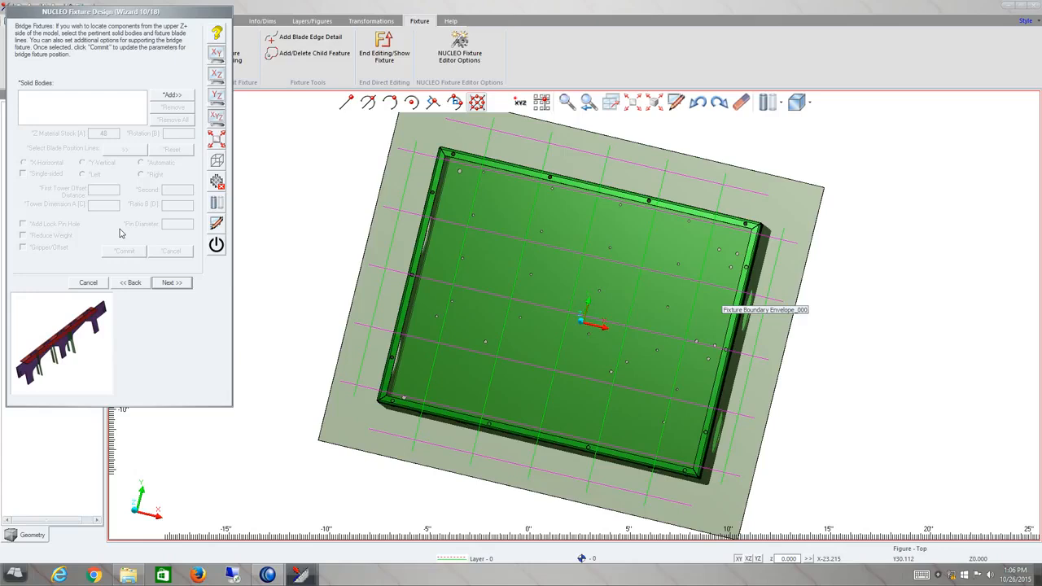
left_click(172, 283)
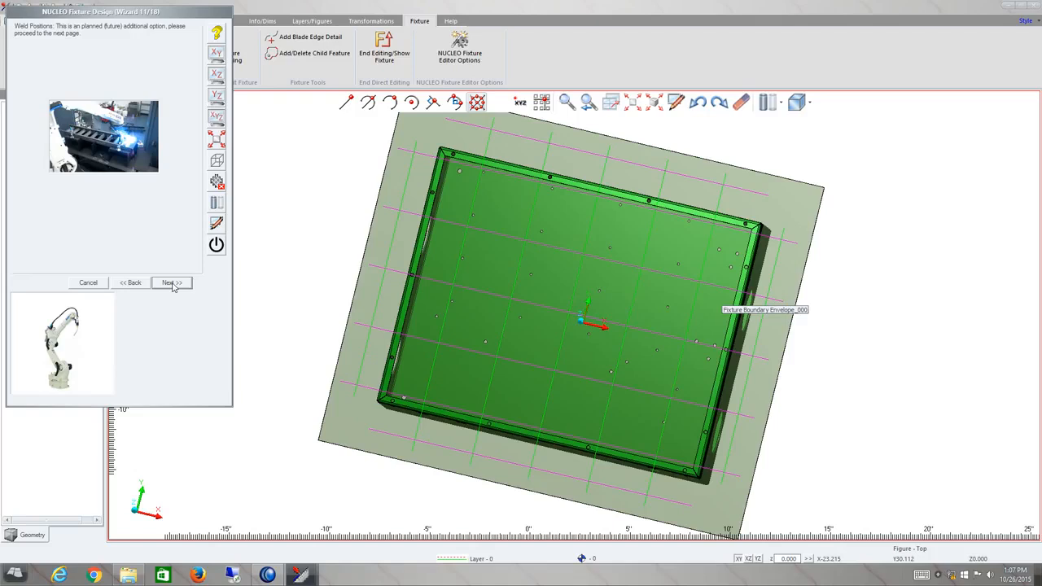
left_click(171, 283)
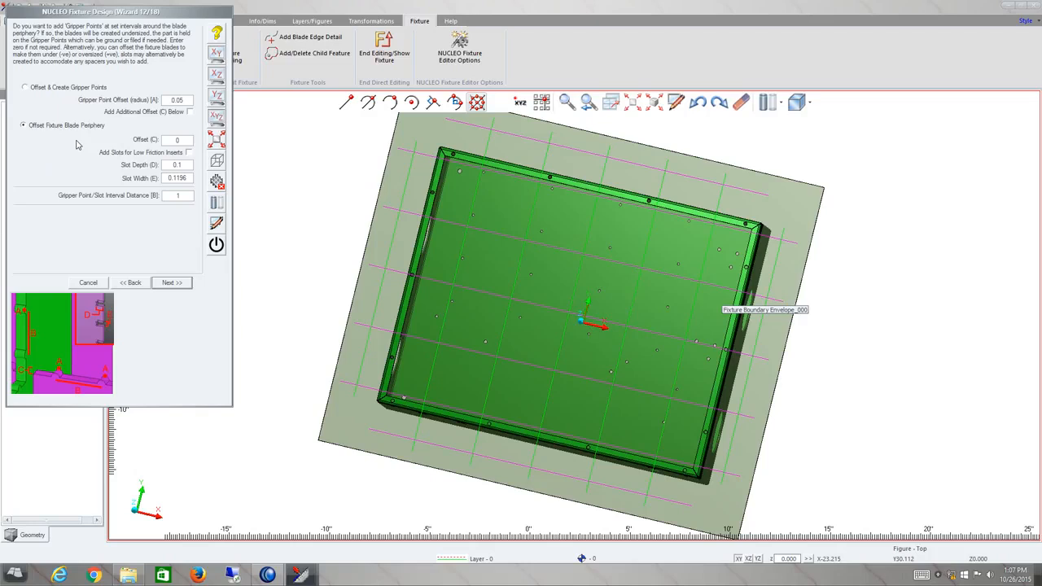
Choose Offset & Create Gripper Points on the gripper page and continue.
left_click(63, 89)
left_click(171, 282)
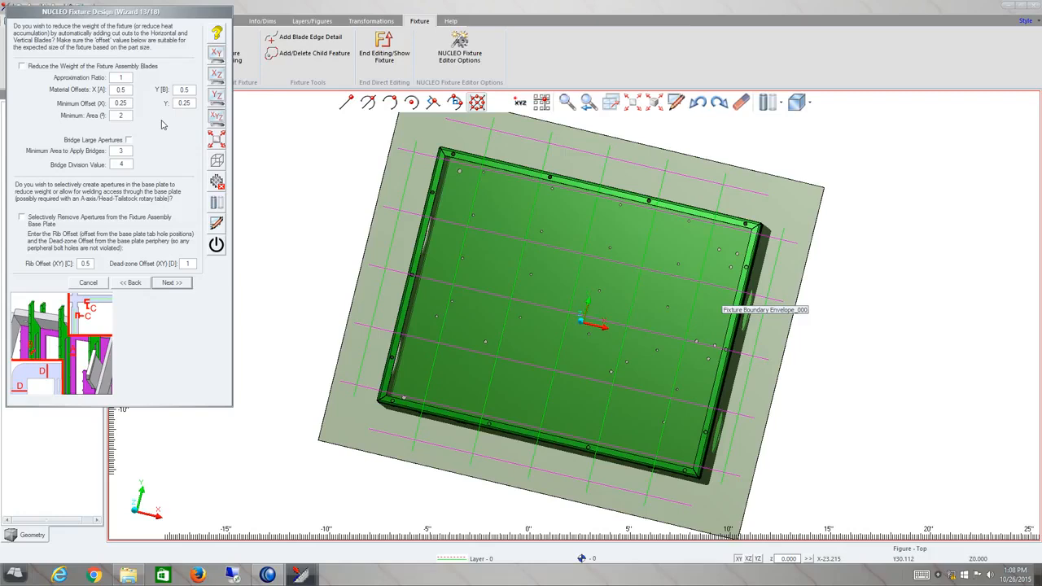
Keep the default weight-reduction, corner relief and pin tower settings, advancing to the bolt hole page.
left_click(171, 283)
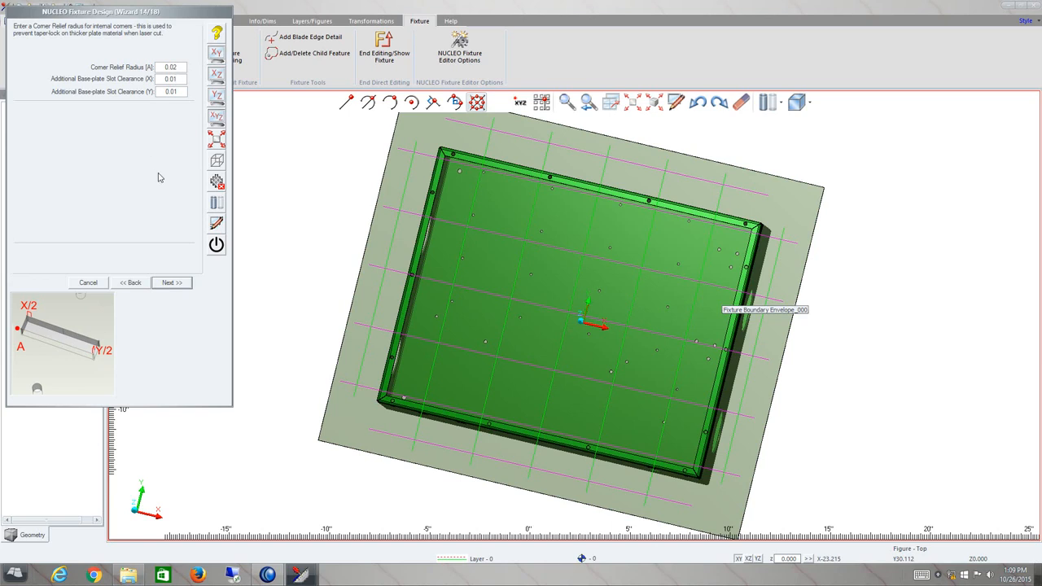
left_click(174, 285)
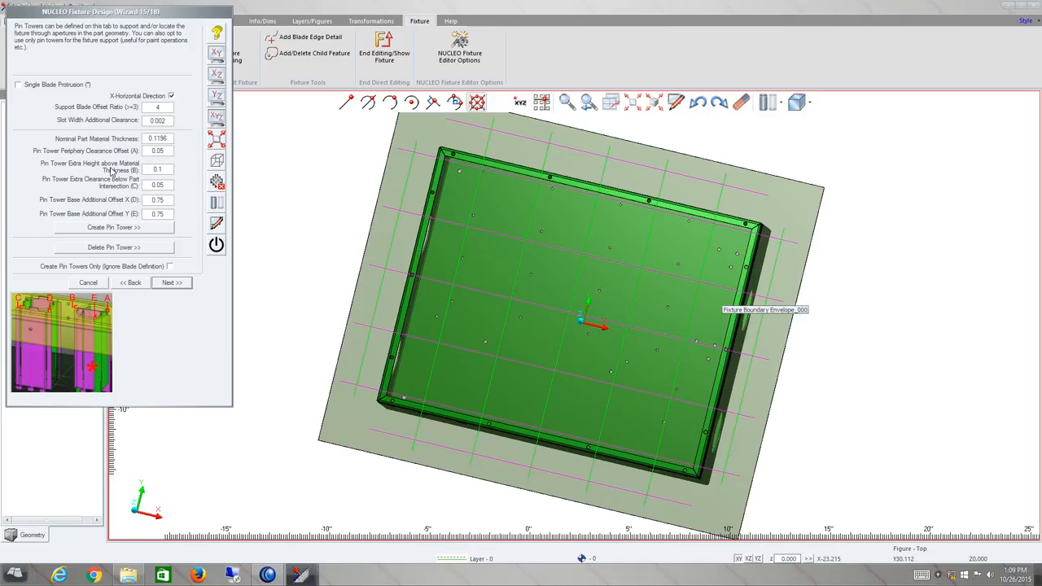
left_click(164, 284)
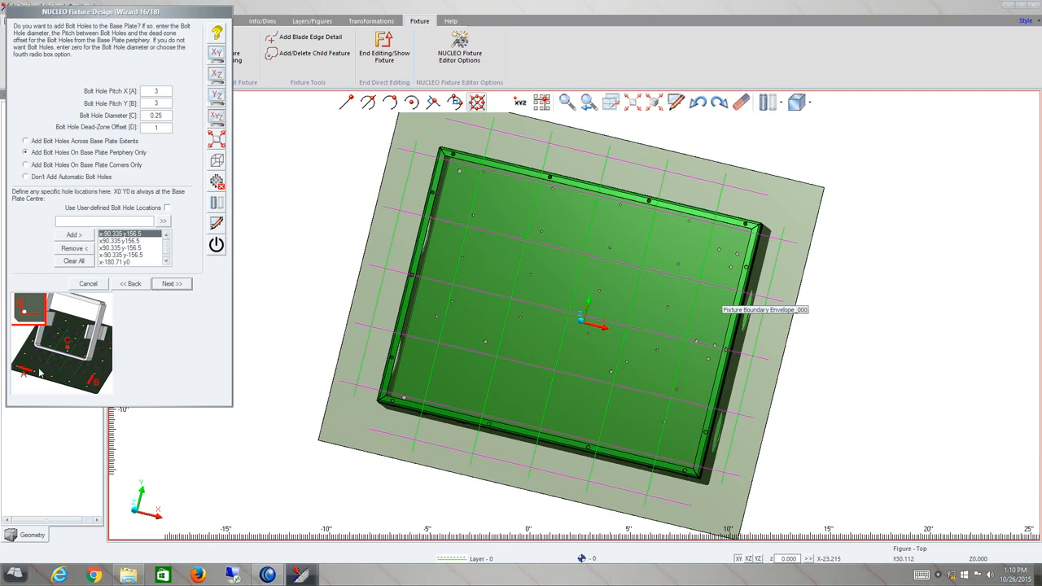
Keep the bolt hole settings, continue to the creation-method page, and toggle the advanced geometric settings open and closed.
left_click(163, 103)
left_click(172, 284)
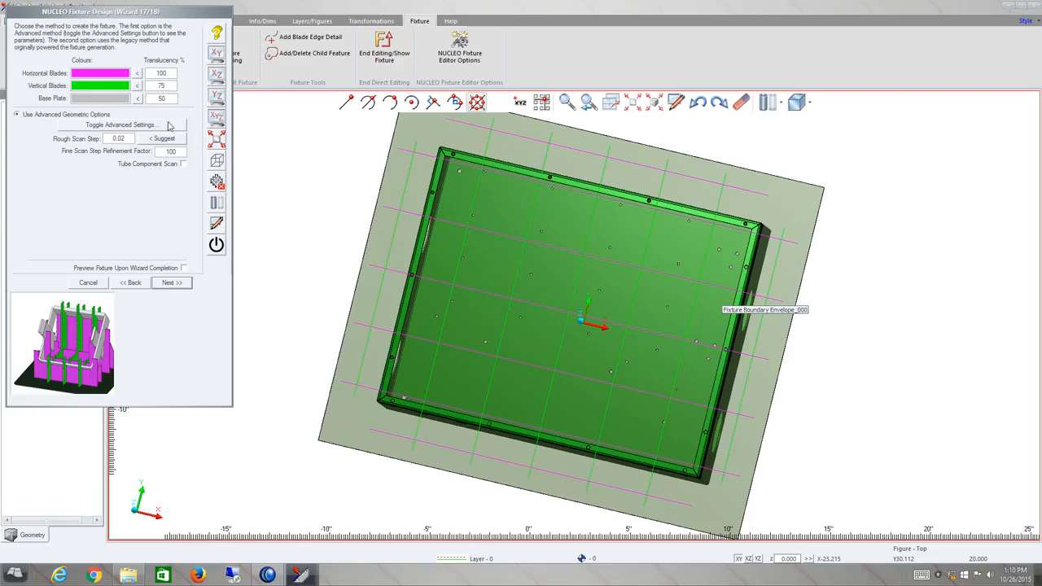
left_click(137, 125)
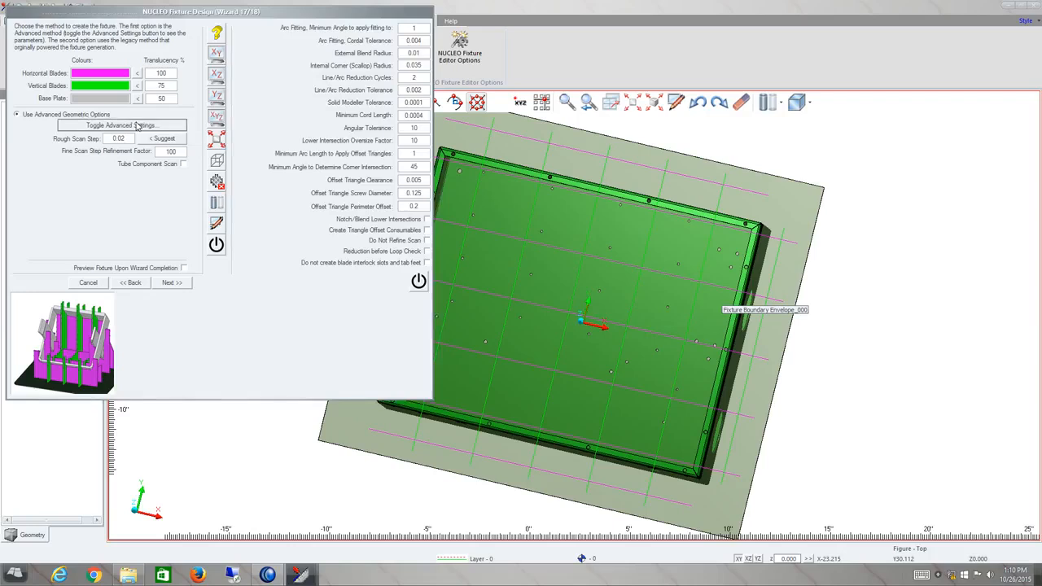
left_click(136, 124)
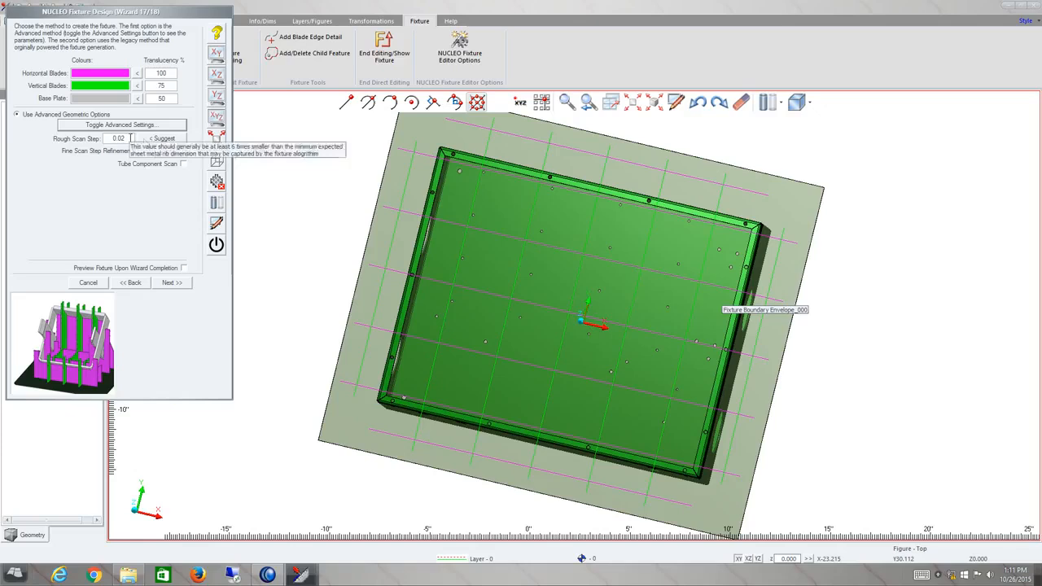
Keep the suggested rough scan step and finish the wizard from the annotation page.
left_click_drag(130, 138, 115, 138)
left_click_drag(177, 152, 96, 139)
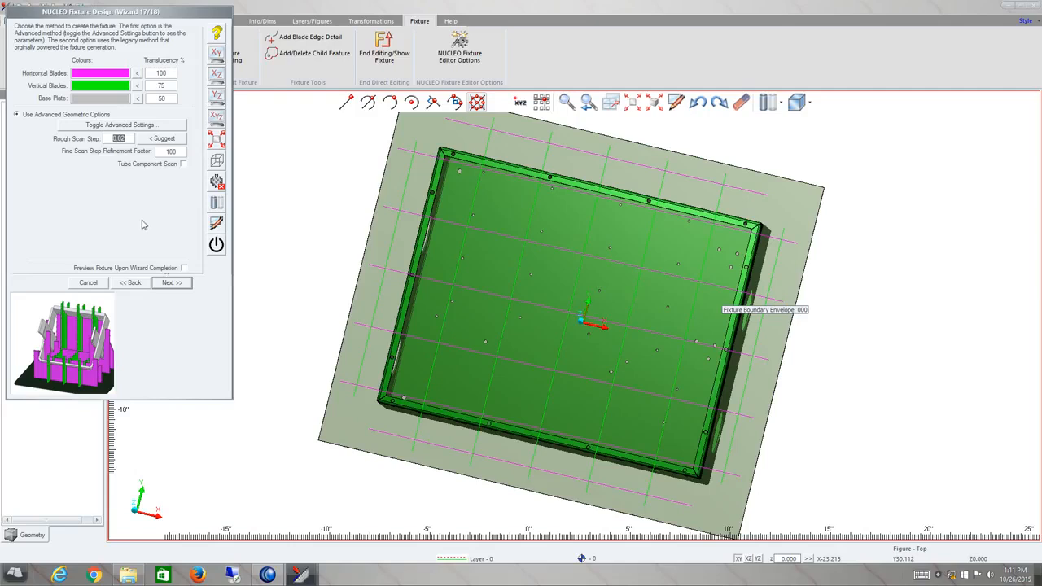
left_click(165, 285)
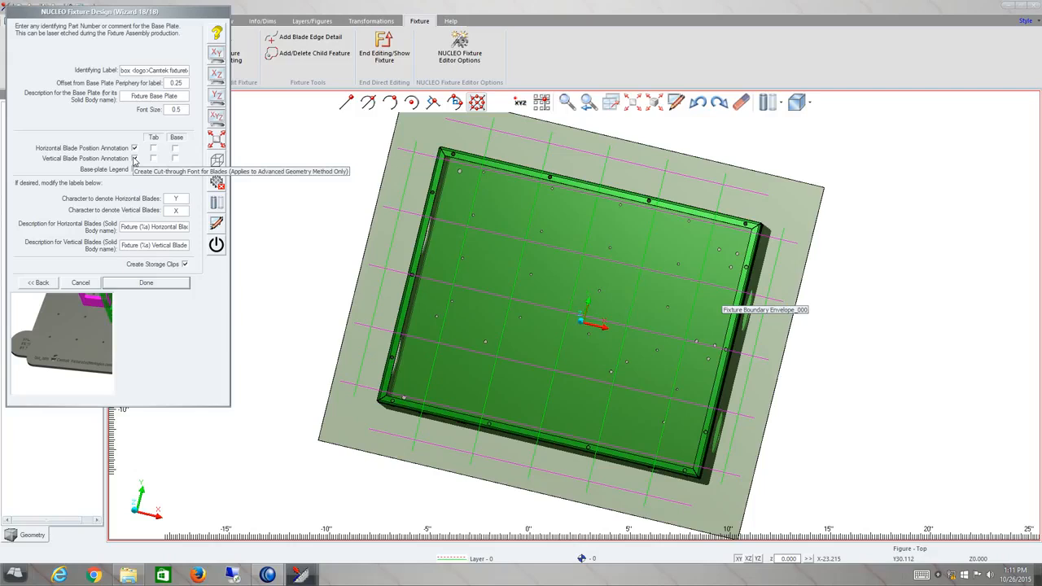
left_click(152, 284)
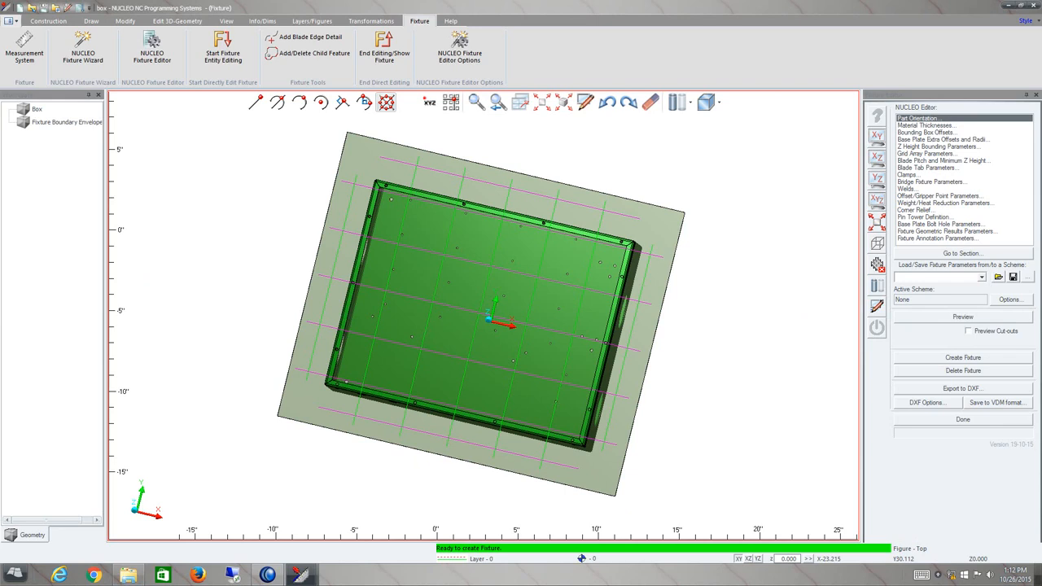
Preview and generate the fixture, dismissing the completion message.
left_click(964, 318)
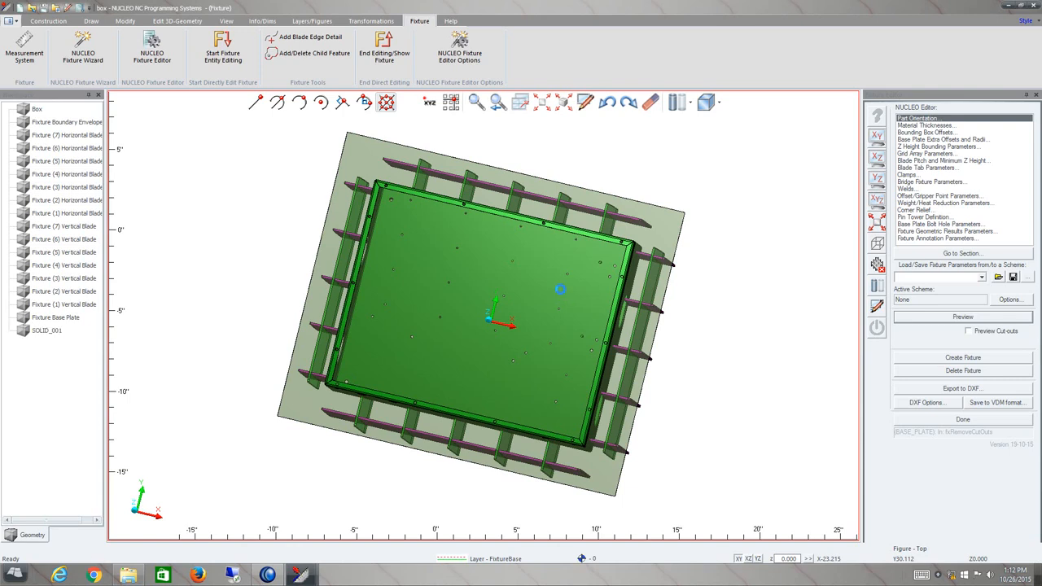
key("Return")
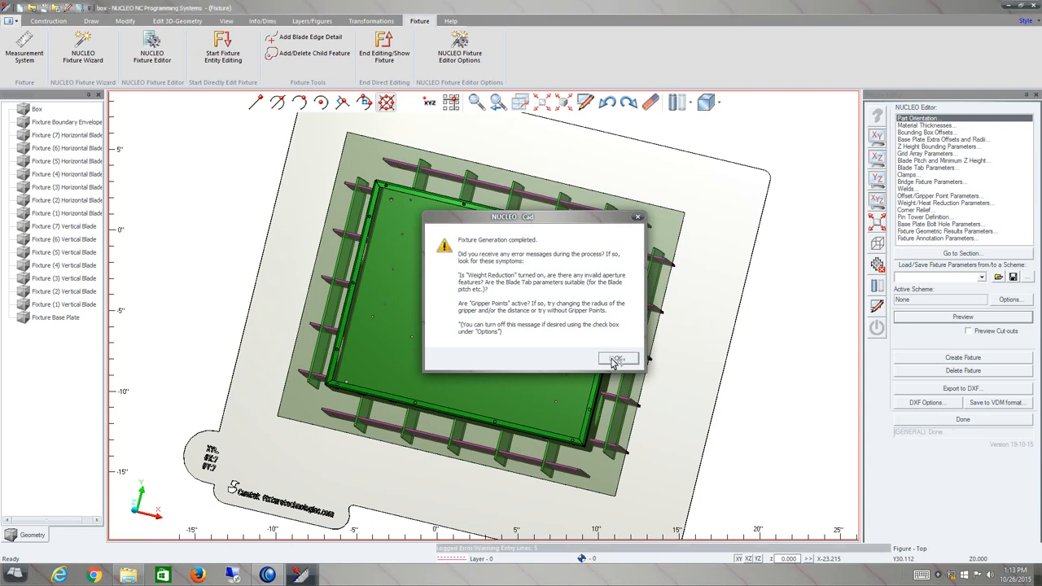
left_click(617, 359)
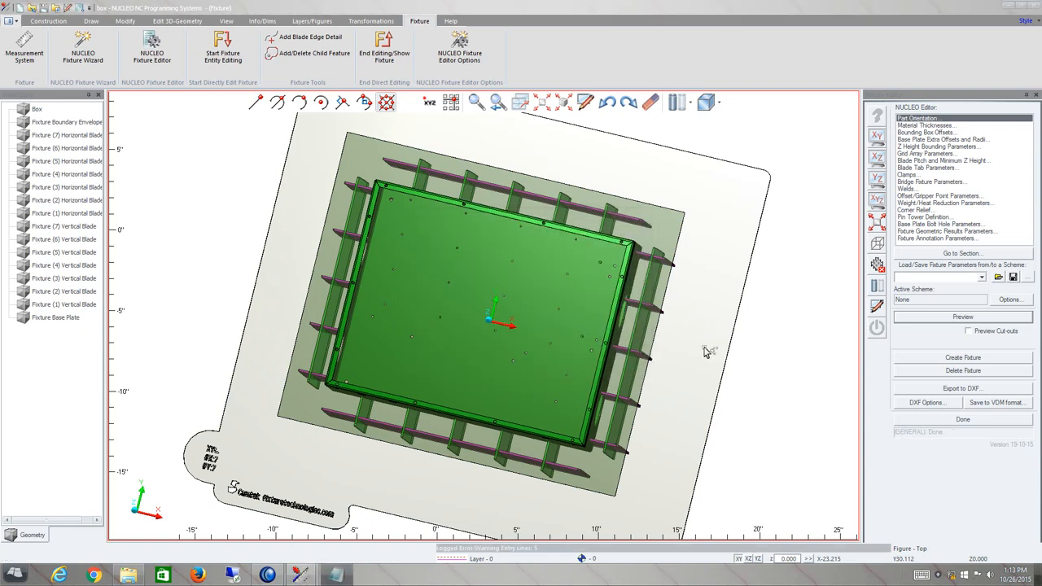
Open the fixture editor options and close them without changes.
left_click(1009, 300)
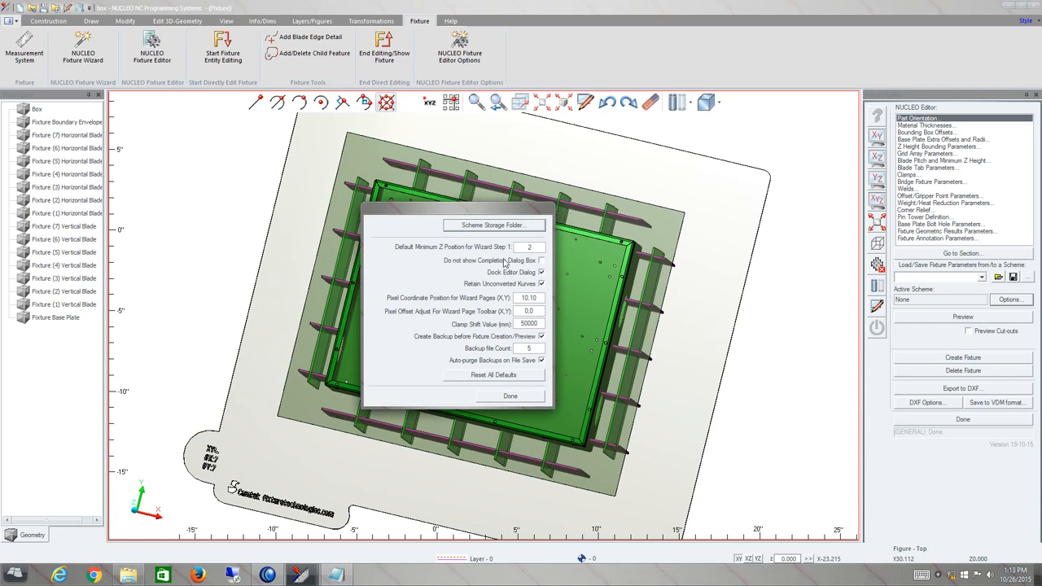
left_click(508, 397)
Hide the part and inspect the fixture blades from front, side and isometric views.
middle_click_drag(489, 383, 661, 318)
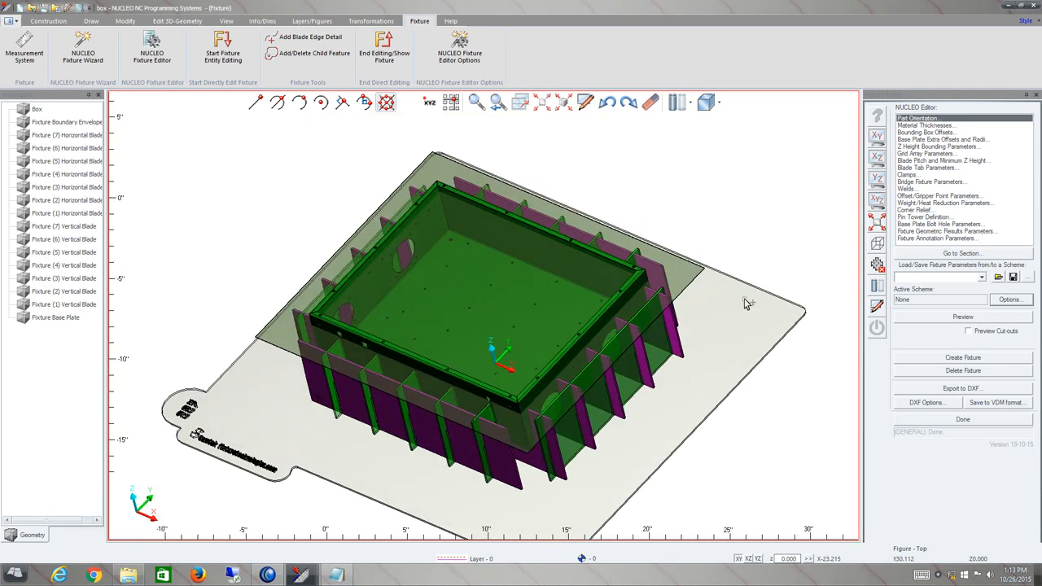
left_click(877, 286)
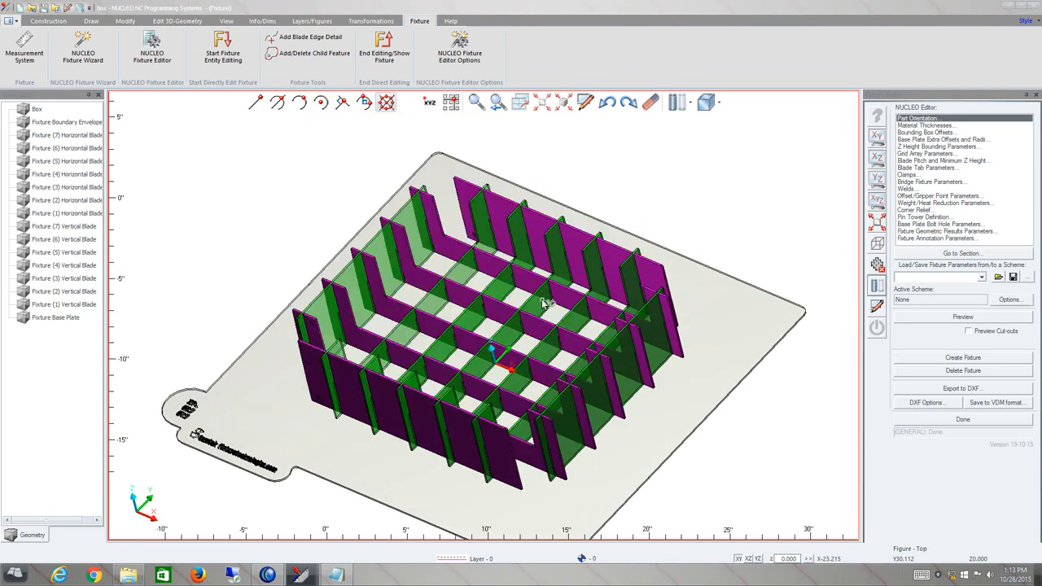
scroll(504, 303, "up", 5)
scroll(507, 306, "down", 6)
scroll(529, 334, "up", 2)
middle_click_drag(525, 332, 574, 311)
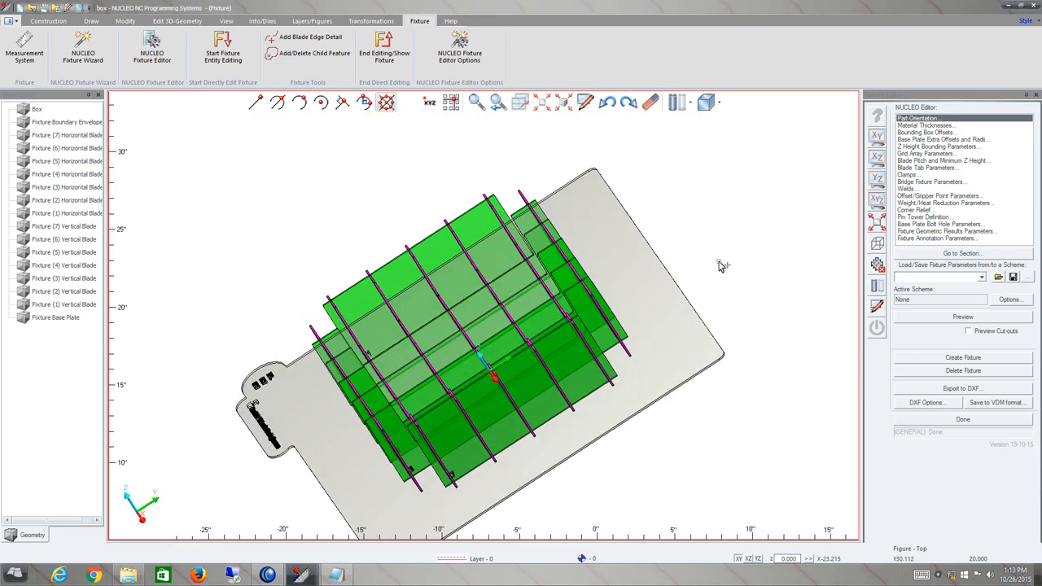
left_click(877, 178)
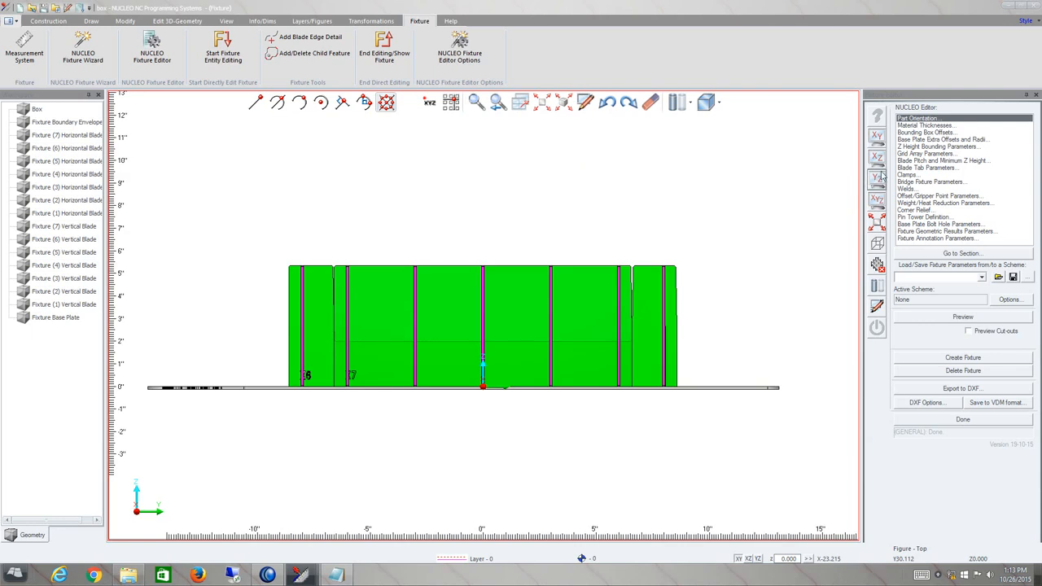
left_click(878, 160)
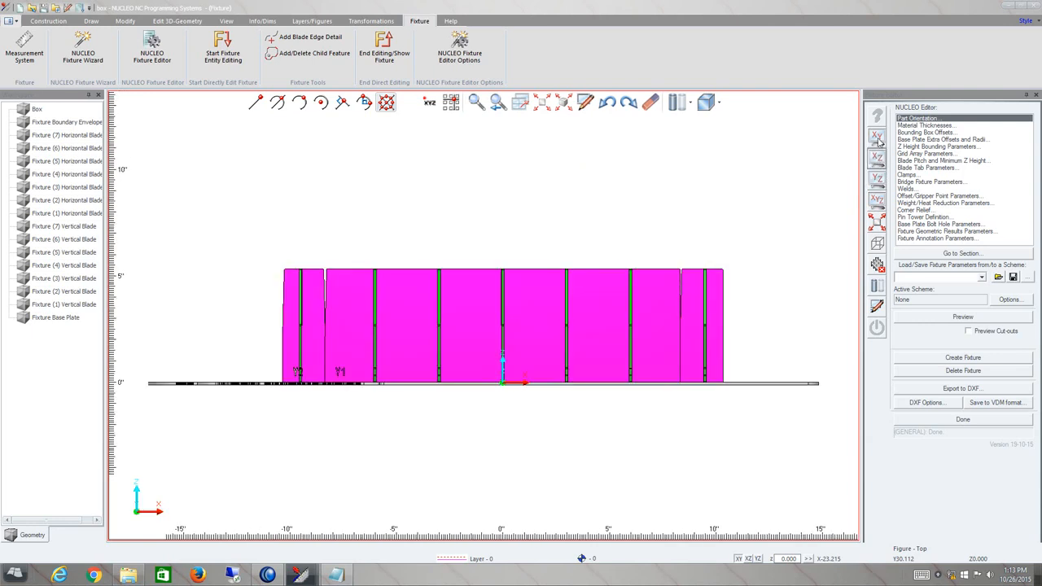
left_click(878, 200)
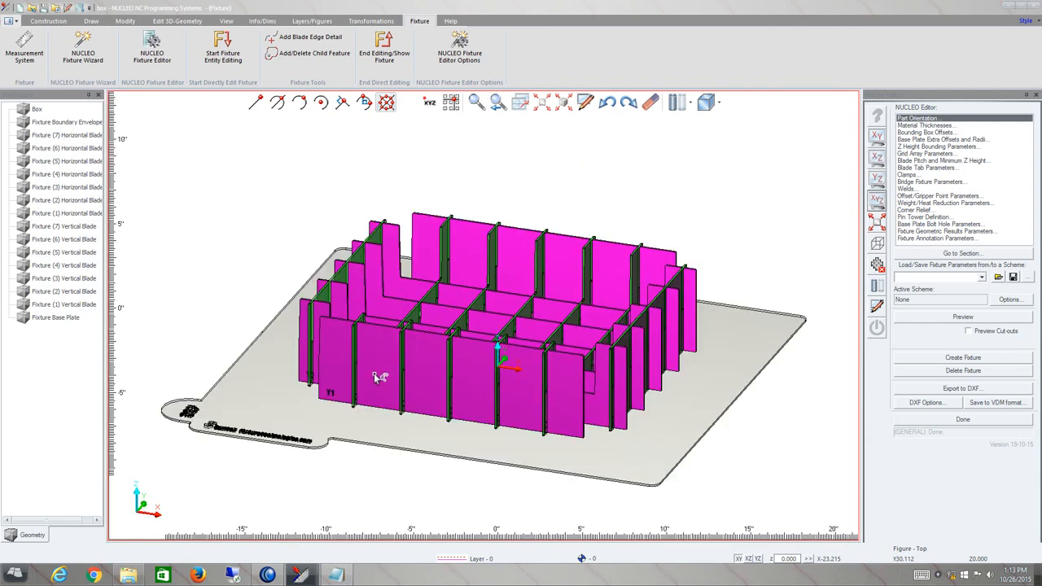
mouse_move(449, 351)
middle_mouse_down()
mouse_move(452, 343)
mouse_move(450, 354)
middle_mouse_up()
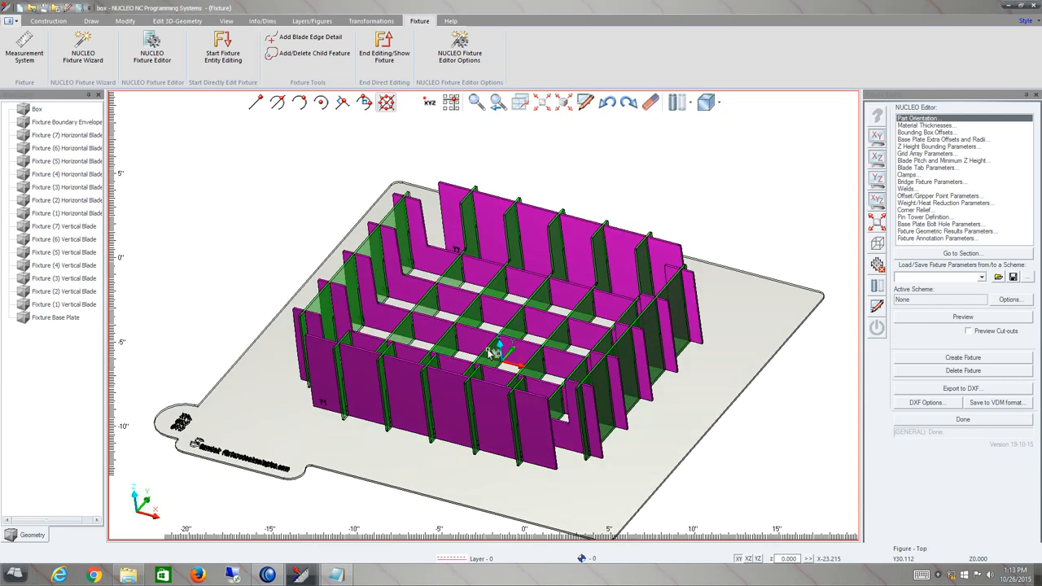
mouse_move(526, 334)
middle_mouse_down()
mouse_move(521, 310)
mouse_move(517, 317)
mouse_move(529, 312)
mouse_move(508, 325)
middle_mouse_up()
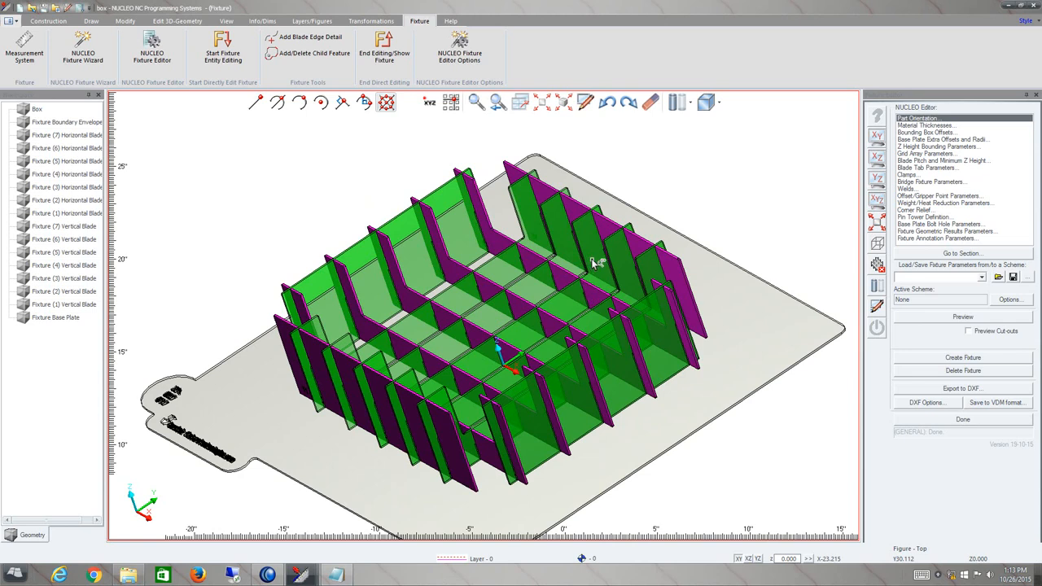
scroll(593, 263, "up", 1)
scroll(593, 262, "down", 1)
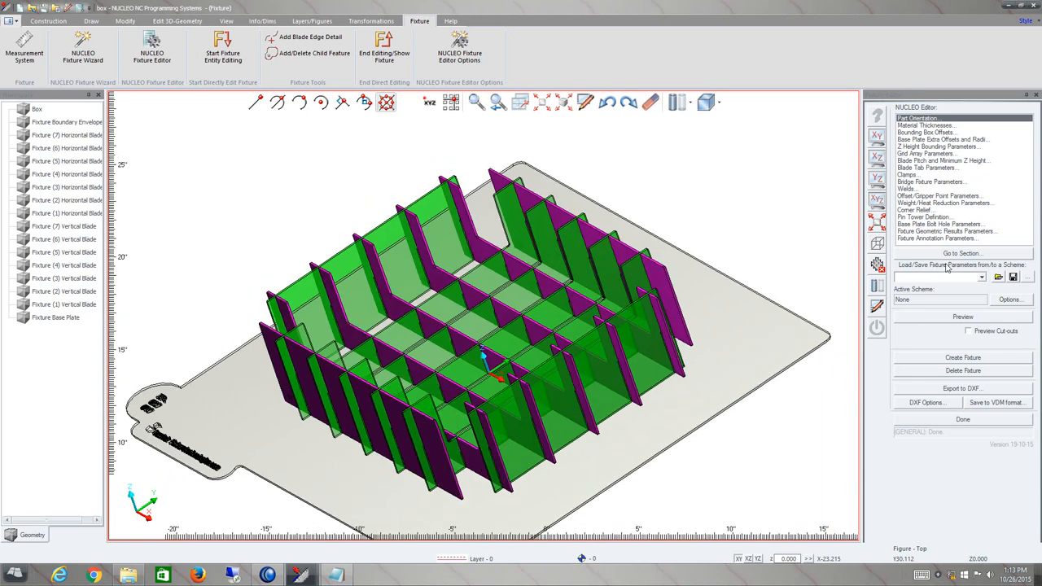
Create the final fixture, dismiss the completion message, and redisplay the part inside it.
left_click(969, 359)
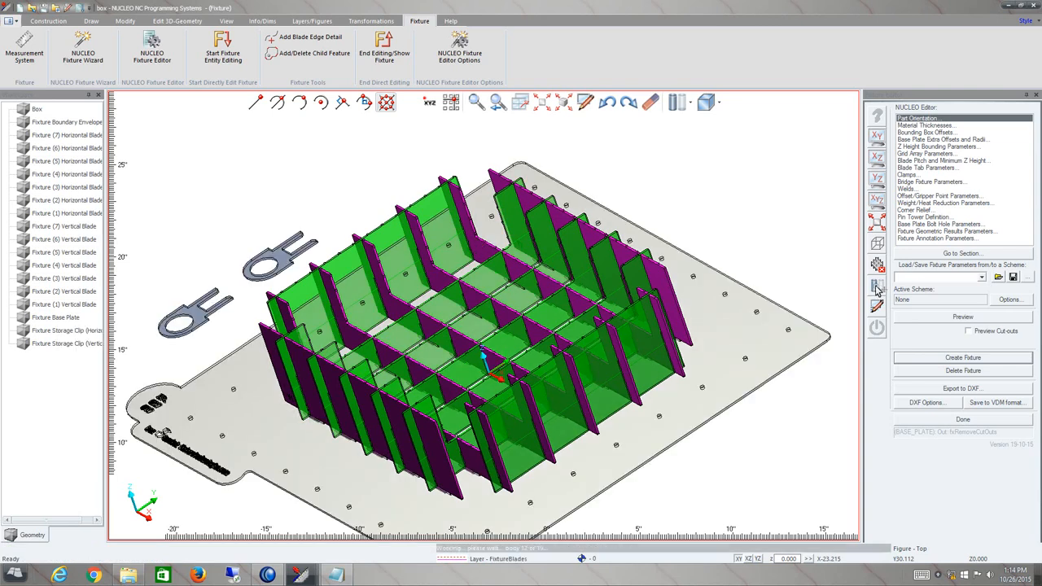
left_click(630, 360)
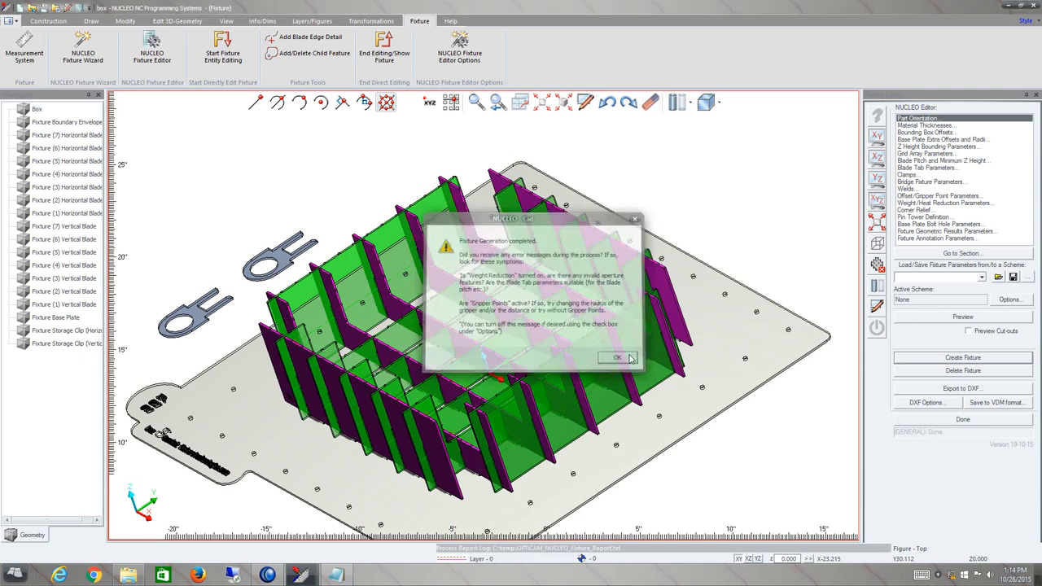
left_click(878, 287)
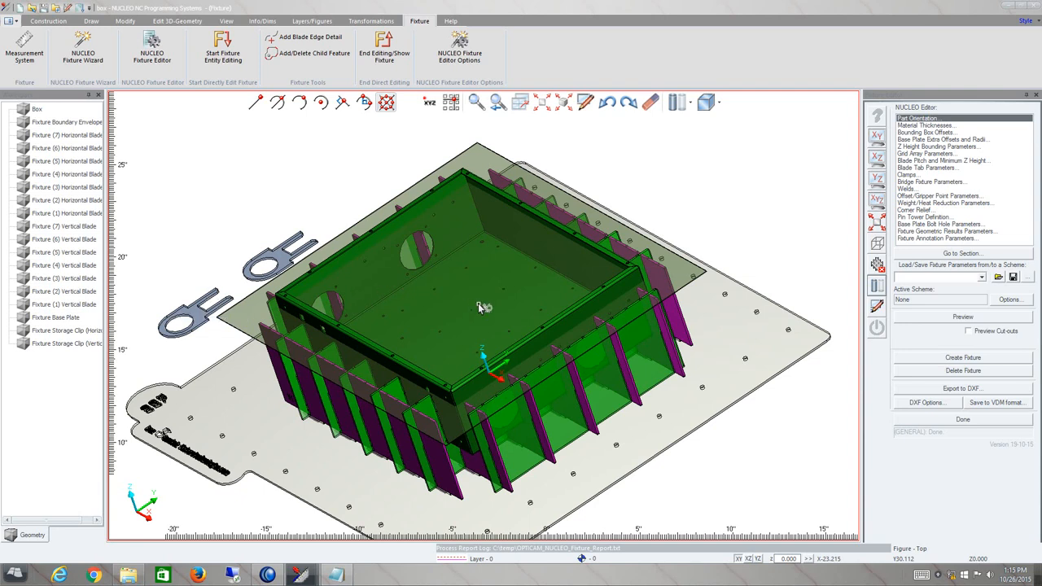
middle_click_drag(480, 301, 492, 306)
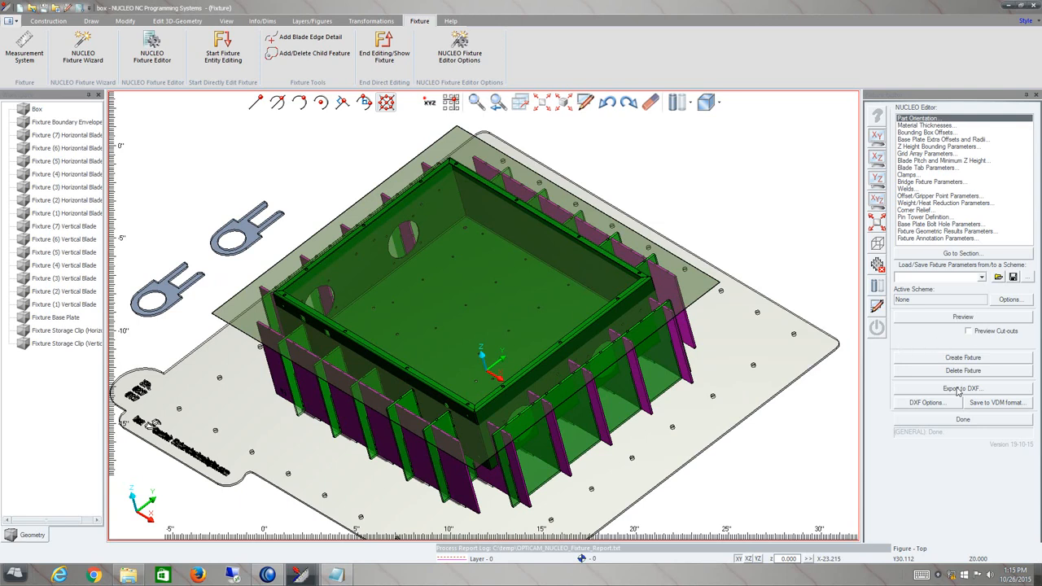
Review the DXF options unchanged, then export the fixture to DXF into the temp folder.
left_click(926, 402)
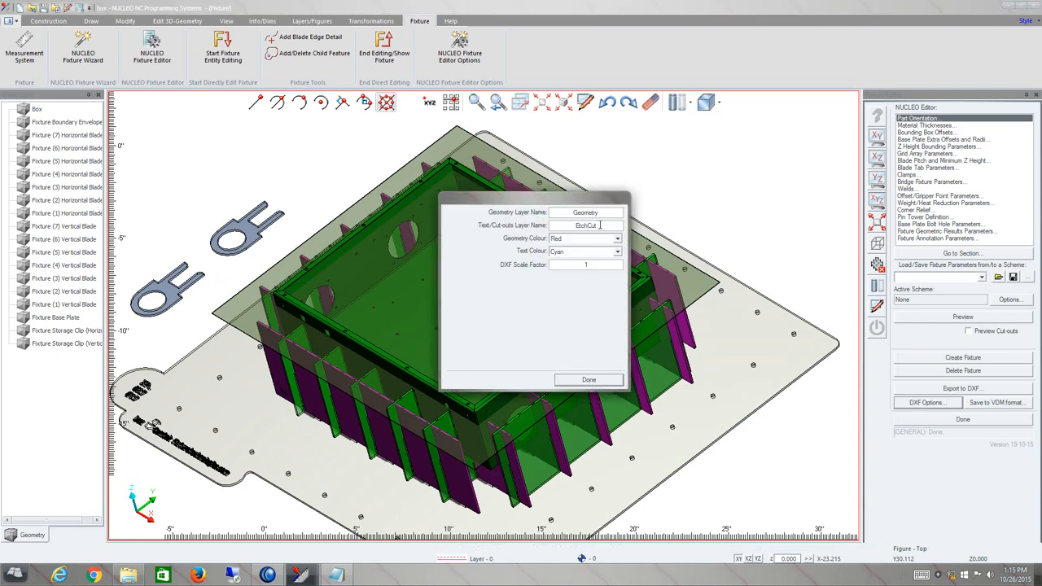
left_click(589, 380)
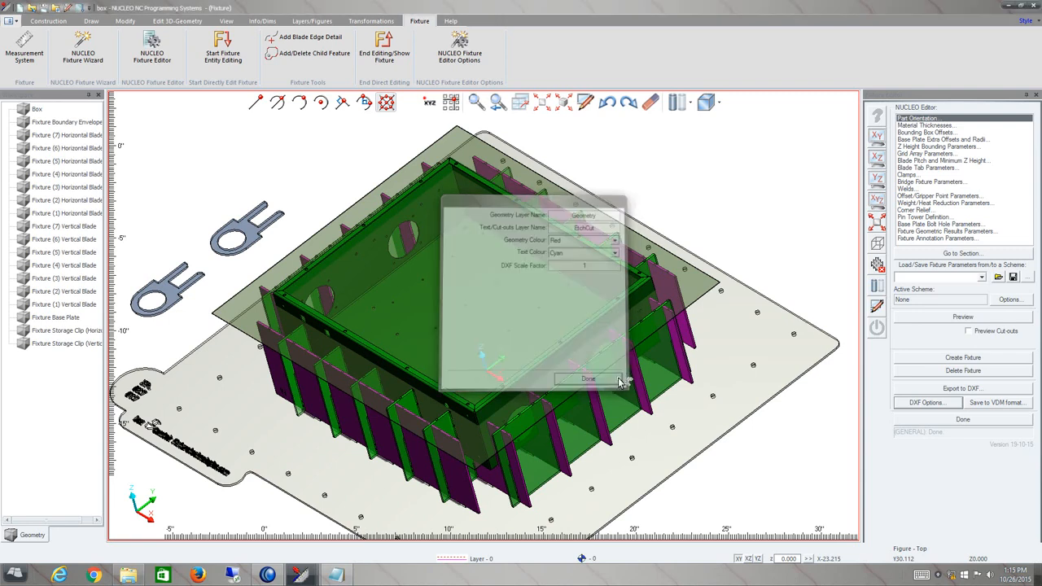
left_click(962, 391)
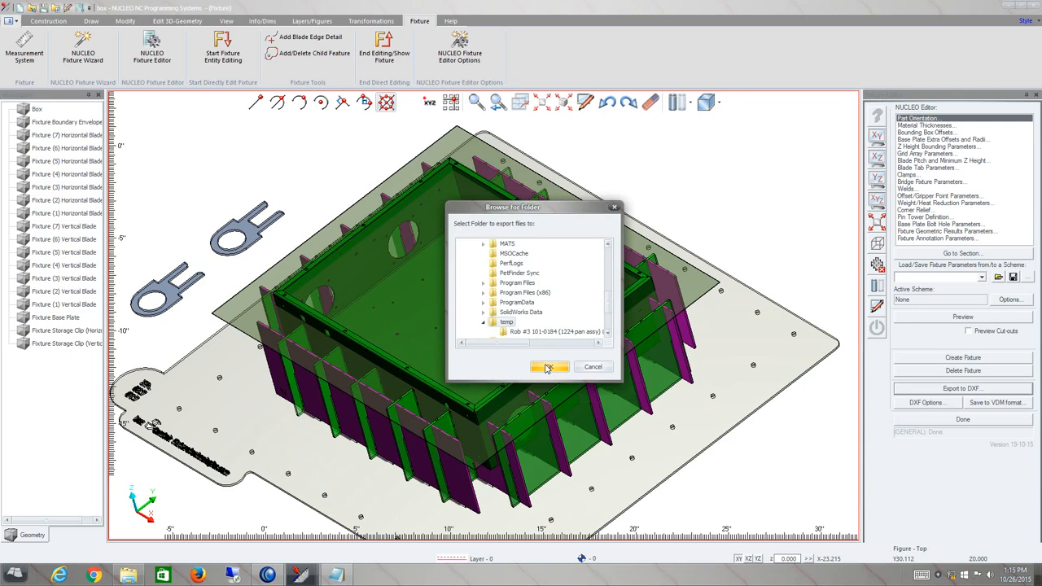
left_click(549, 367)
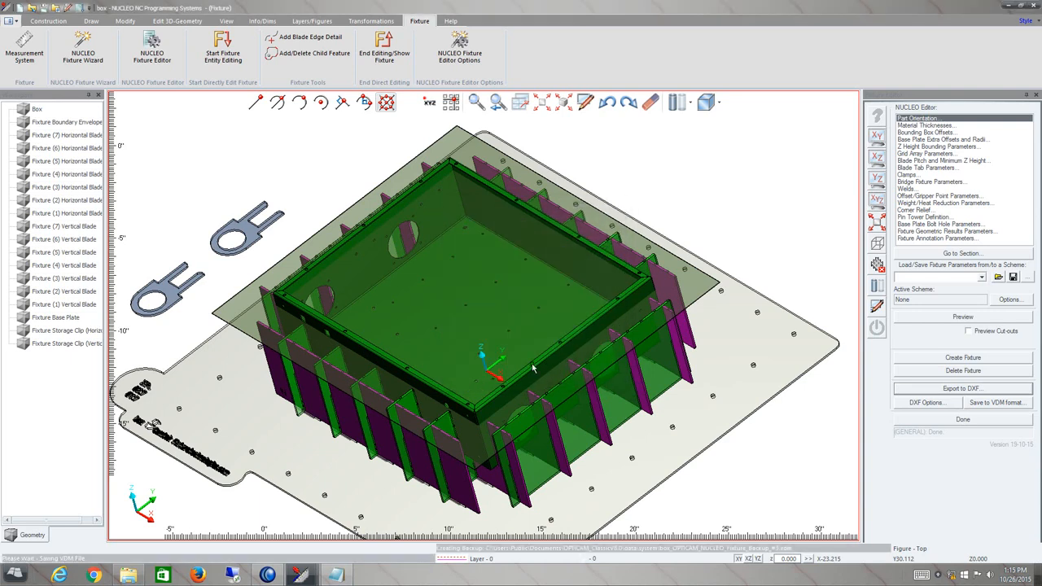
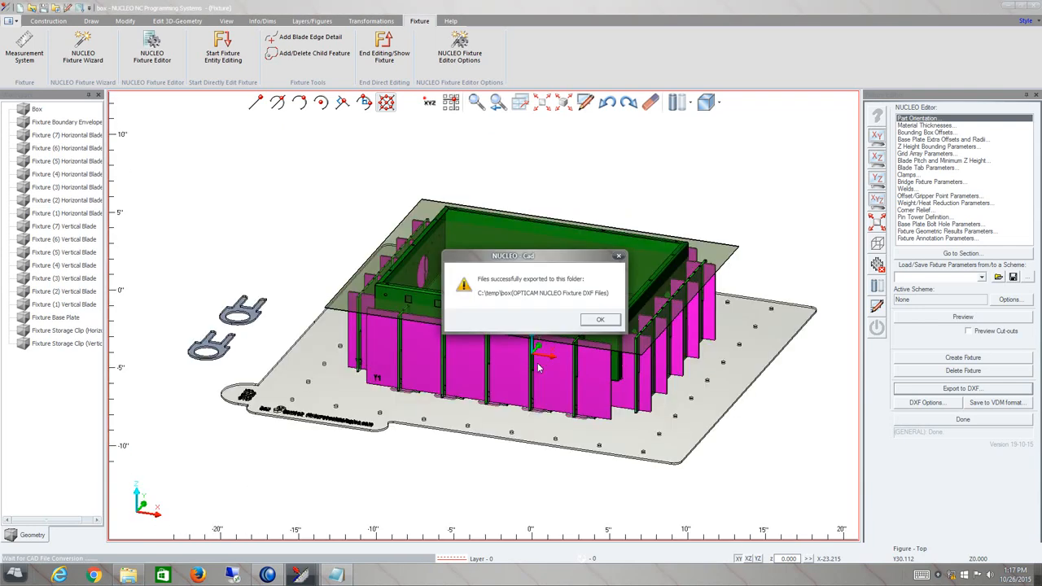
Dismiss the export confirmation, then review the fixture DXF area report and close it.
left_click(599, 322)
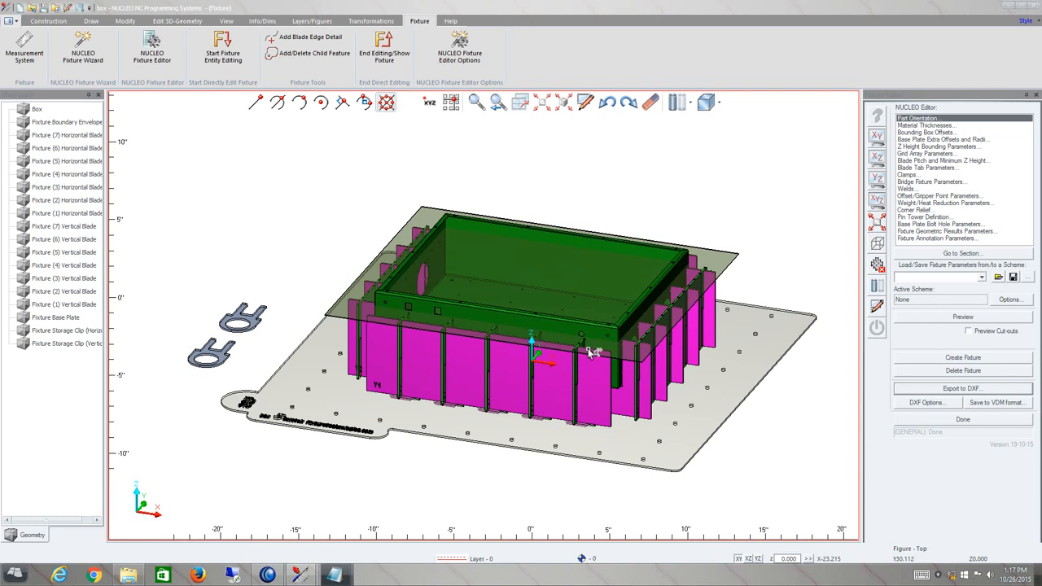
left_click_drag(1041, 75, 774, 100)
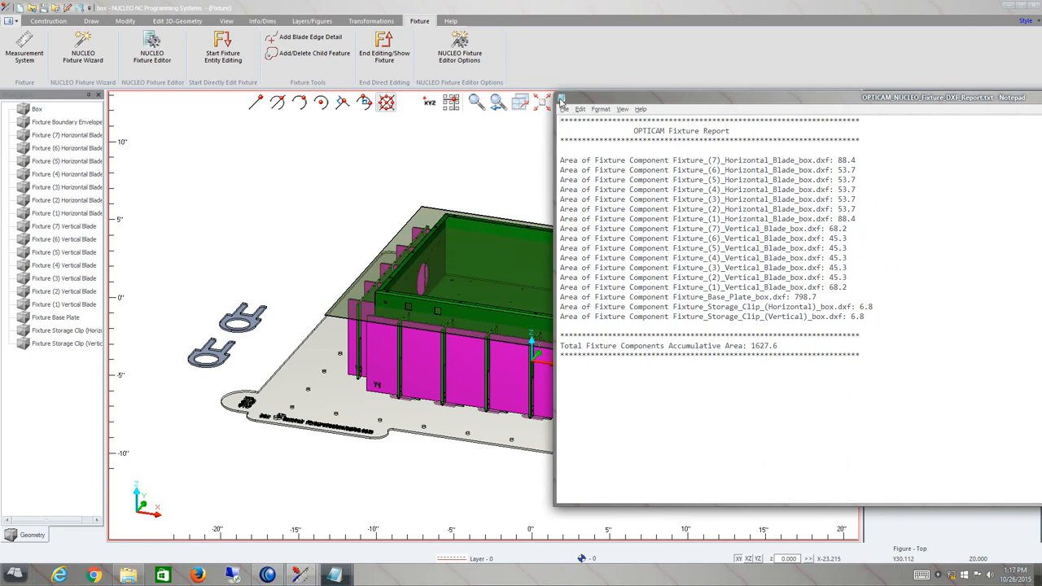
left_click(564, 109)
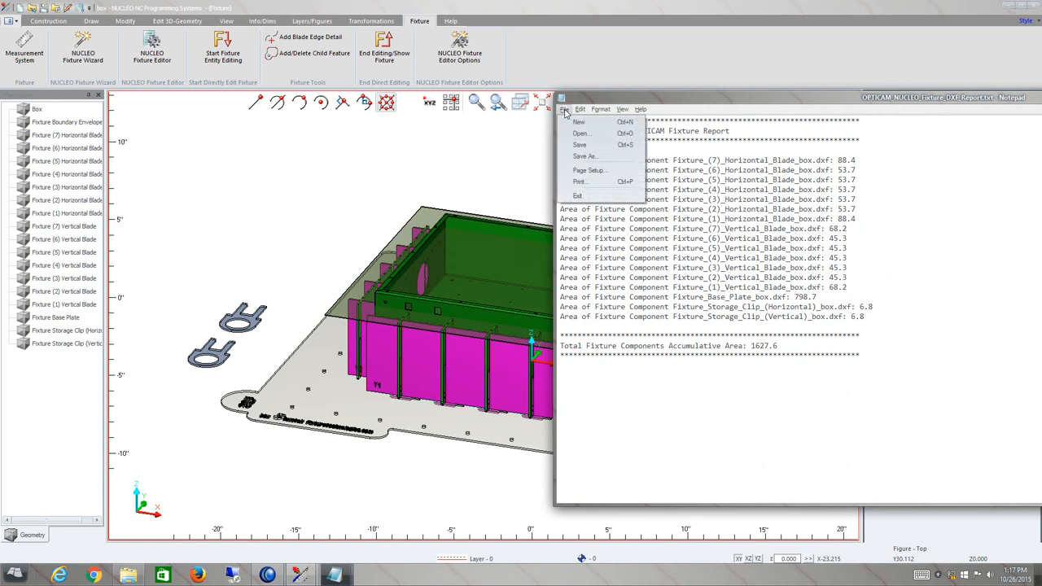
left_click(594, 198)
Finish and close the NUCLEO fixture editor.
left_click(947, 419)
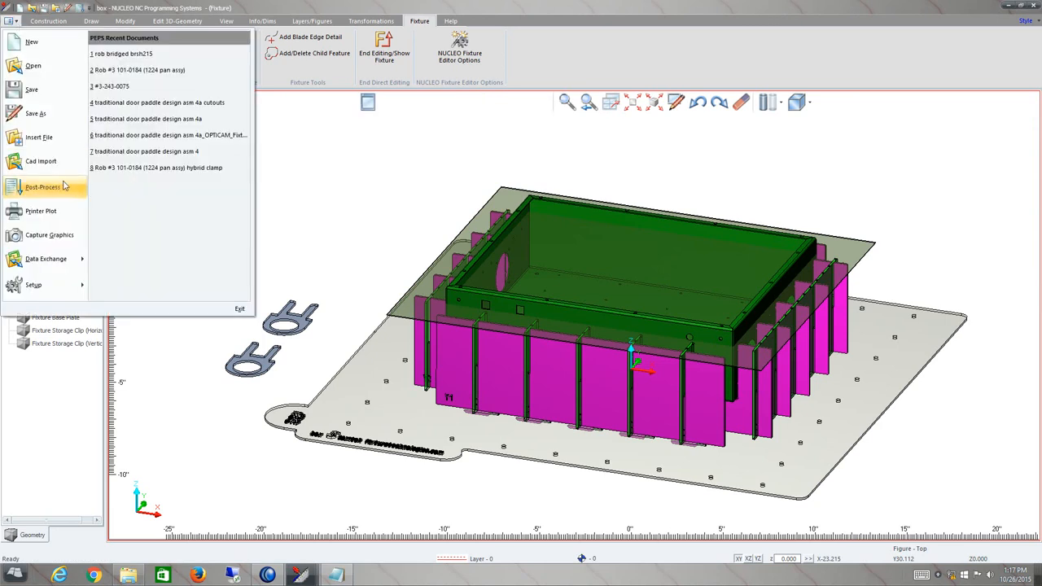
mouse_move(80, 260)
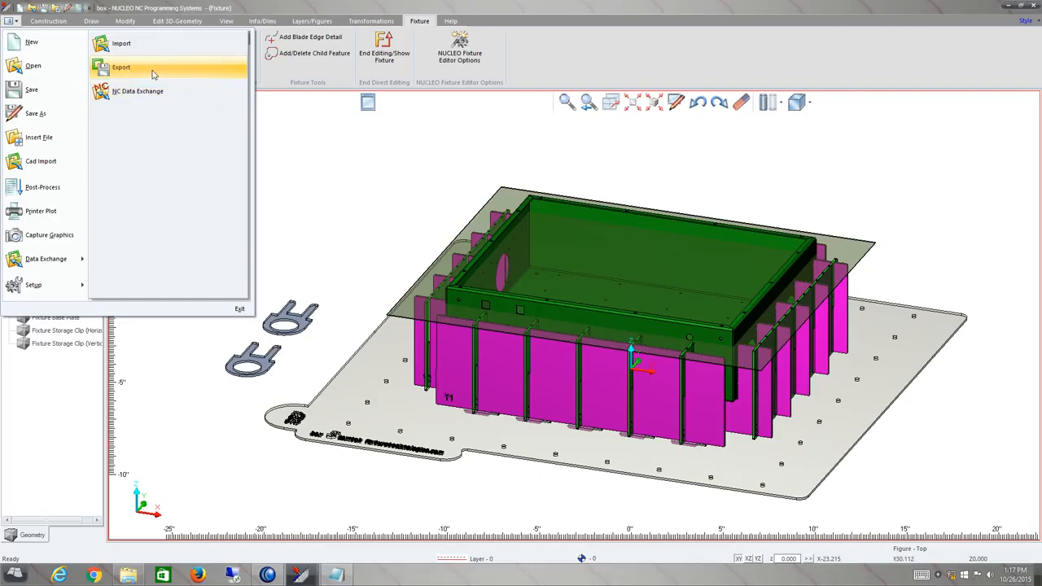
left_click(376, 196)
middle_click_drag(636, 302, 628, 303)
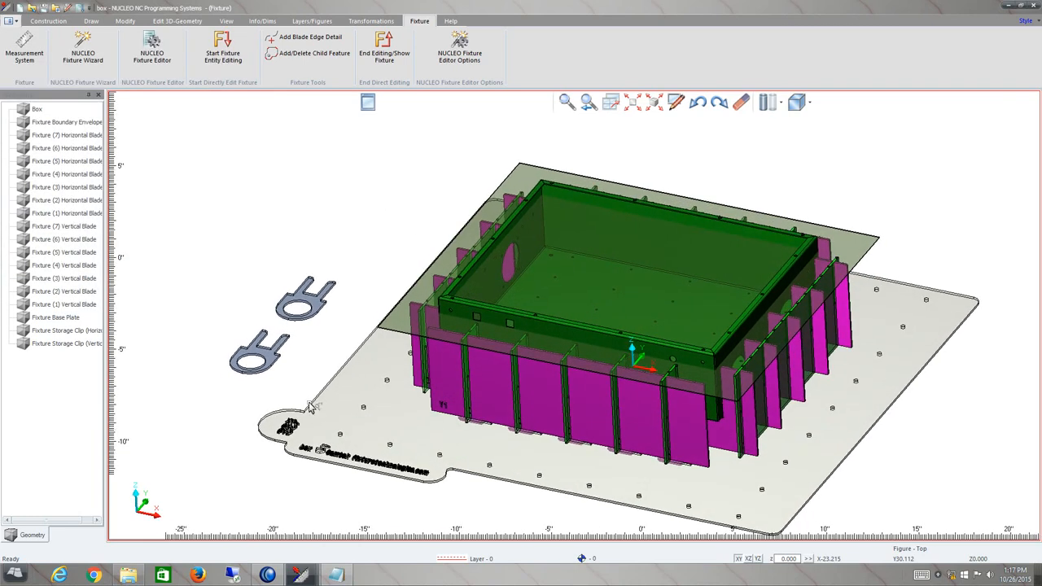
Open File Explorer and navigate to the C:\temp folder.
left_click(128, 575)
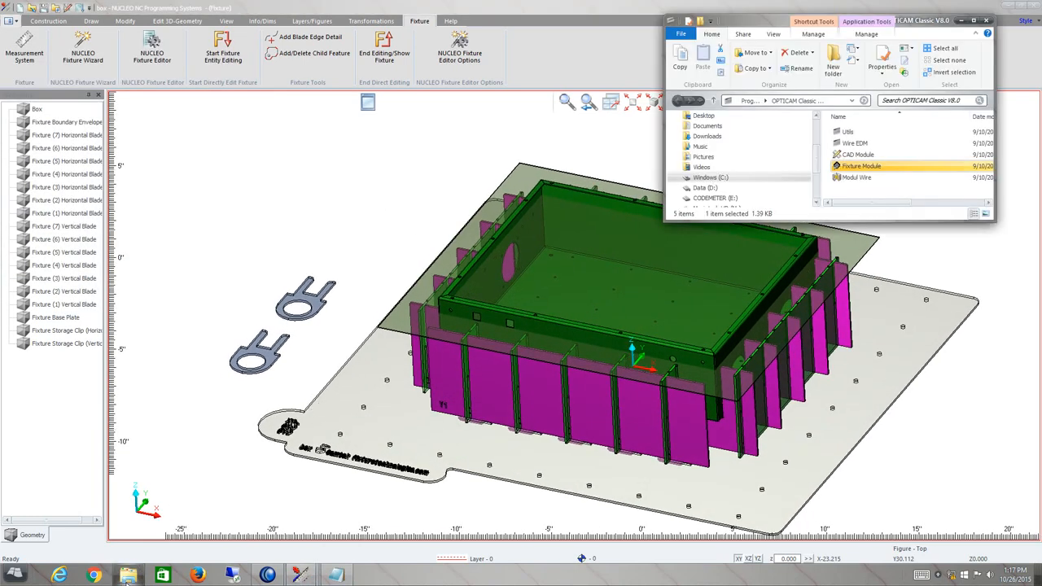
left_click(708, 177)
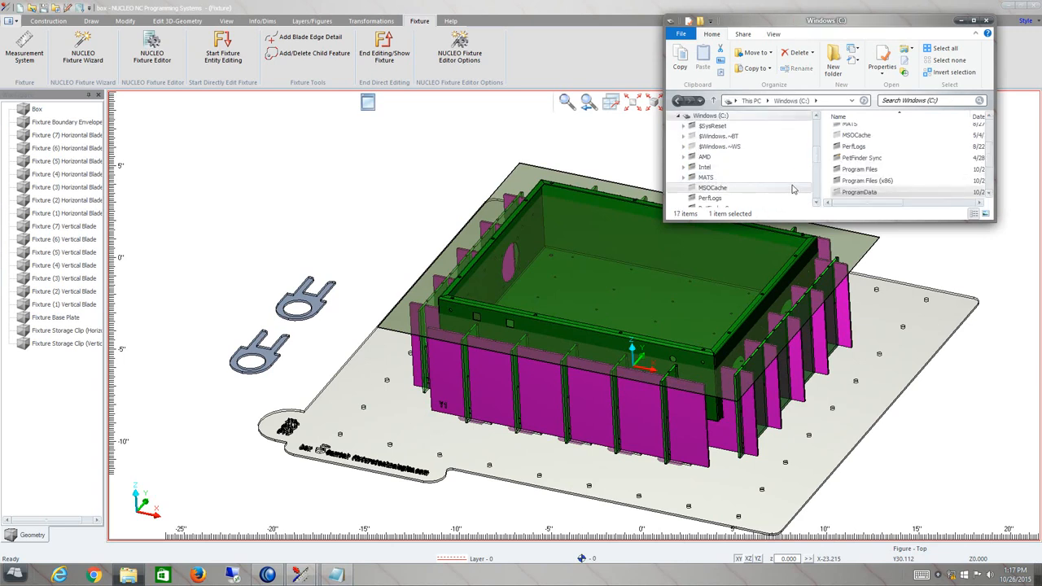
scroll(717, 163, "down", 5)
scroll(696, 122, "down", 1)
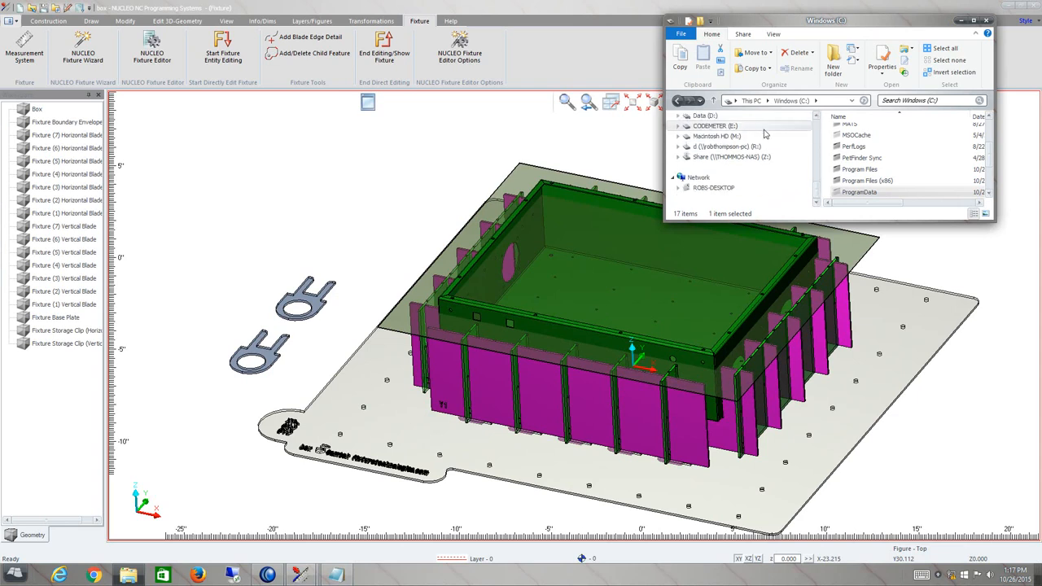
left_click(817, 118)
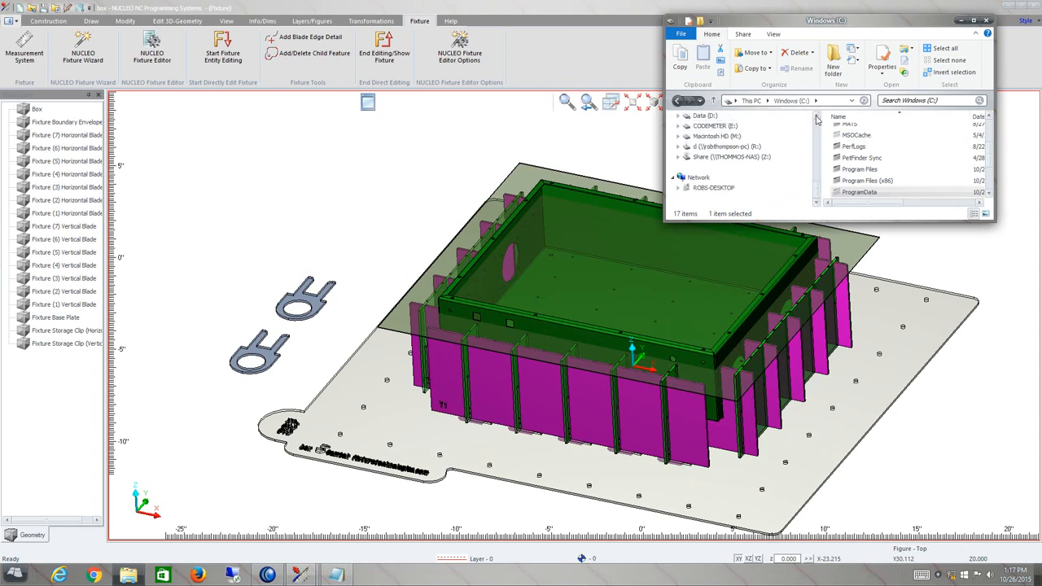
left_click(825, 101)
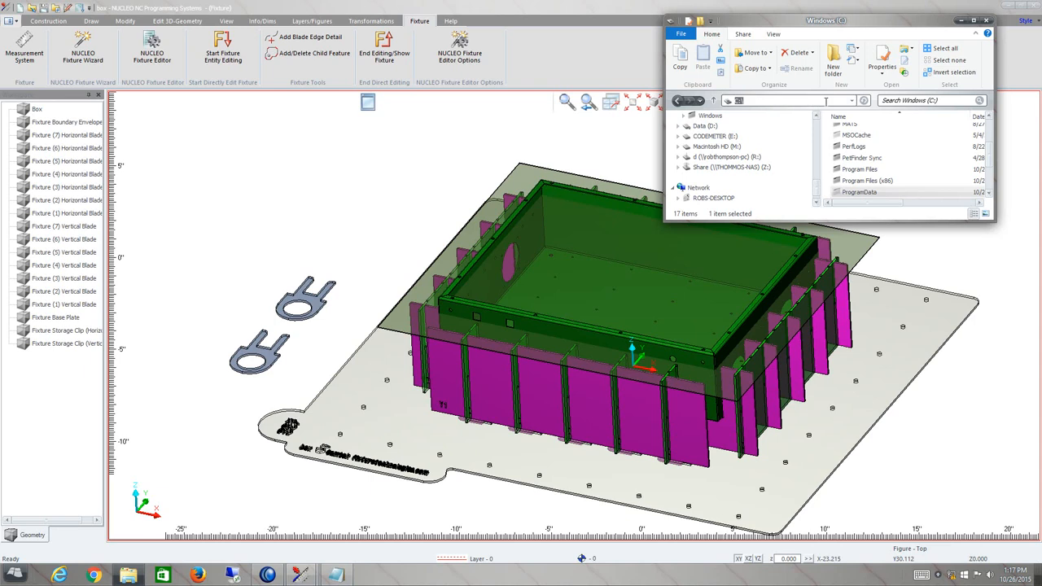
left_click(826, 102)
type("temp")
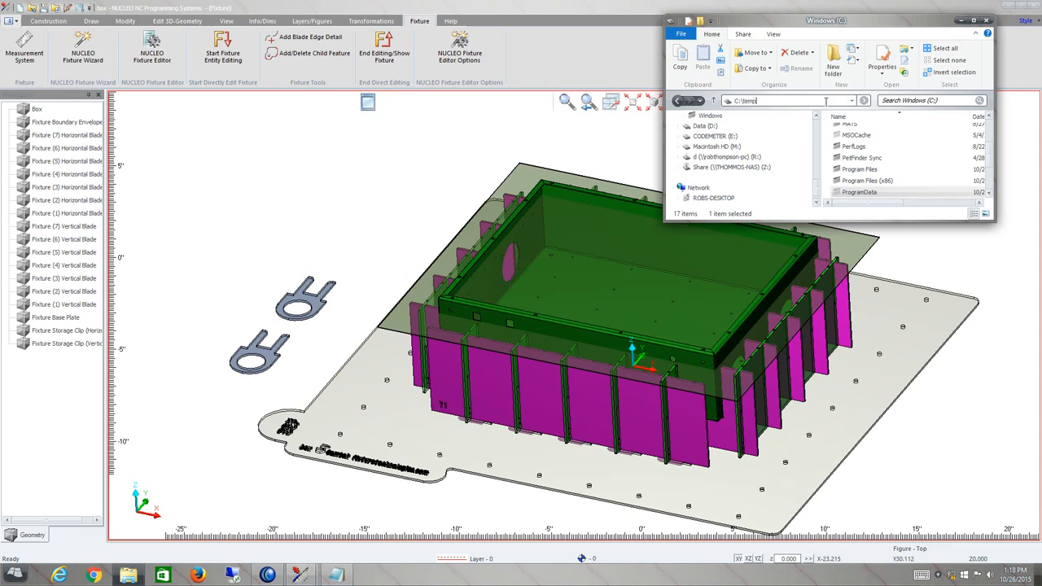
key("Return")
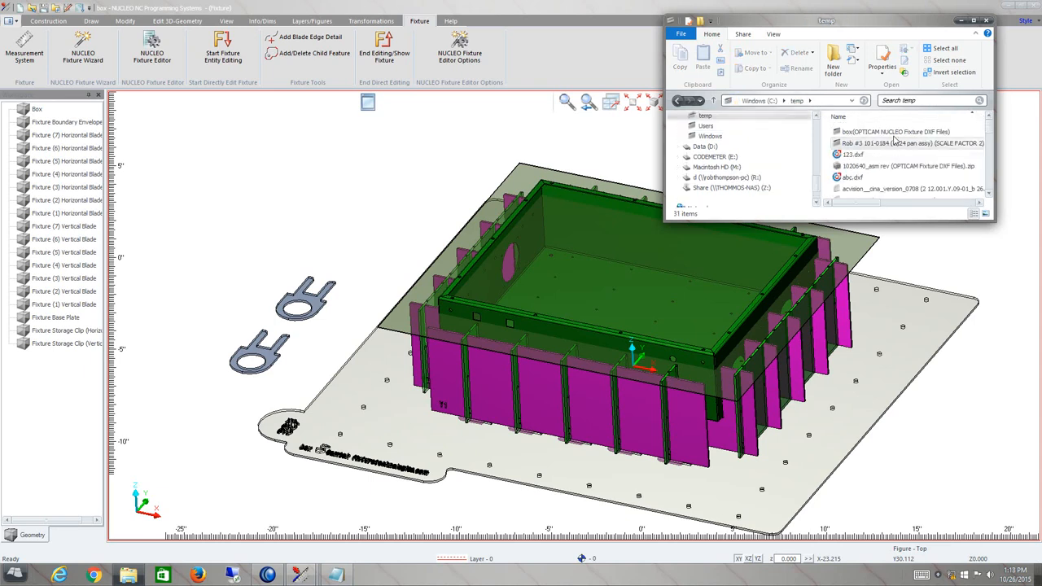
Open the box (OPTICAM NUCLEO Fixture DXF Files) folder and maximize the window.
double_click(885, 135)
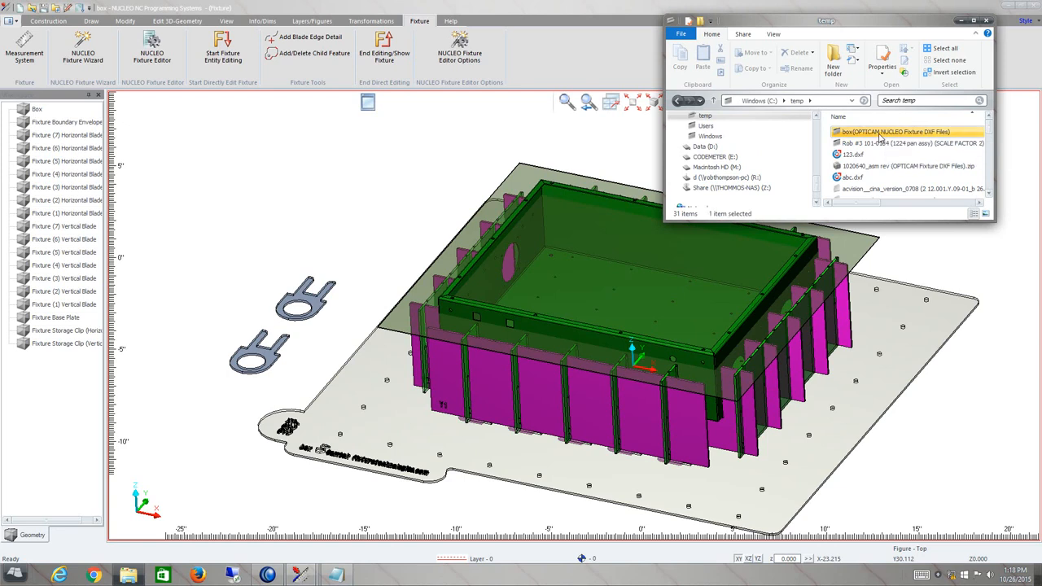
double_click(825, 22)
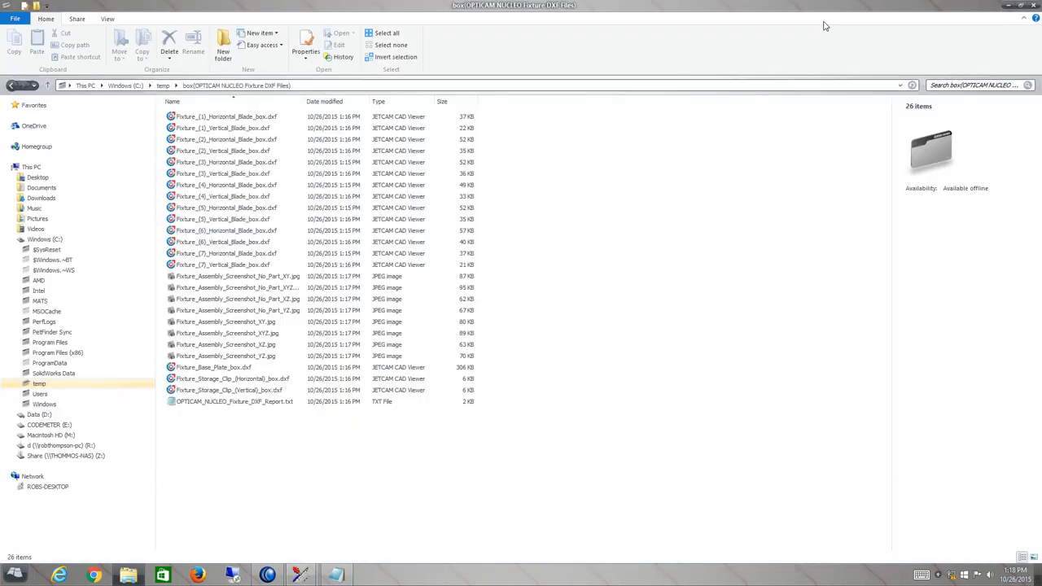
Inspect the exported blade DXF files, assembly screenshots and report file, then close the folder window.
left_click(190, 121)
left_click(210, 153)
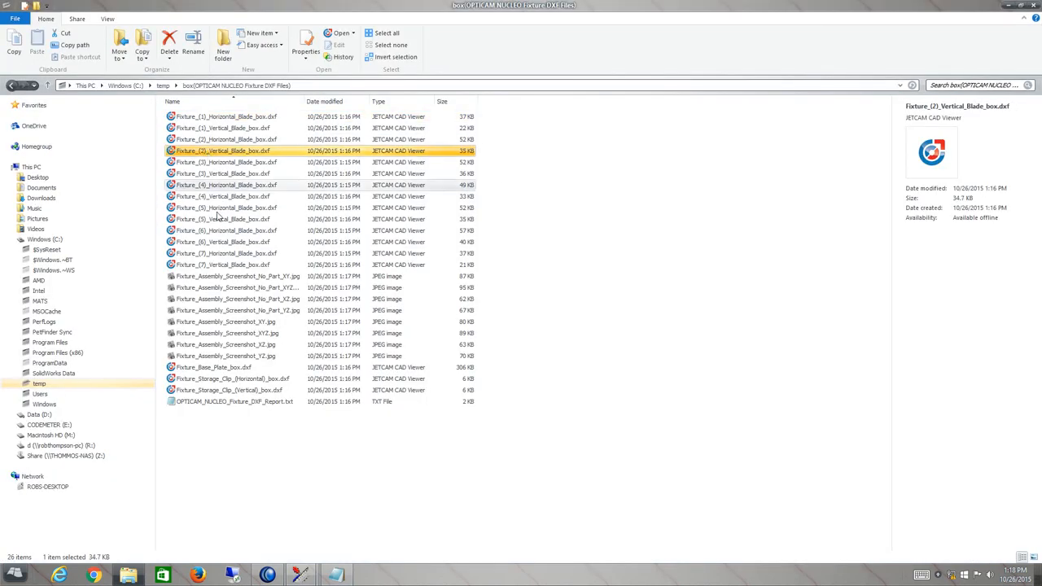
left_click(212, 208)
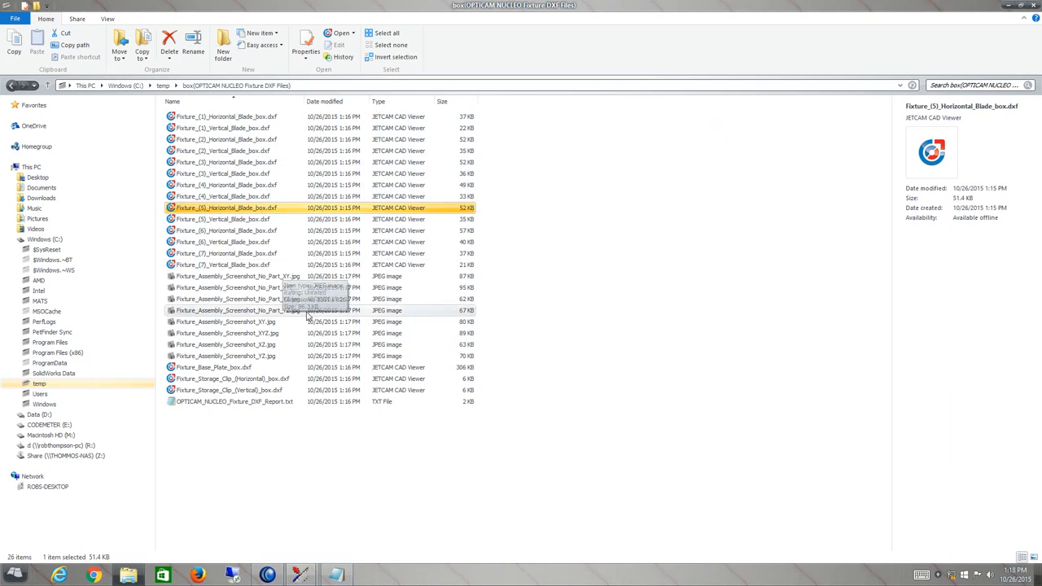
left_click(270, 278)
left_click(262, 299)
left_click(268, 402)
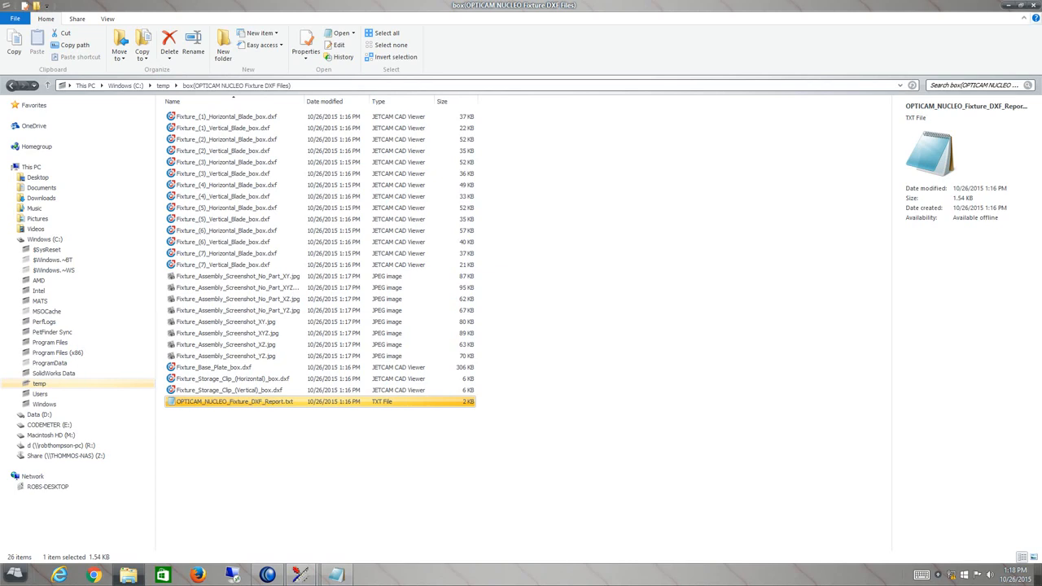
left_click(1034, 6)
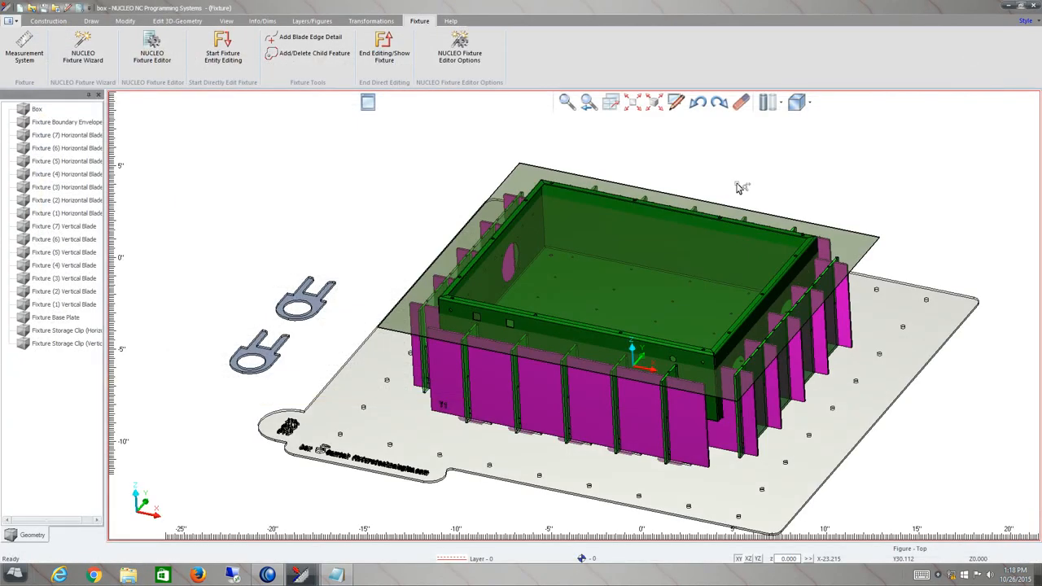